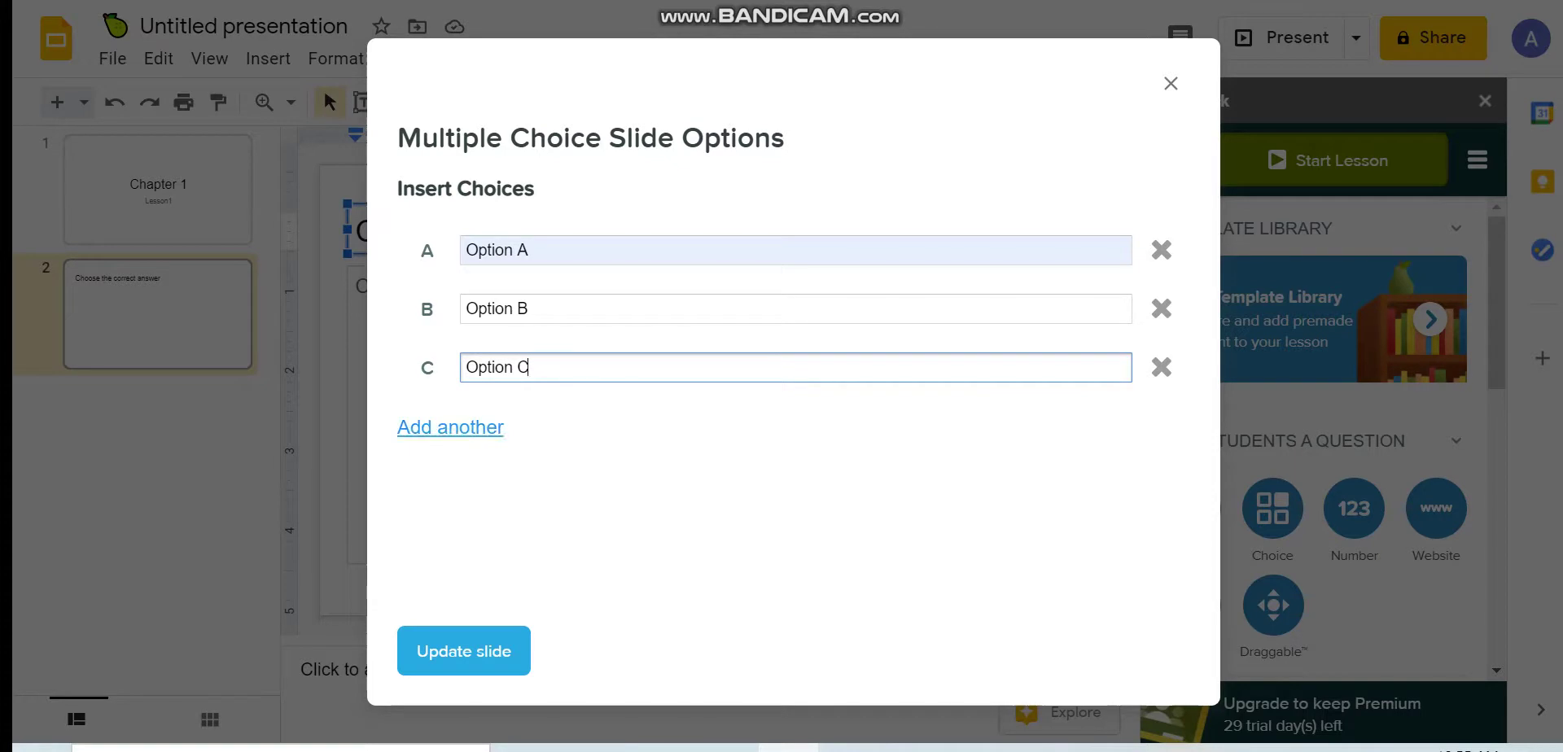
# Add a third choice, Option C, and apply the multiple-choice question to slide 2.
pyautogui.click(450, 427)
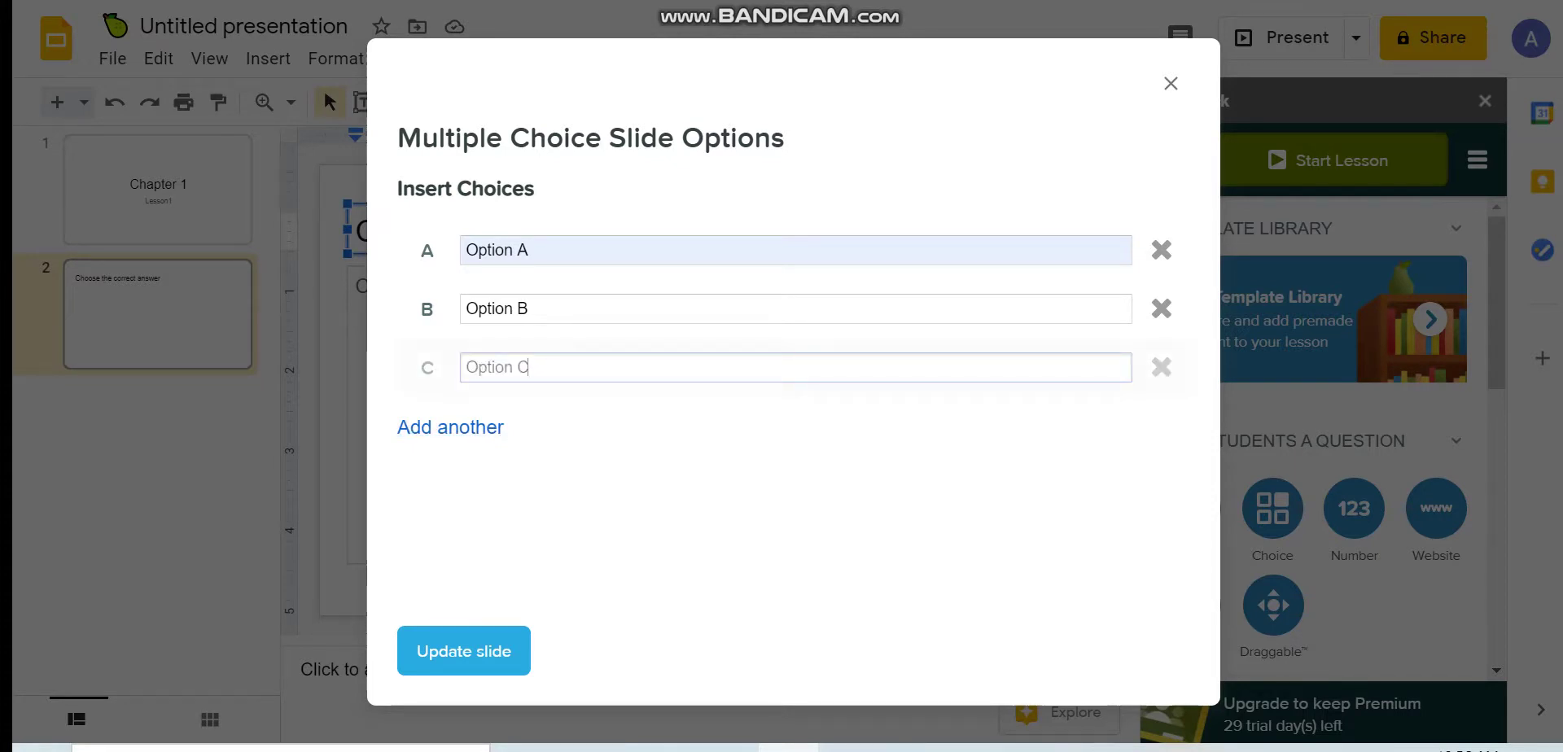
pyautogui.click(463, 650)
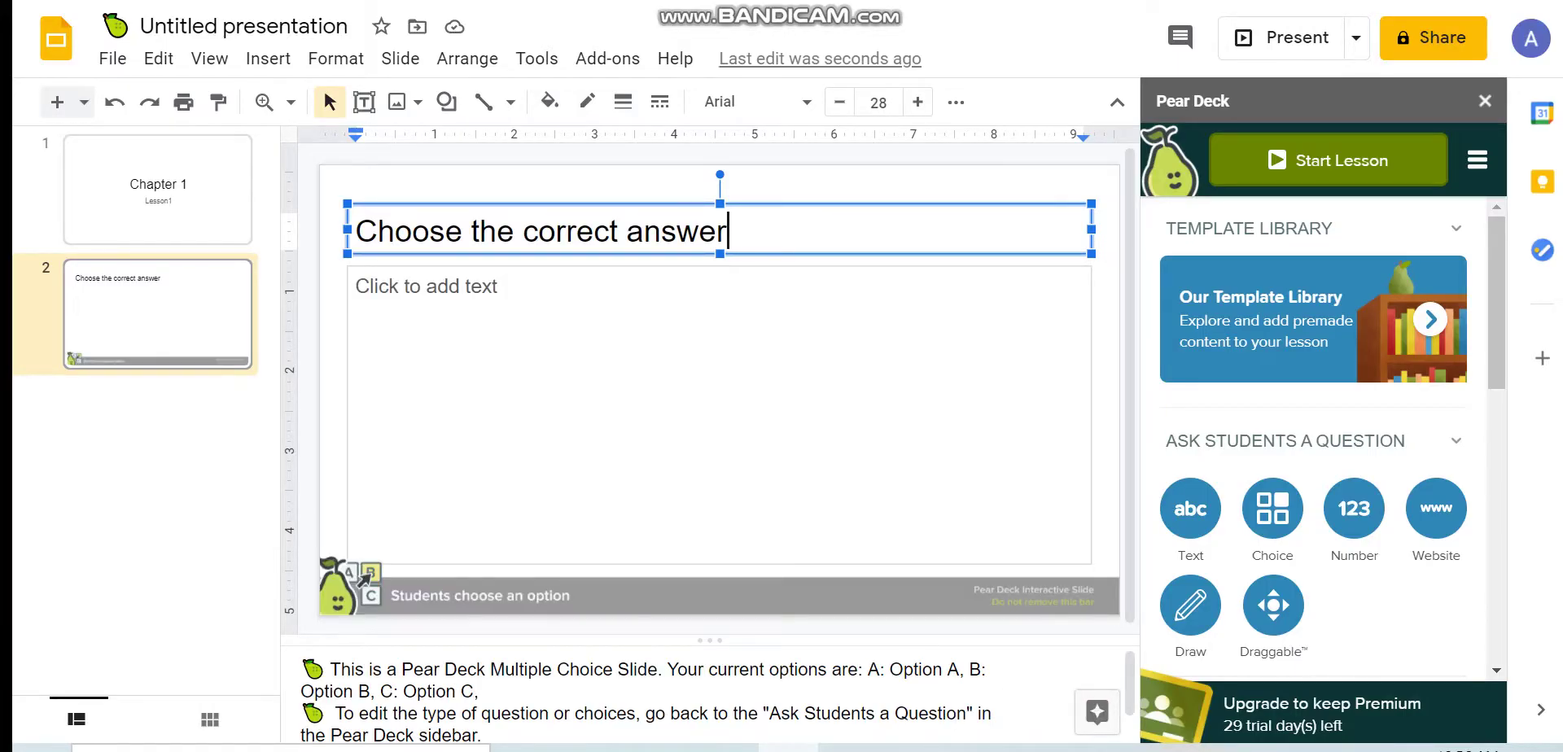
# Add a new blank slide after the "Choose the correct answer" slide.
pyautogui.click(154, 440)
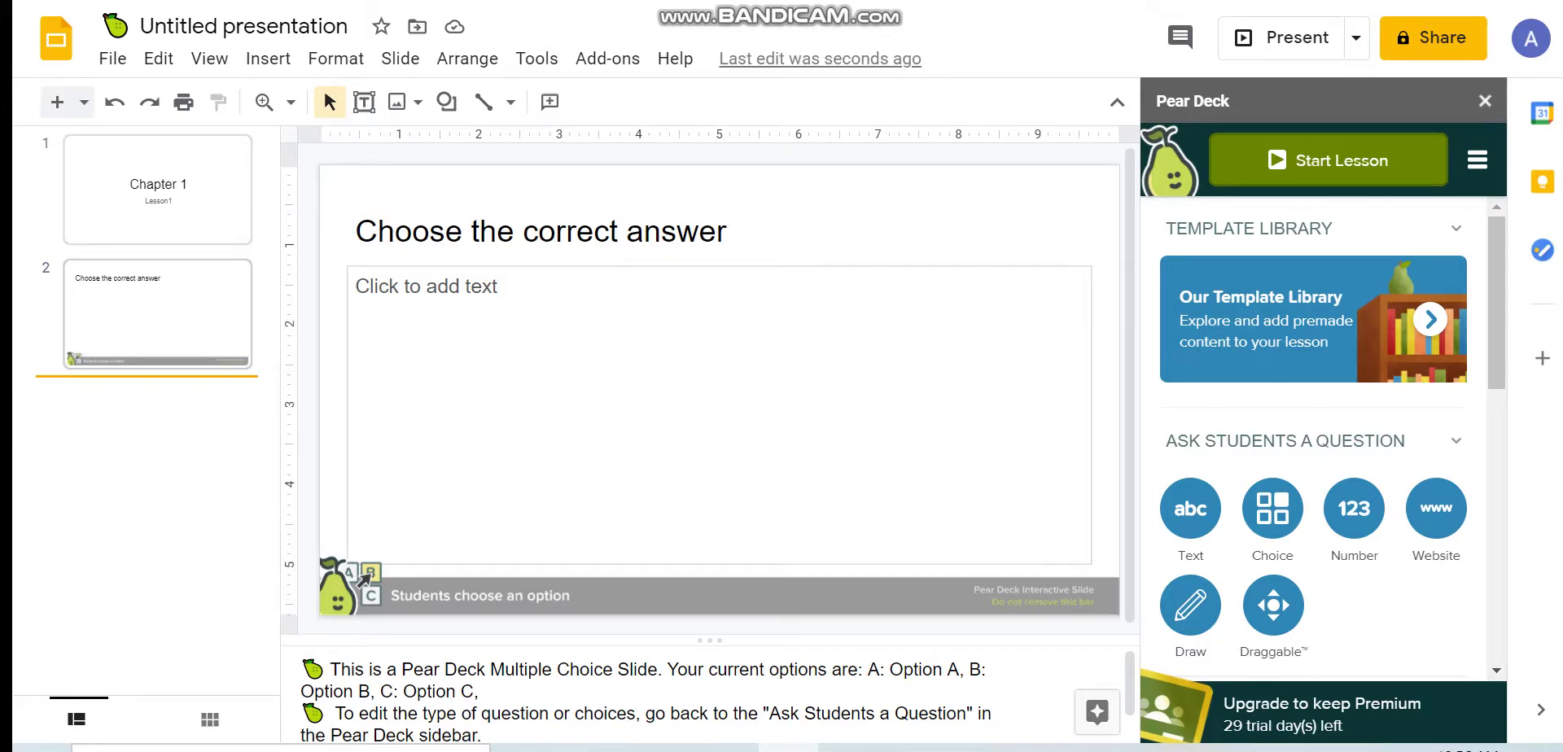
pyautogui.rightClick(147, 423)
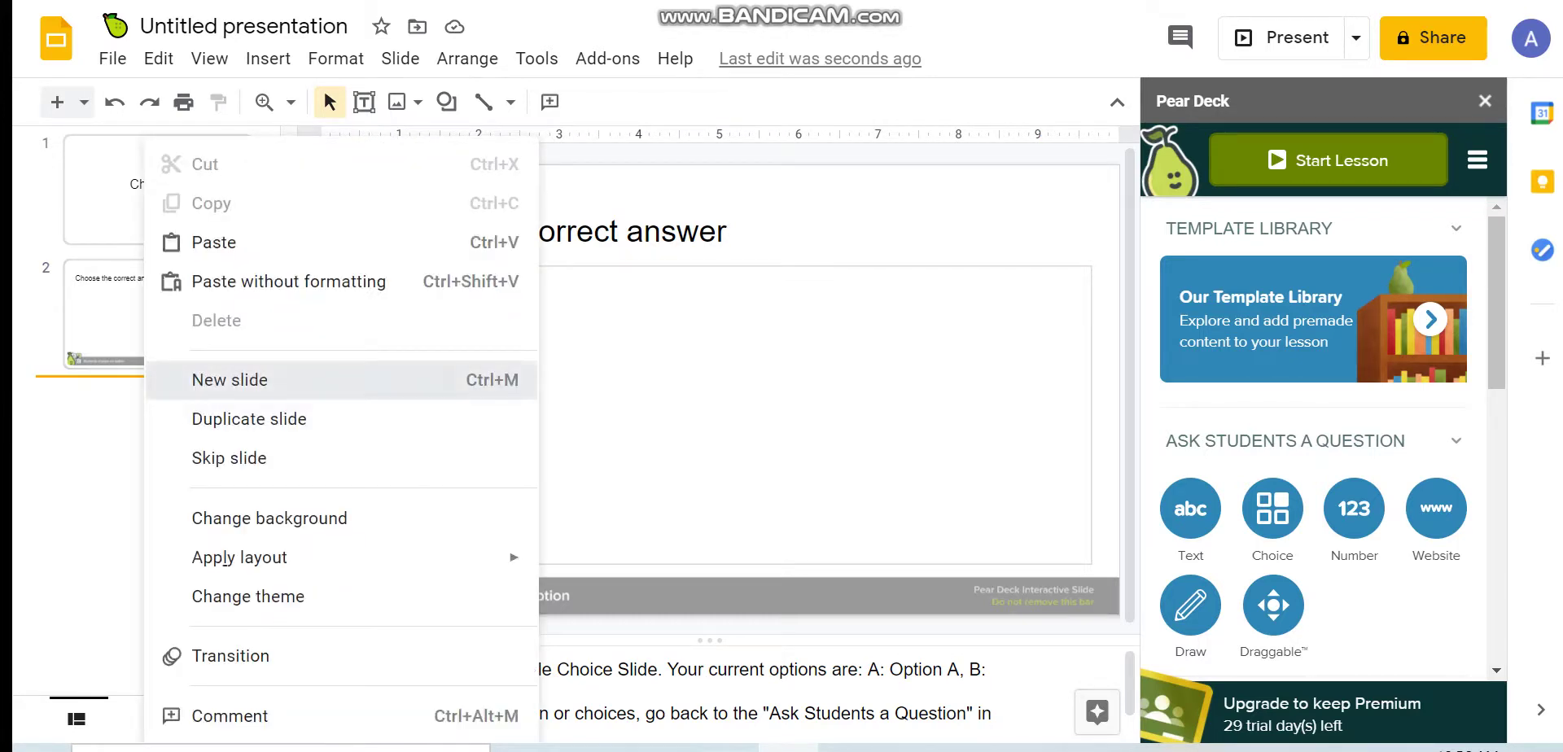
pyautogui.click(174, 373)
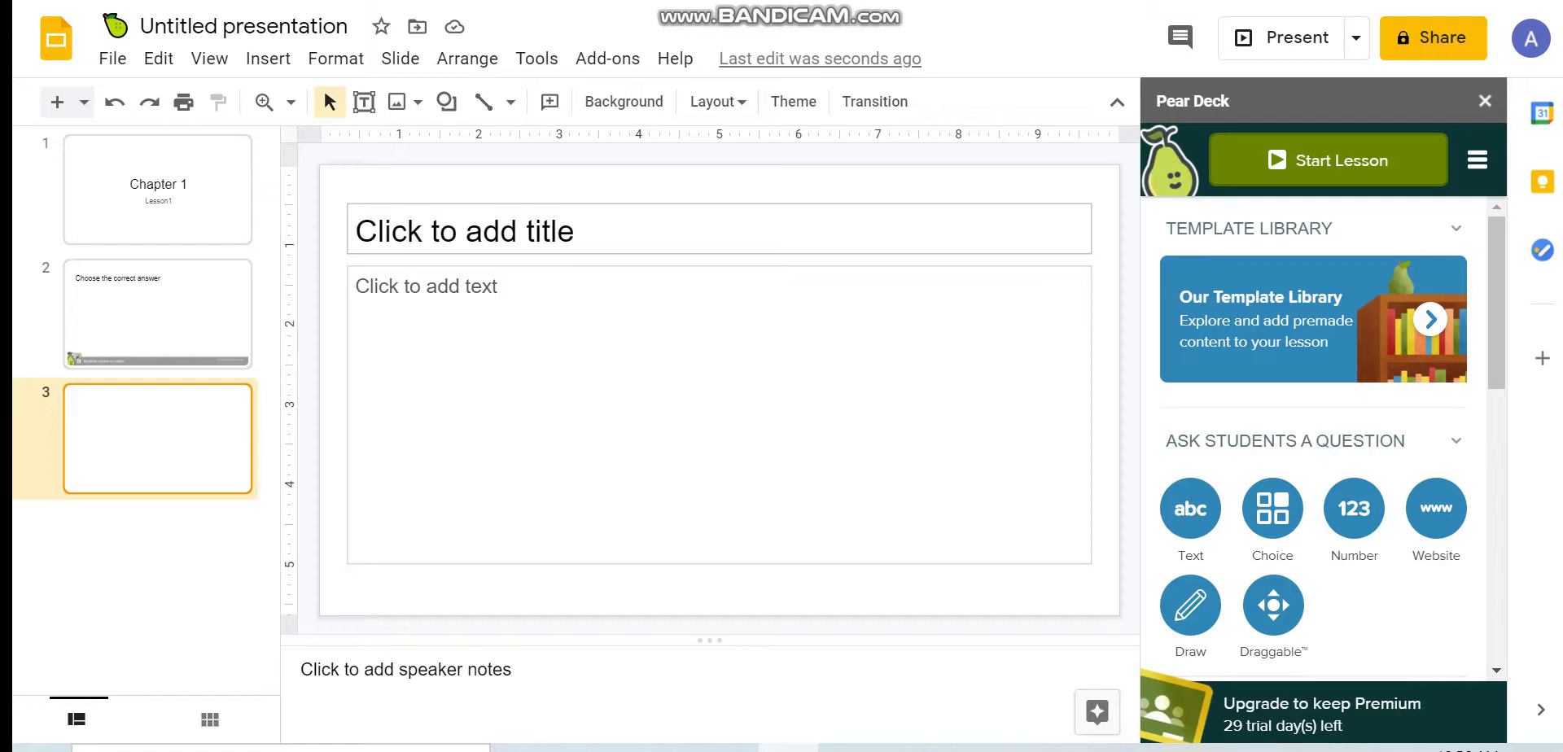
# Search web images for "map" to find a picture for slide 3.
pyautogui.click(268, 58)
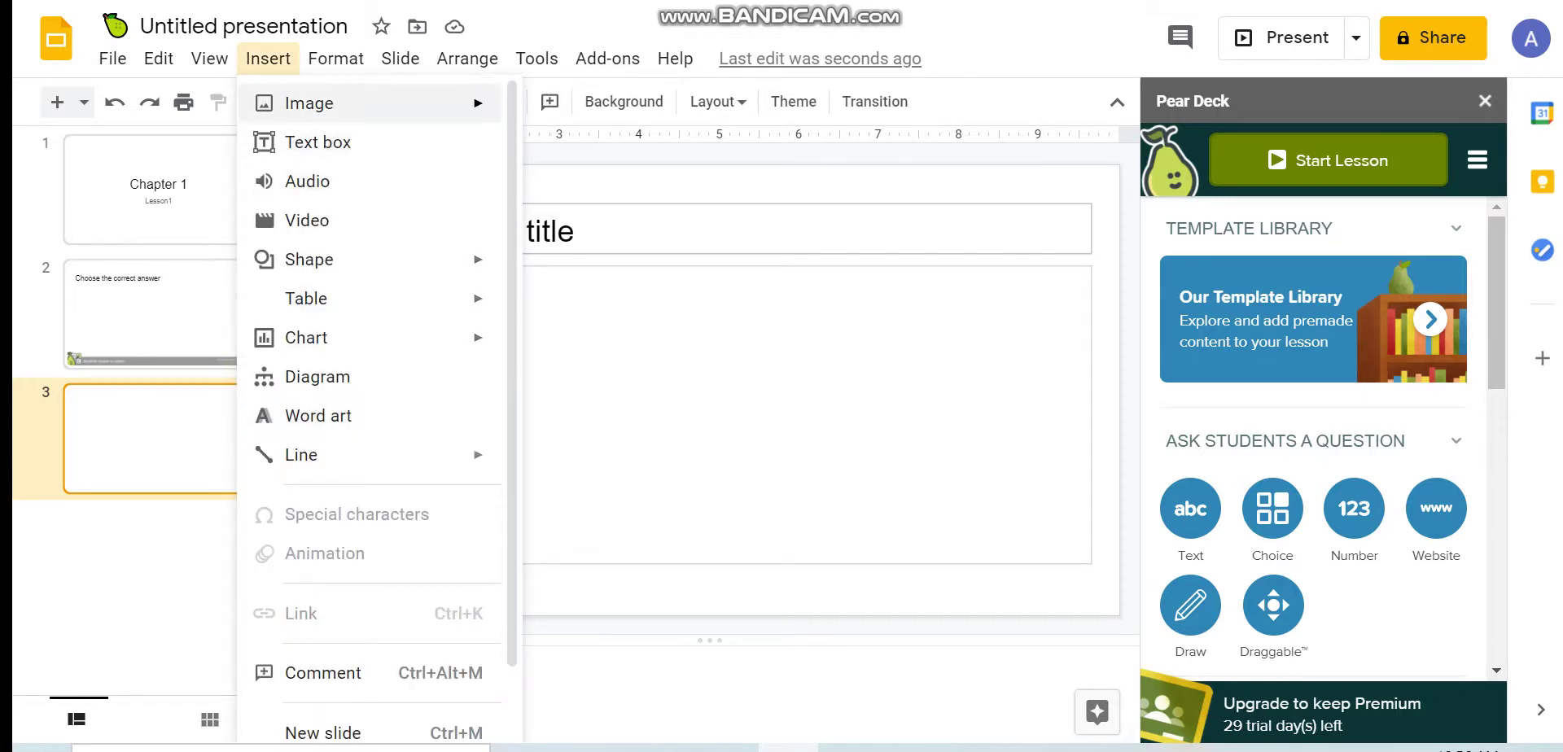
pyautogui.moveTo(366, 103)
pyautogui.click(586, 150)
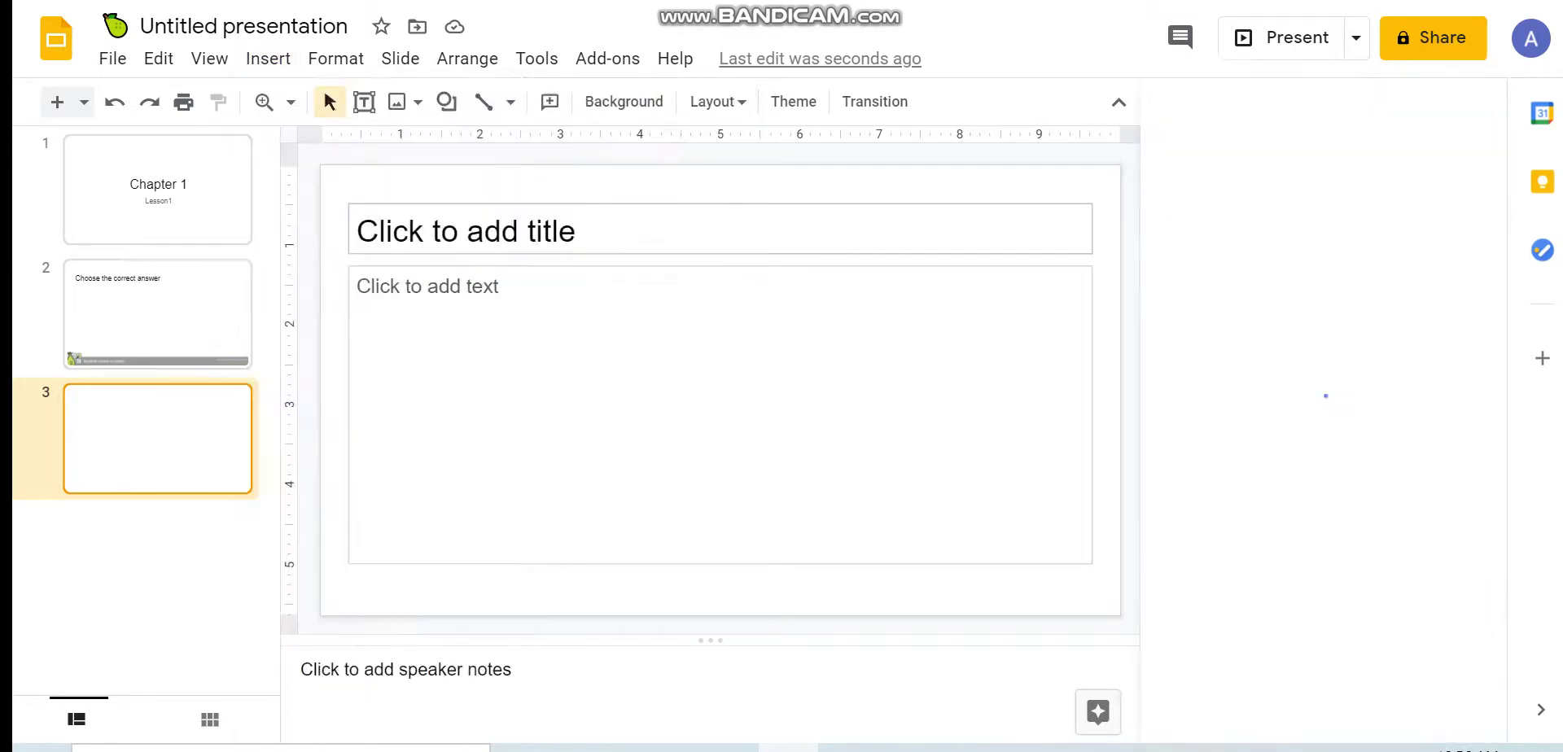
pyautogui.write('map')
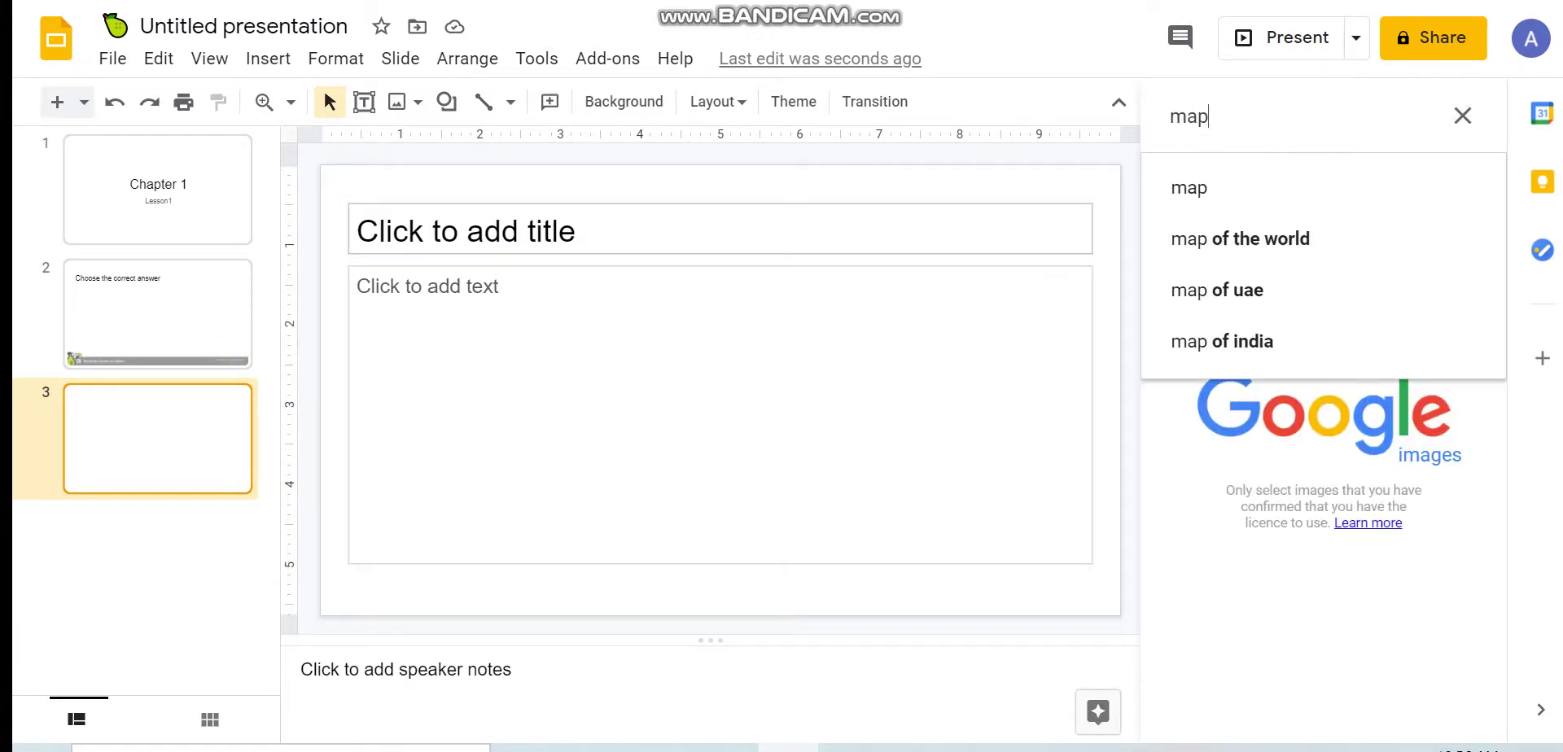
pyautogui.press('Return')
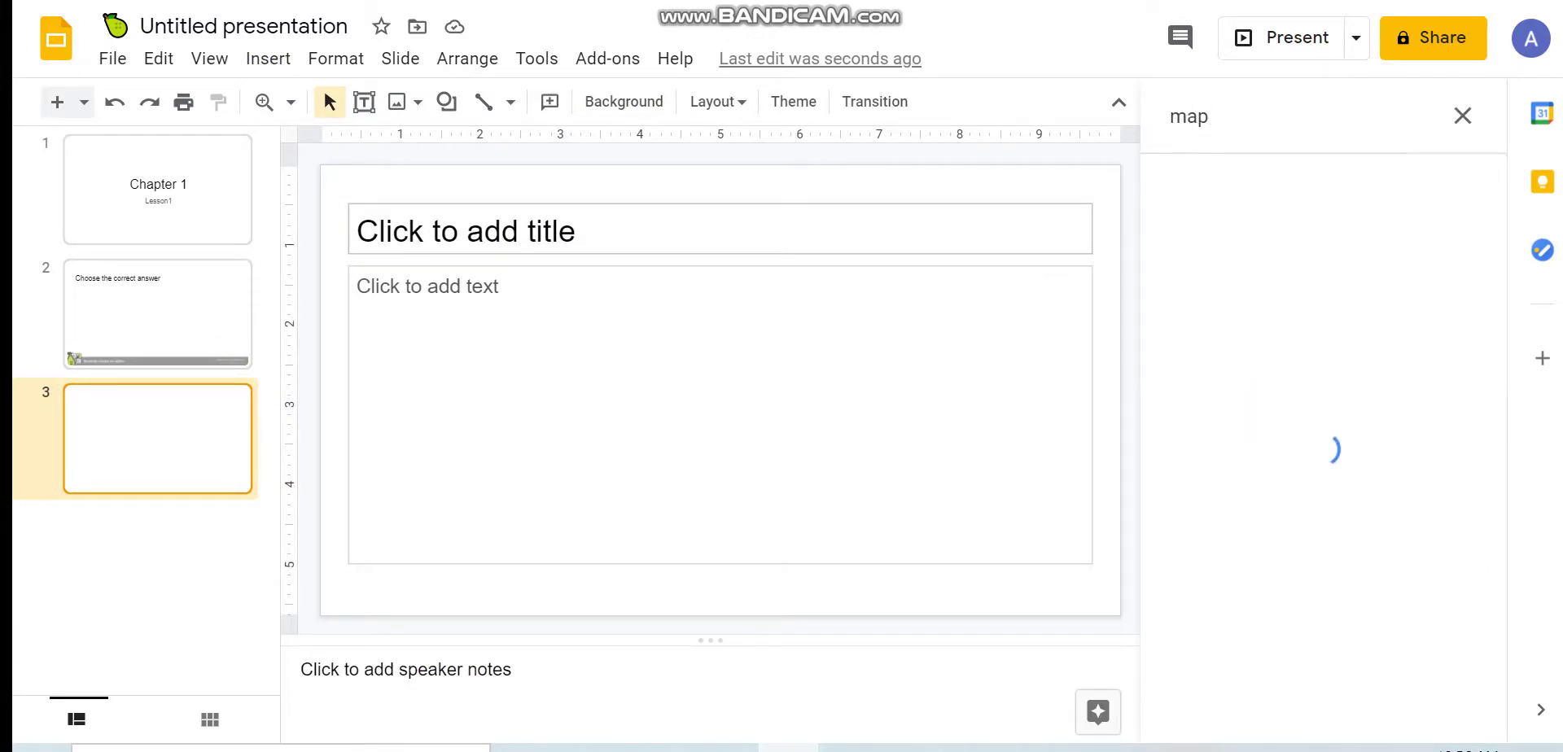
# Insert the coloured US states map on slide 3 and stretch its left side toward the slide's left edge.
pyautogui.scroll(-5, 1326, 521)
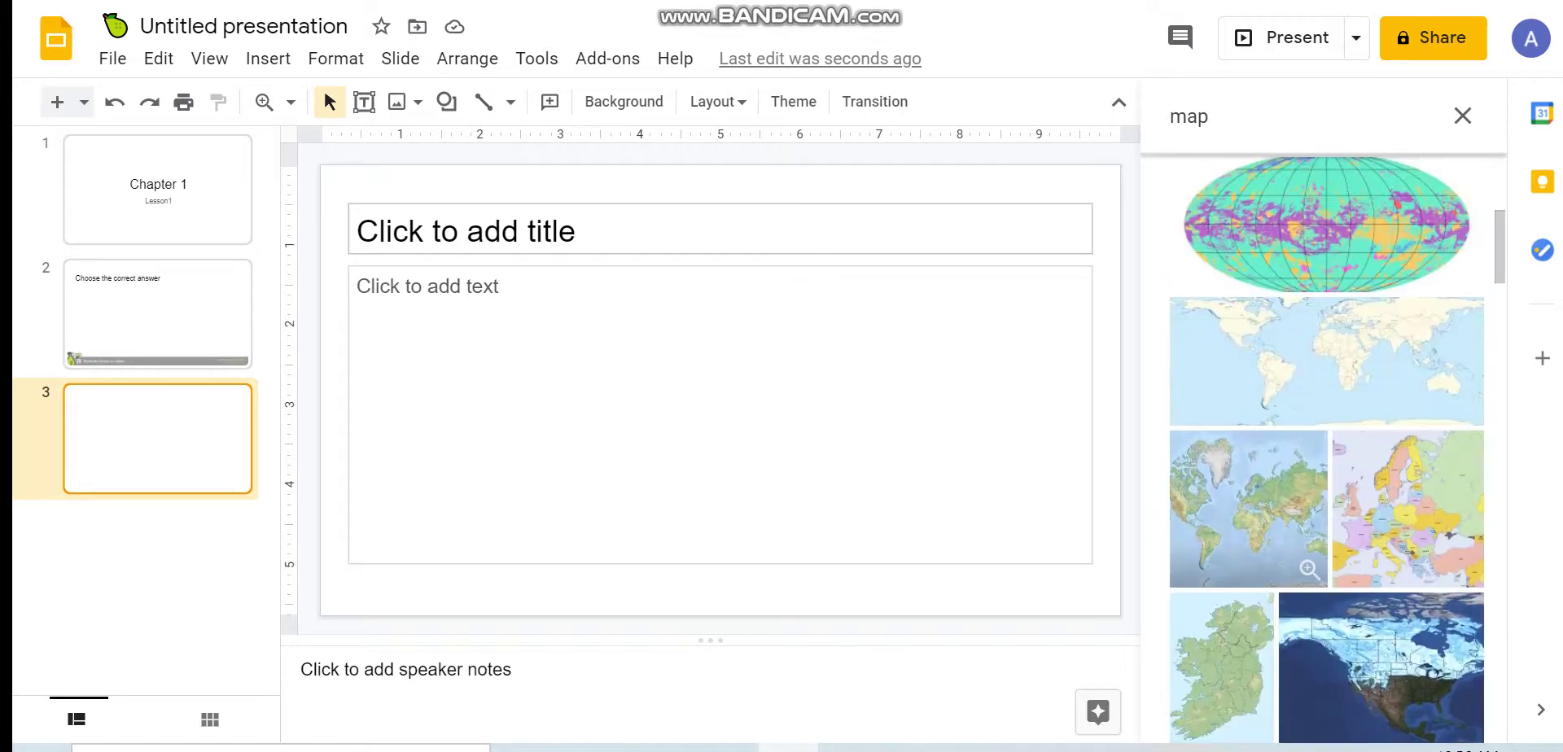
pyautogui.scroll(5, 1326, 521)
pyautogui.click(1327, 249)
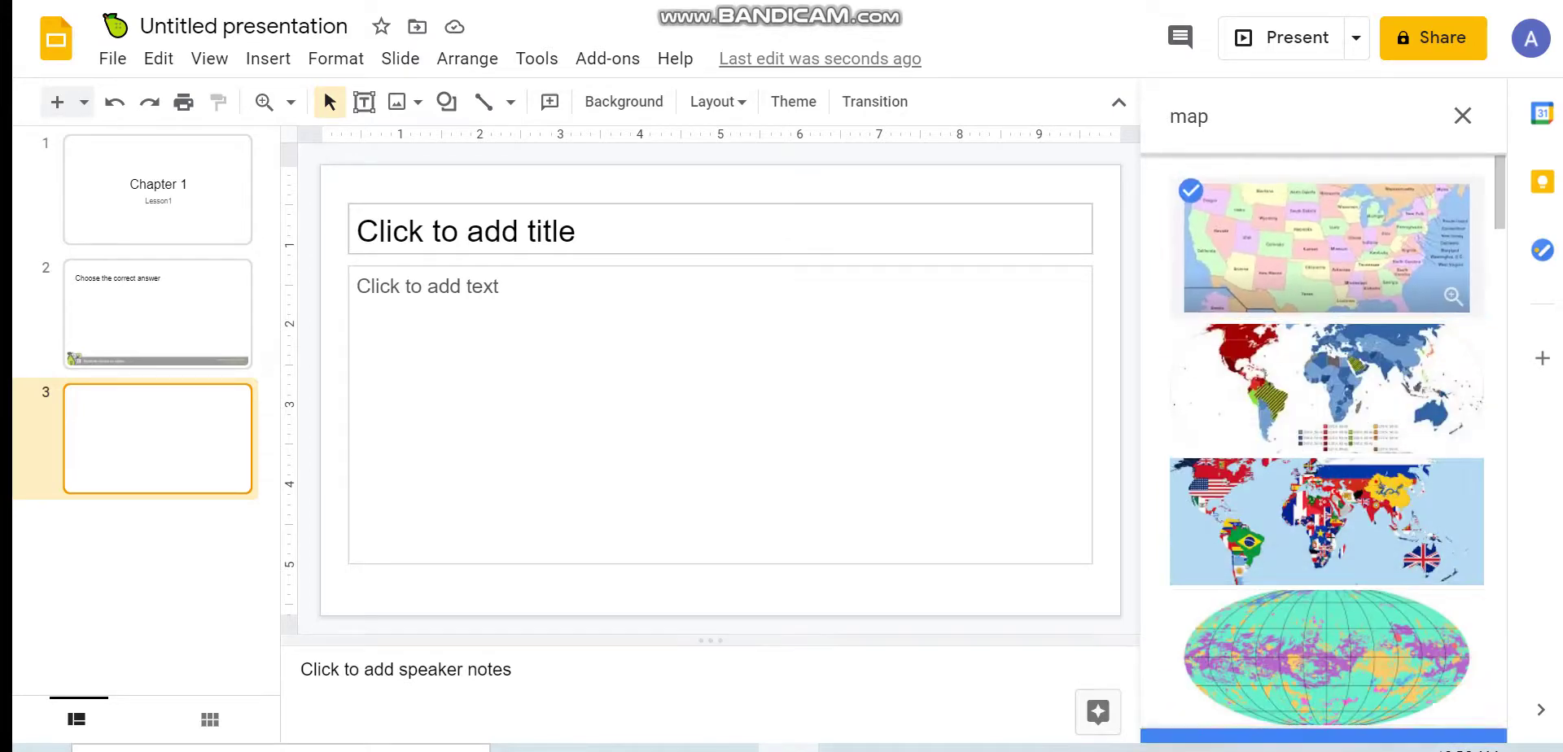
pyautogui.click(1443, 714)
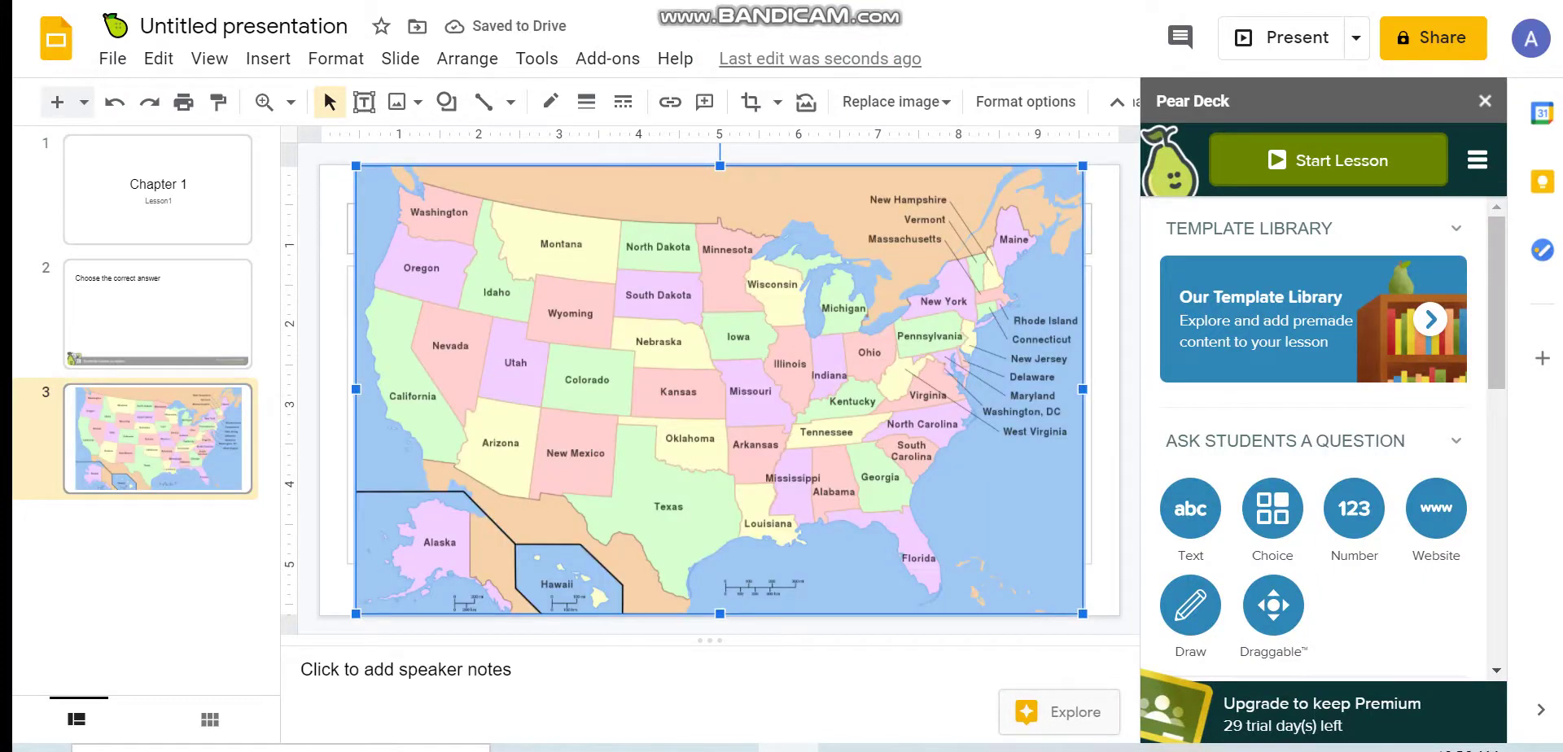
pyautogui.moveTo(355, 389); pyautogui.dragTo(329, 389)
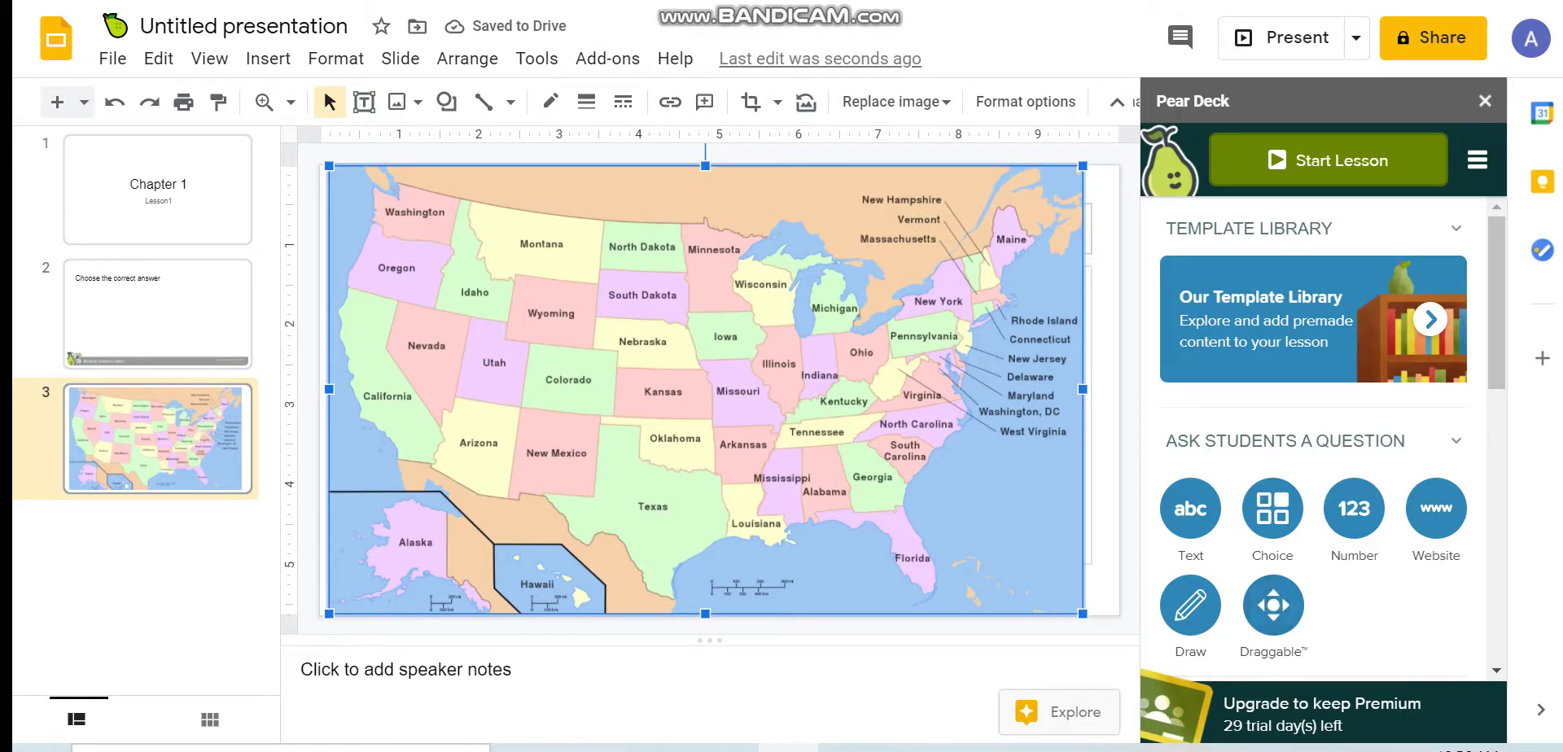
# Start a Draggable question for the map slide with a green Flag as the draggable item.
pyautogui.click(1272, 605)
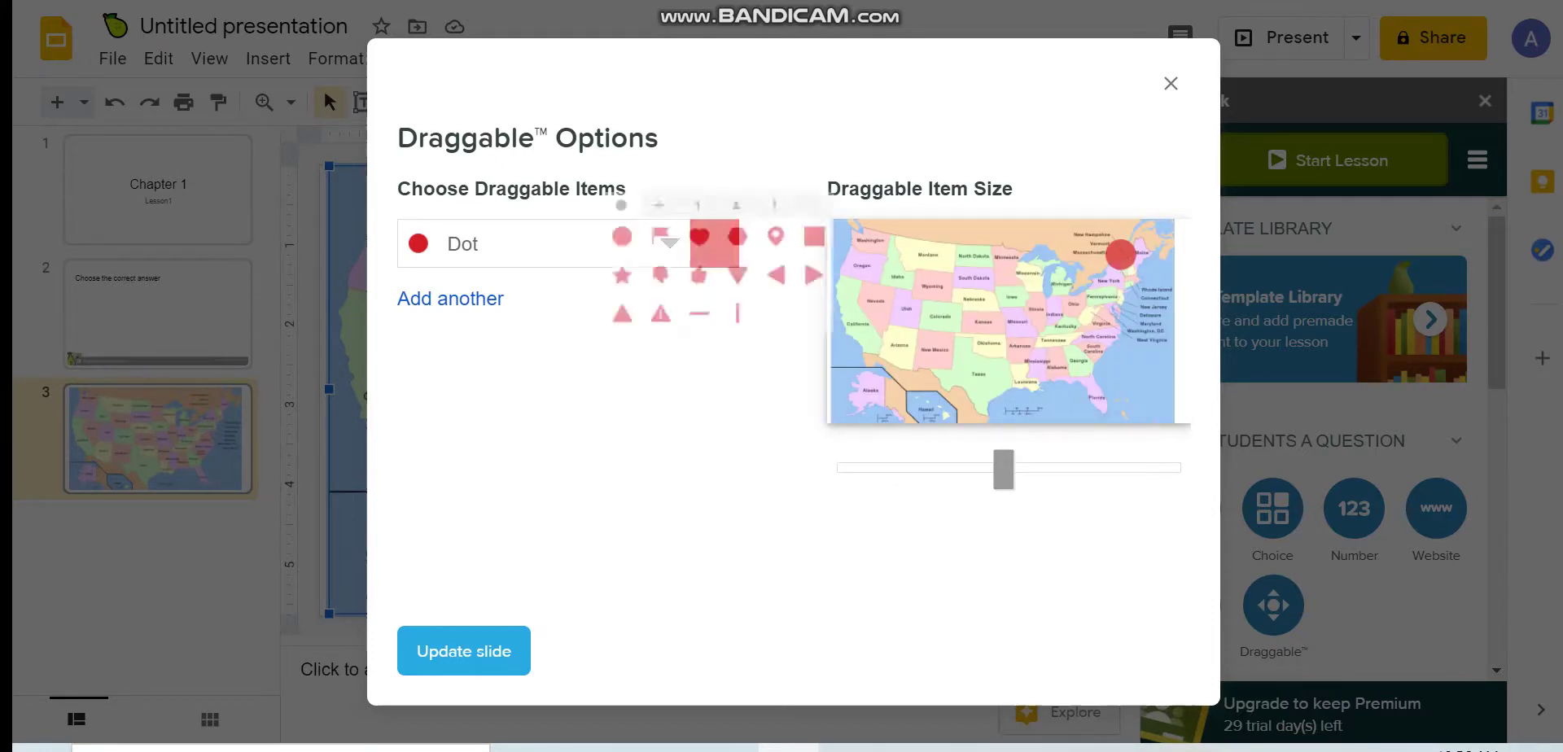
pyautogui.click(669, 244)
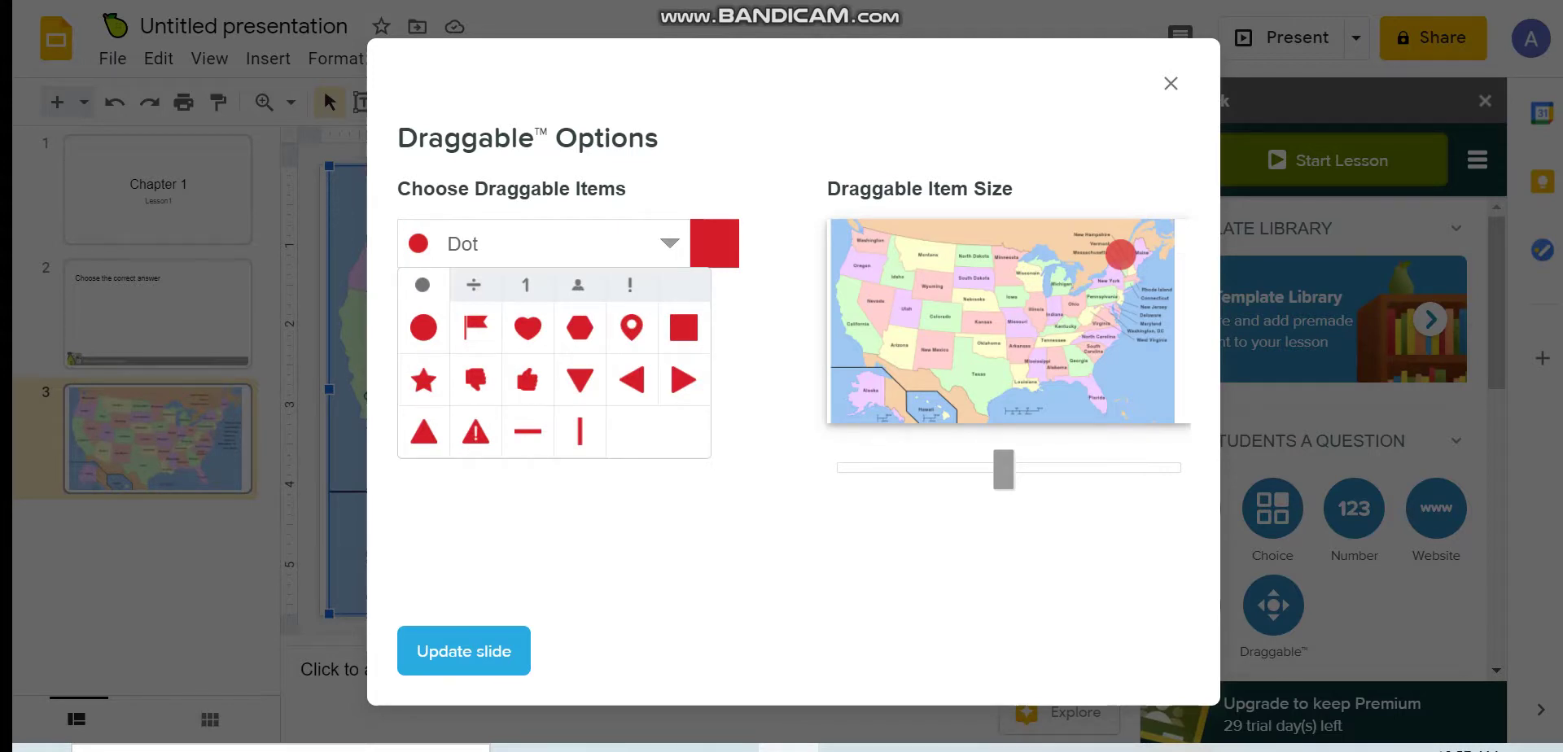
pyautogui.click(475, 328)
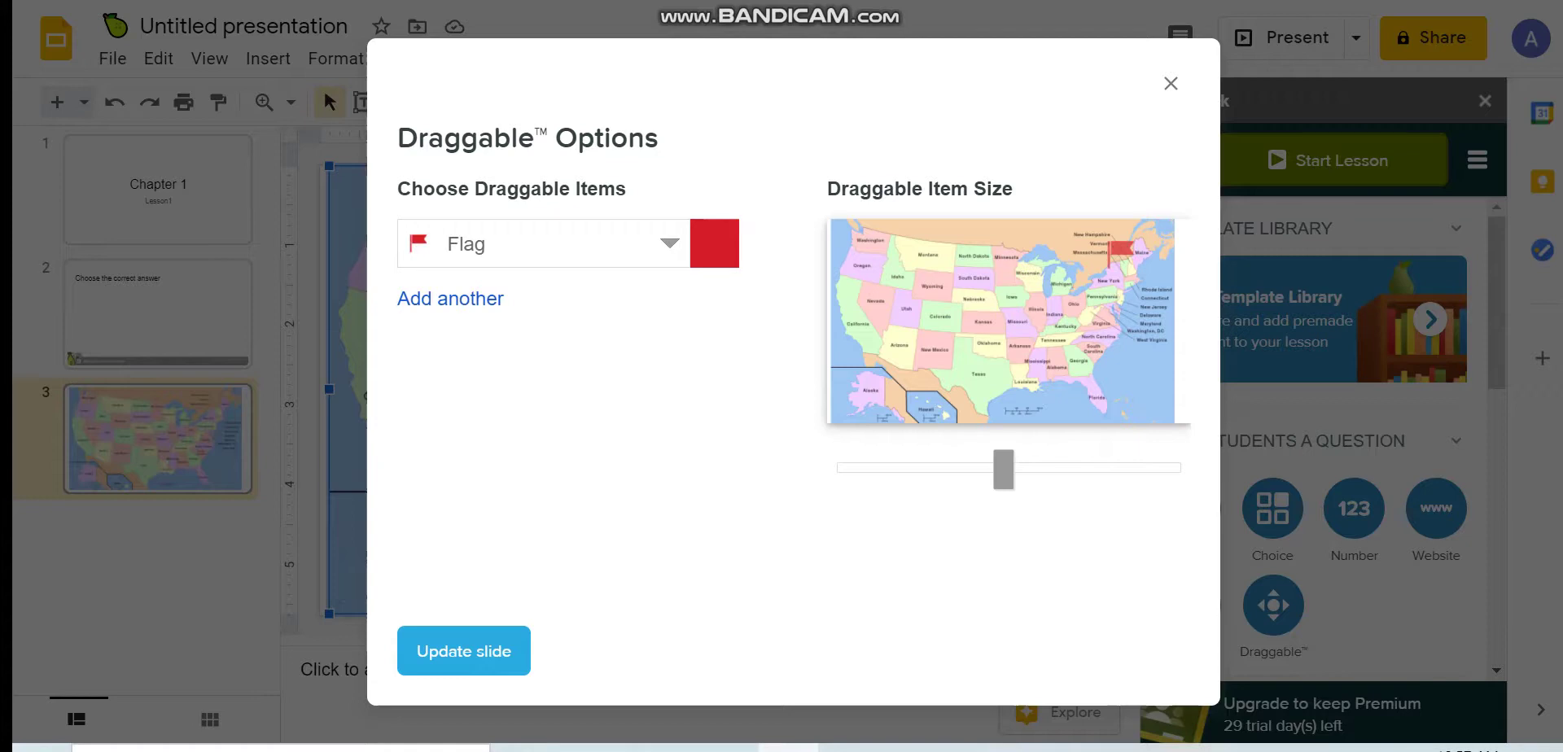
pyautogui.click(715, 243)
pyautogui.click(623, 292)
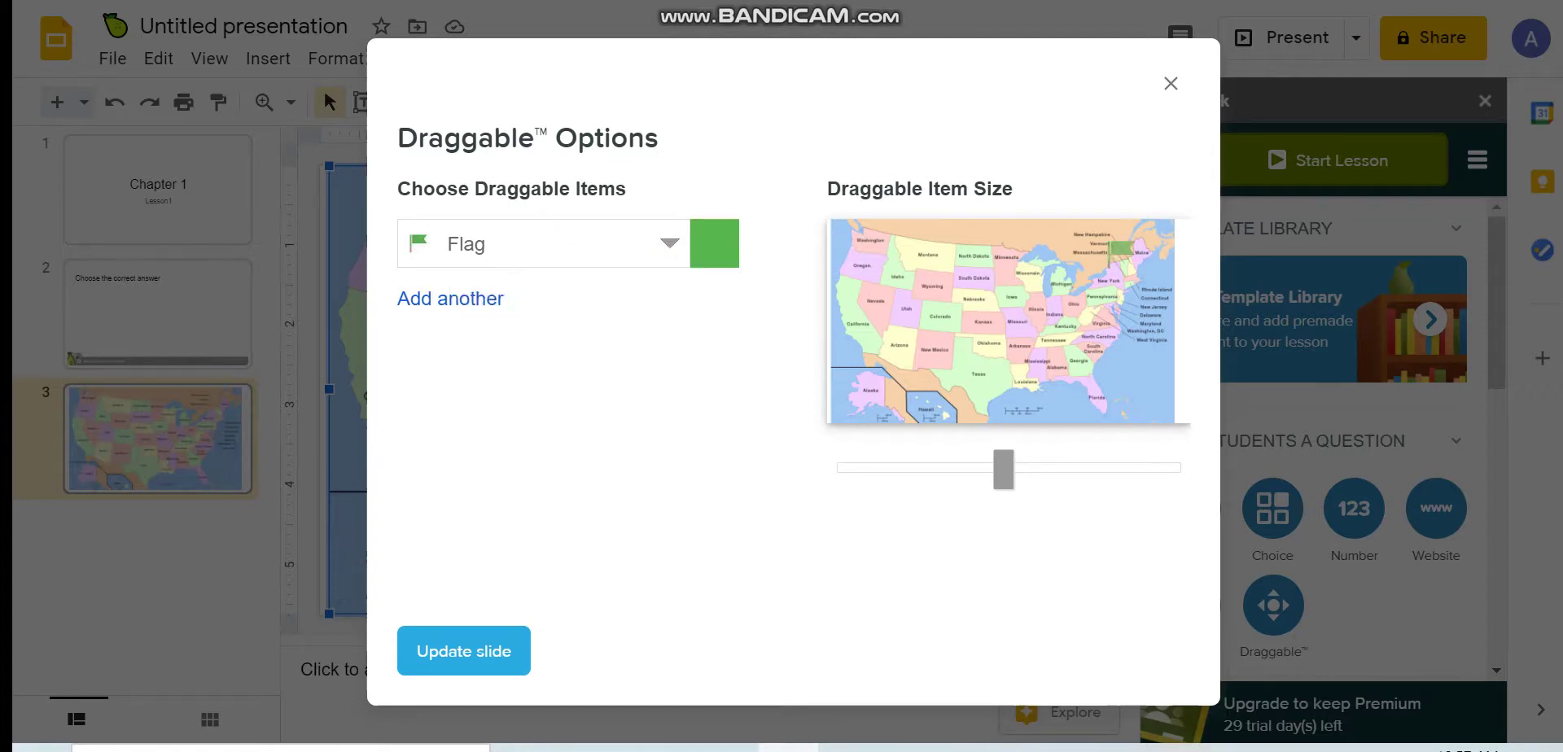
# Add a second, blue Flag item, slightly reduce the draggable item size, and apply the question to the slide.
pyautogui.click(450, 298)
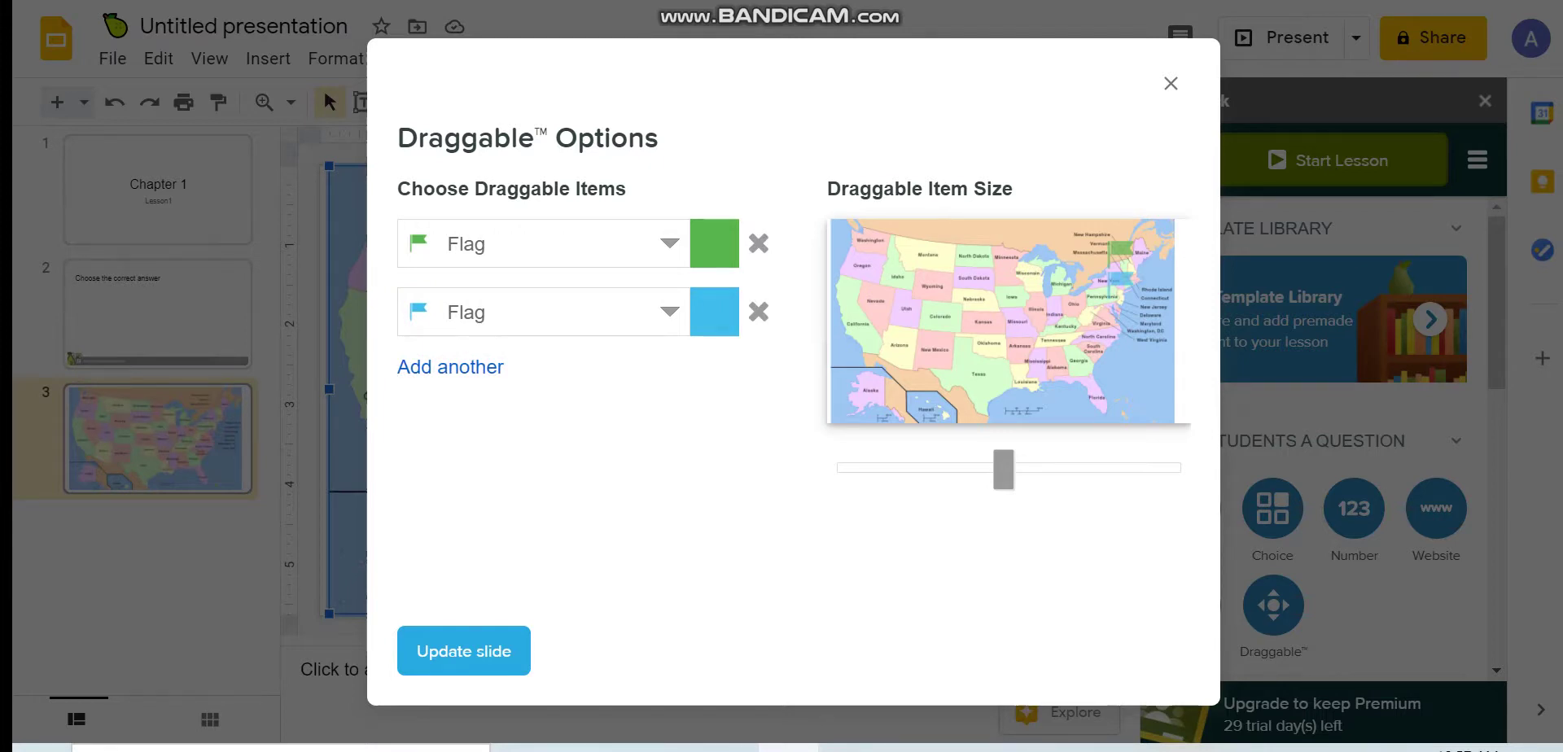
pyautogui.moveTo(1004, 469)
pyautogui.mouseDown()
pyautogui.moveTo(1101, 469)
pyautogui.moveTo(973, 468)
pyautogui.moveTo(998, 469)
pyautogui.mouseUp()
pyautogui.click(464, 652)
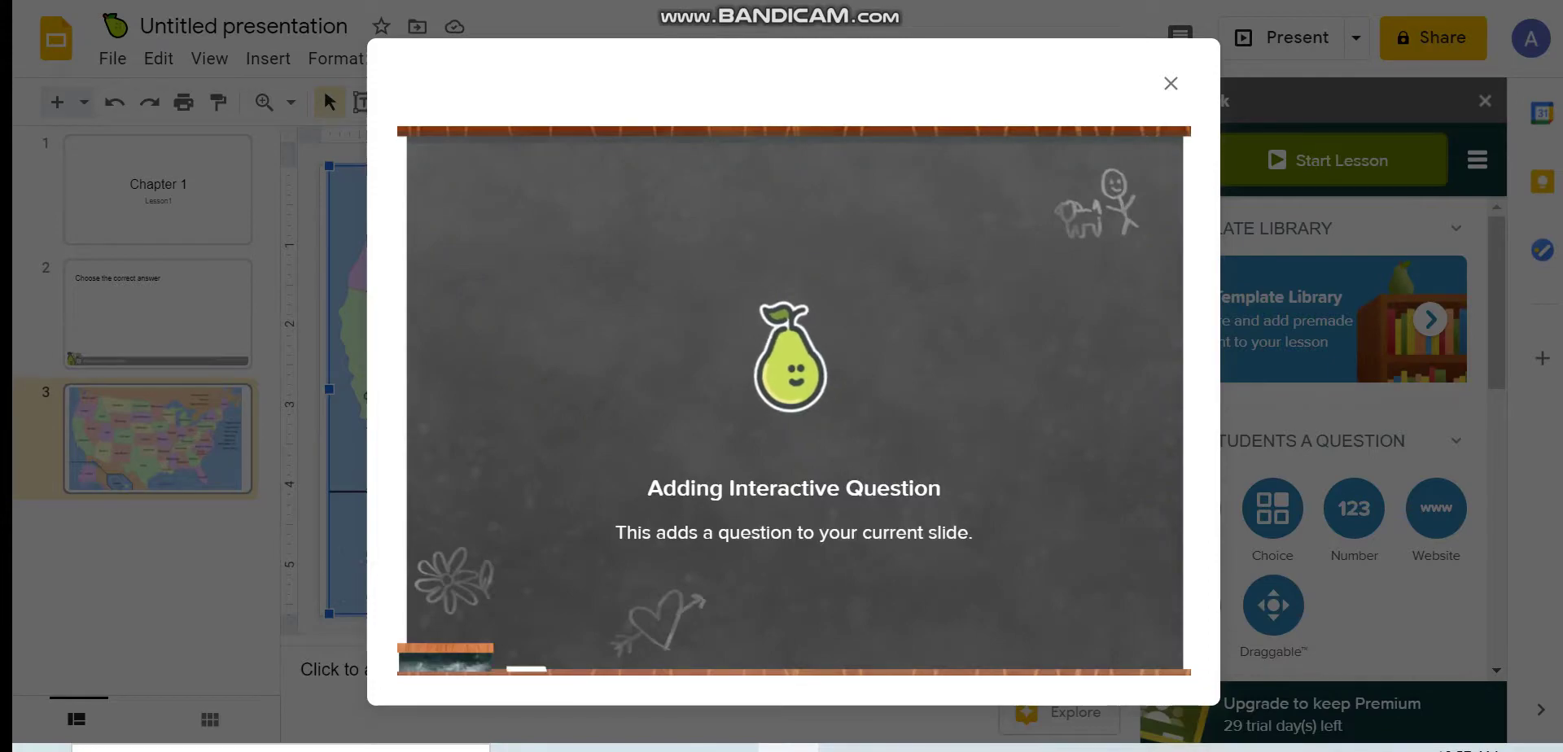
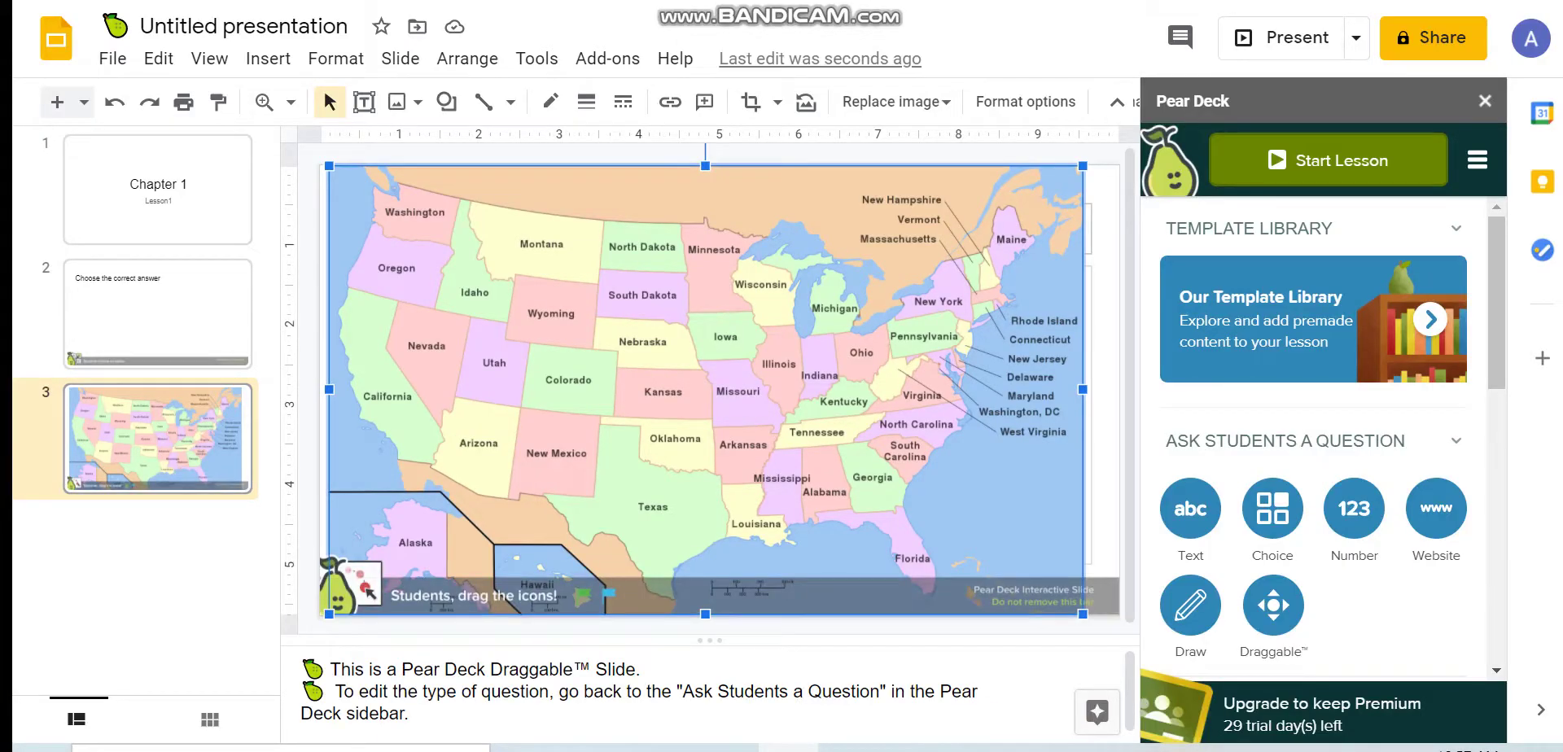
# Add a new blank slide after the map slide.
pyautogui.click(211, 566)
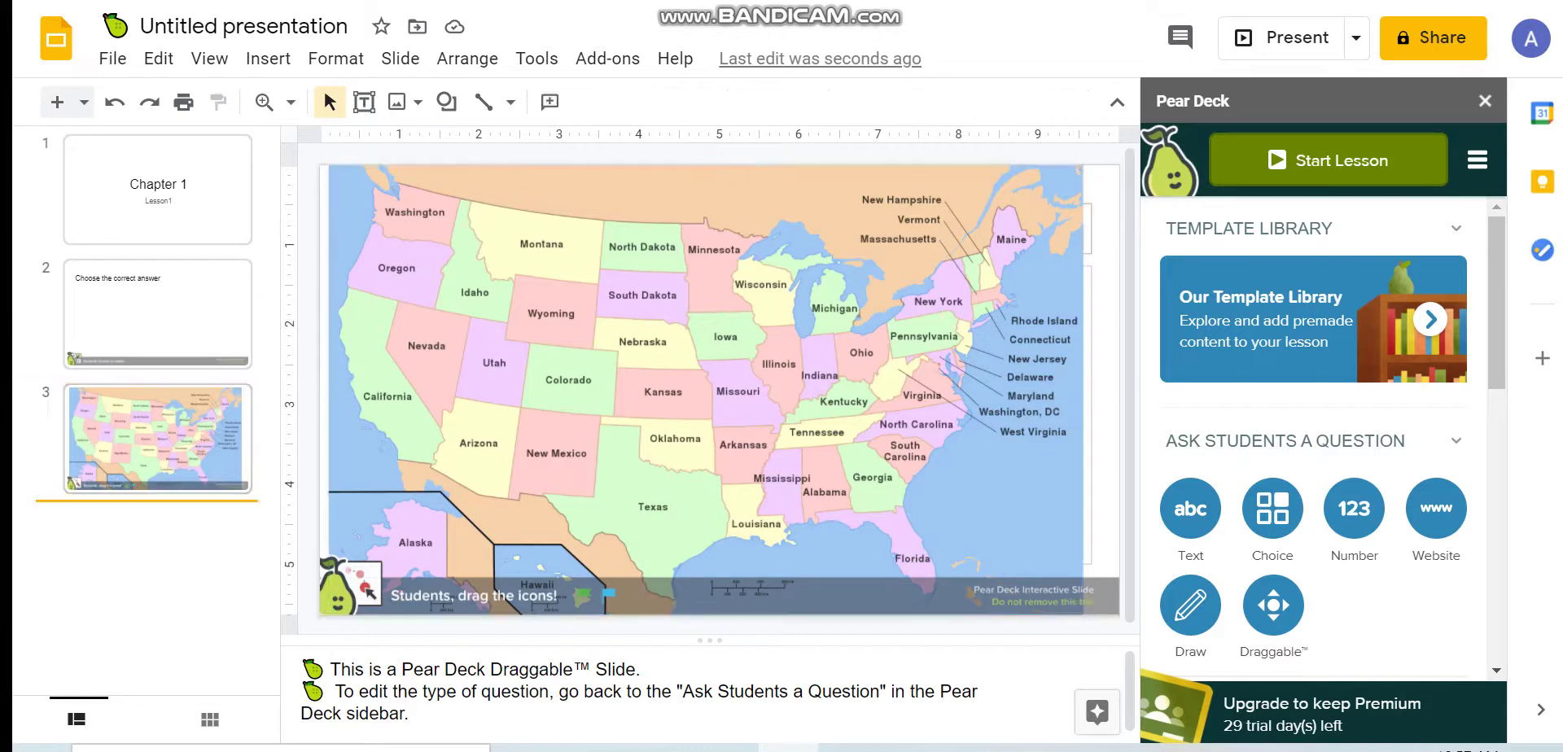
pyautogui.rightClick(211, 567)
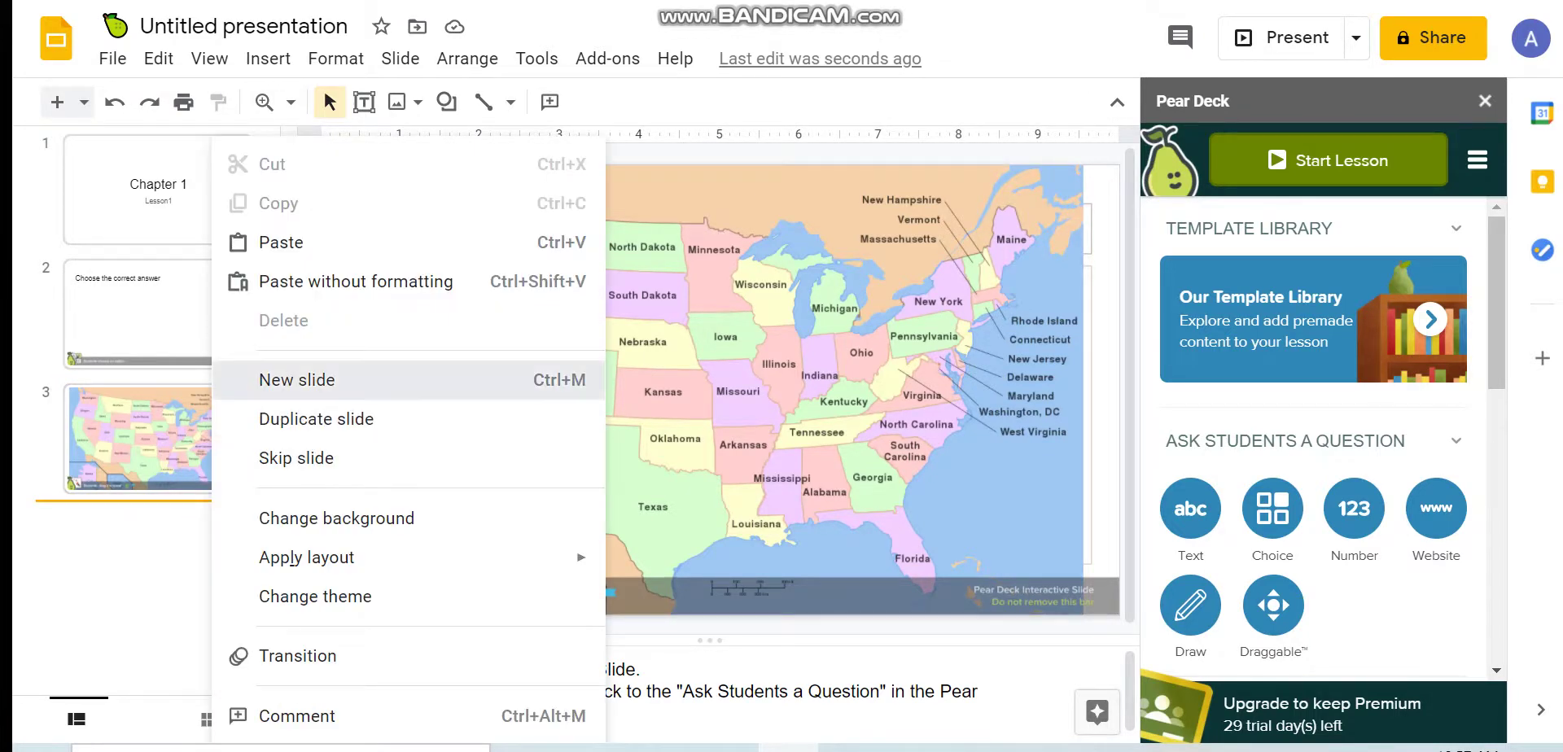
pyautogui.click(298, 379)
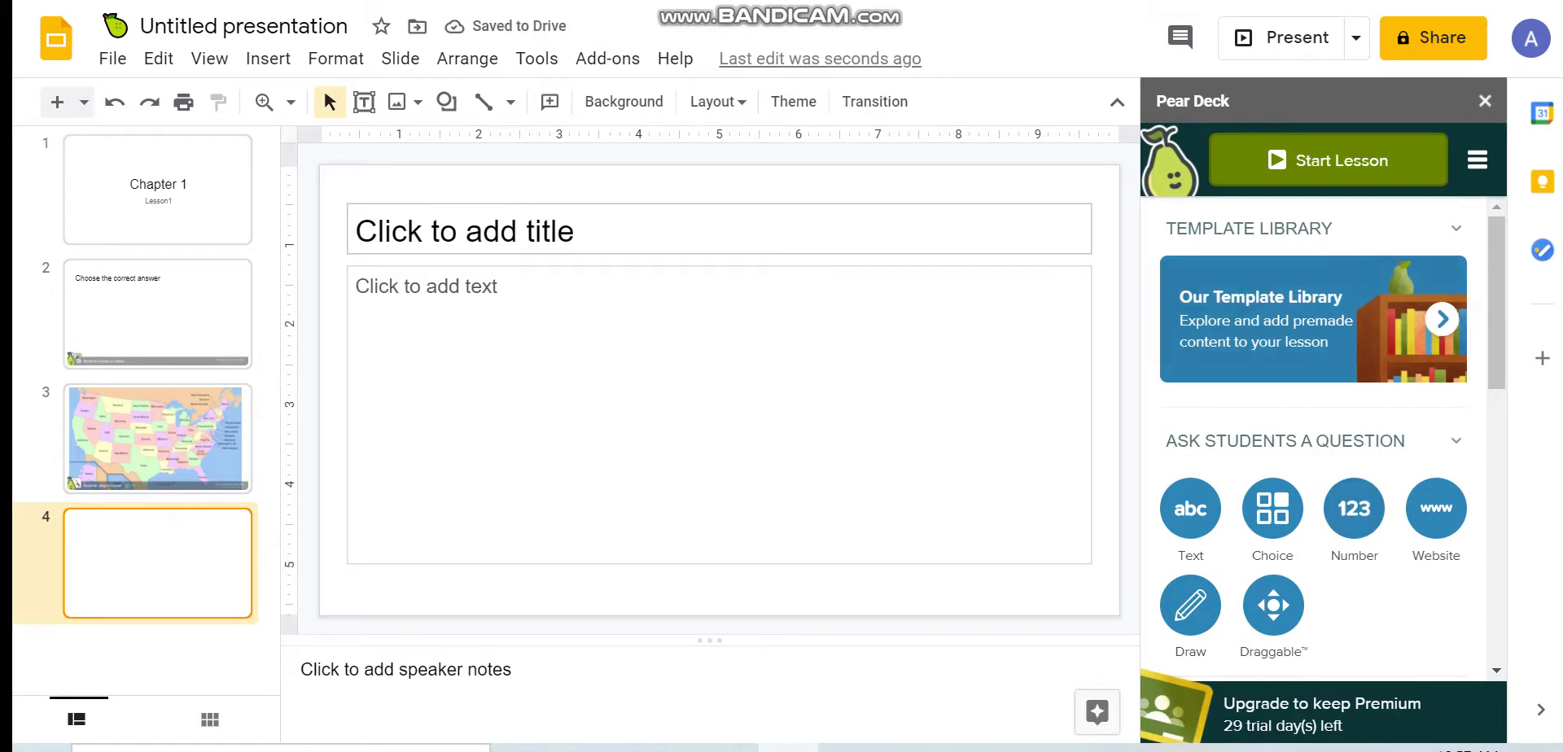
# Browse the Pear Deck template library's lesson builder, learning development and subject area categories.
pyautogui.click(1441, 318)
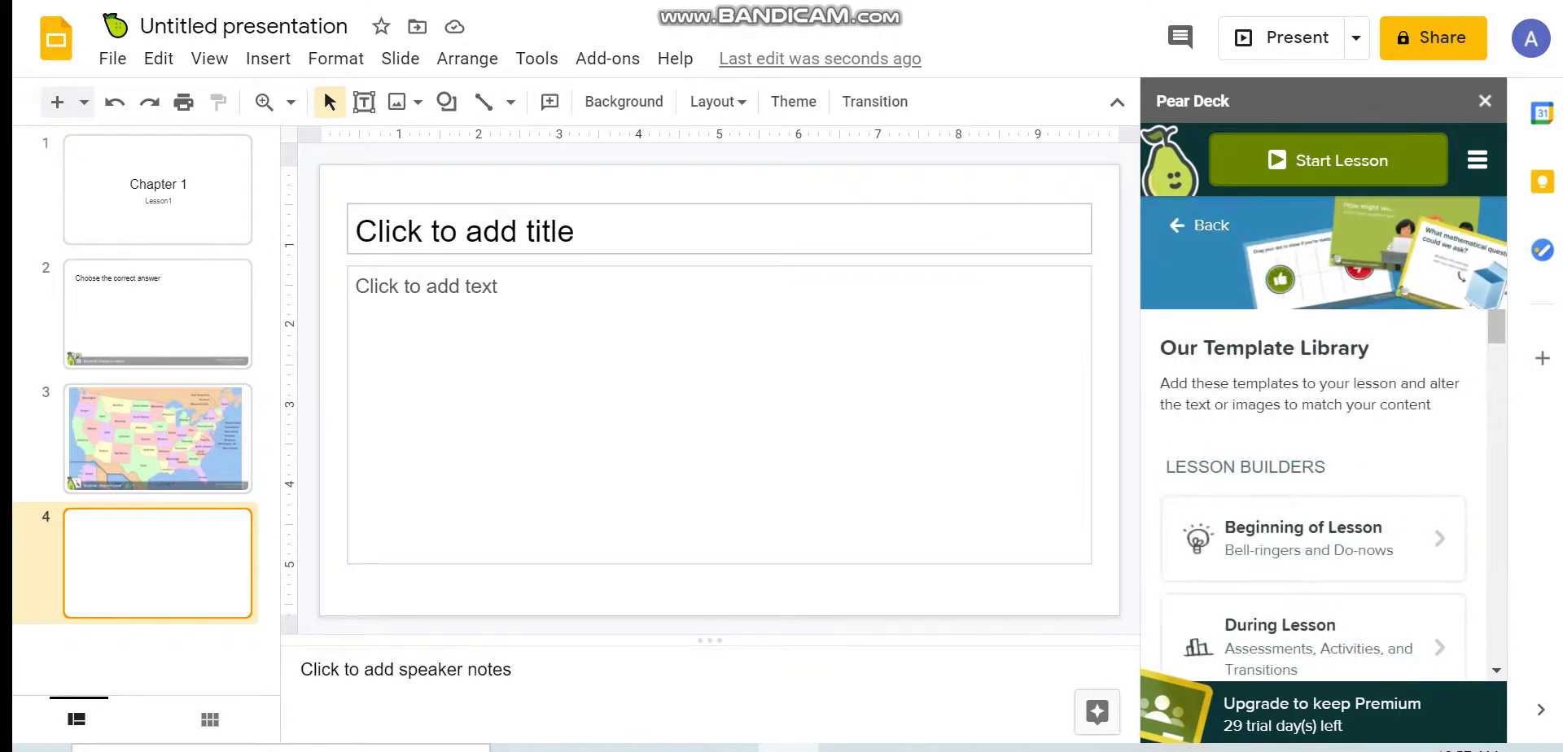
pyautogui.scroll(-2, 1334, 392)
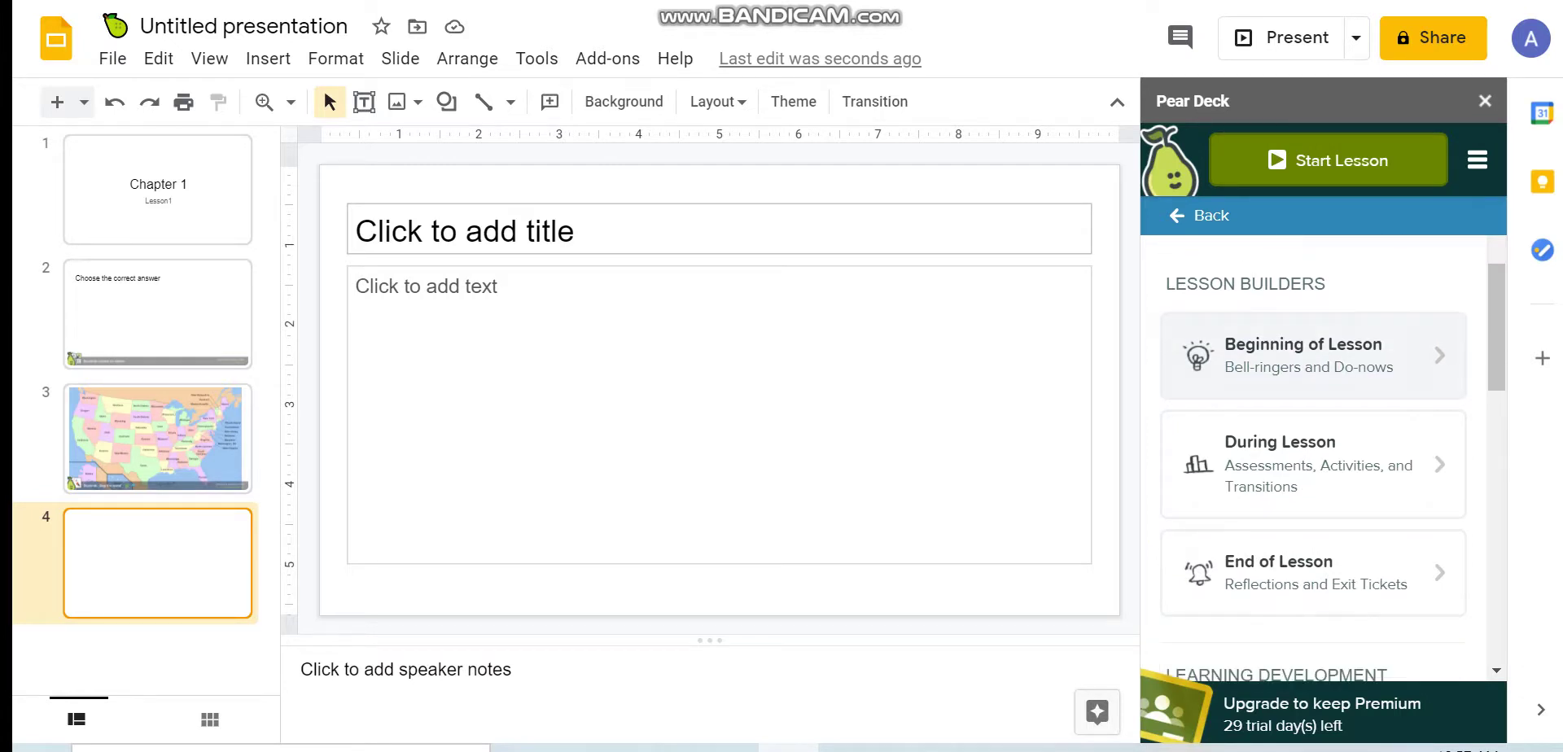
pyautogui.scroll(-2, 1313, 463)
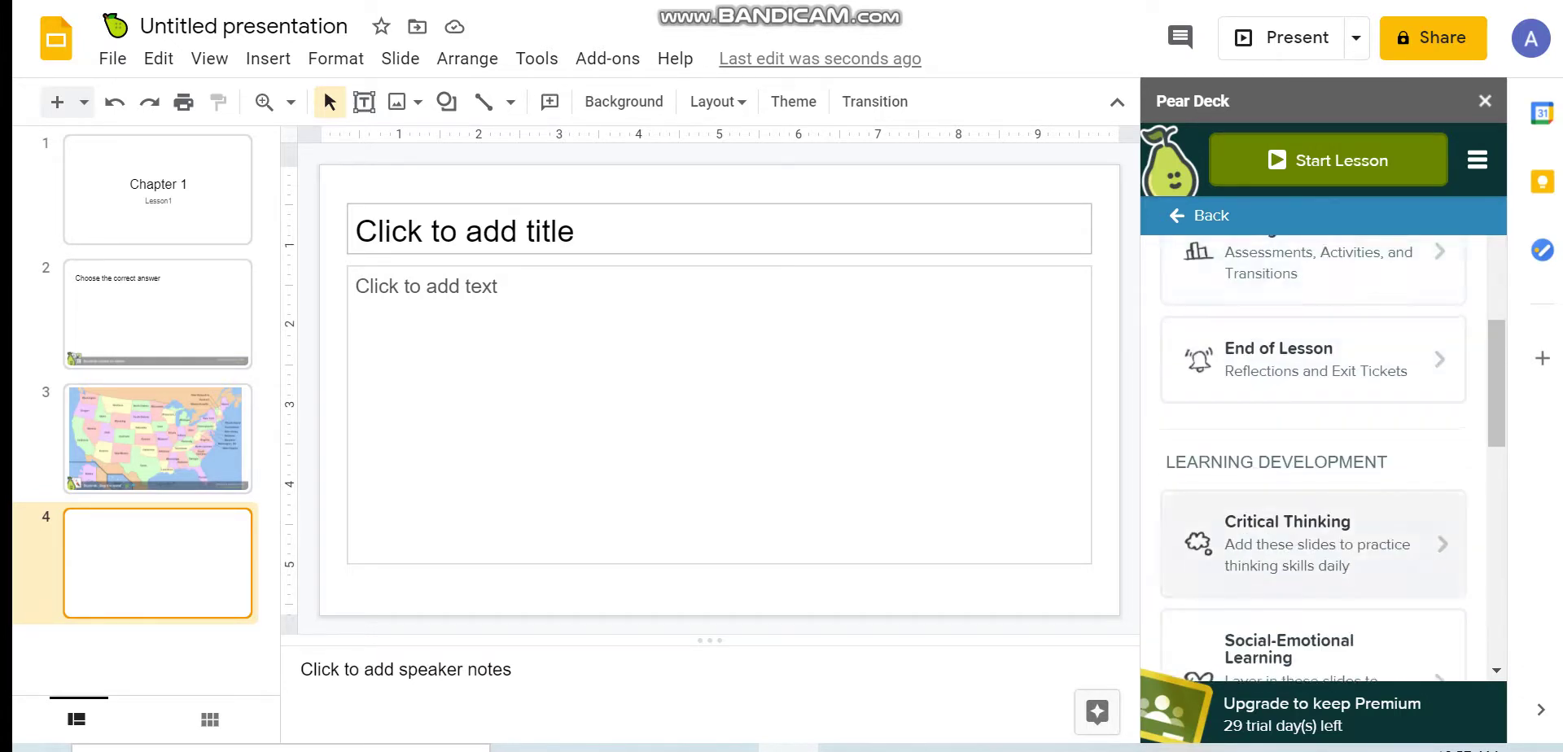
pyautogui.scroll(-3, 1313, 464)
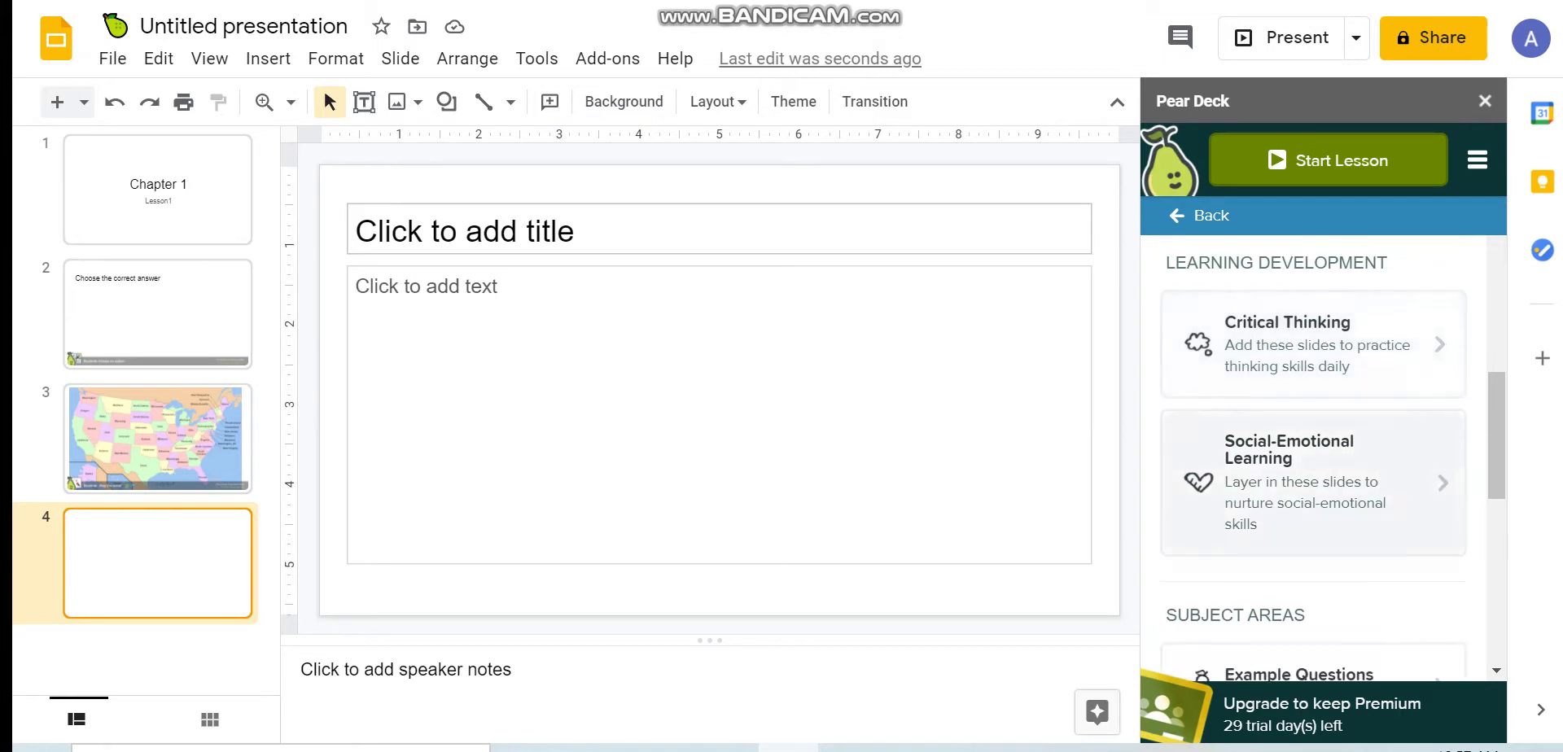
pyautogui.scroll(-5, 1312, 464)
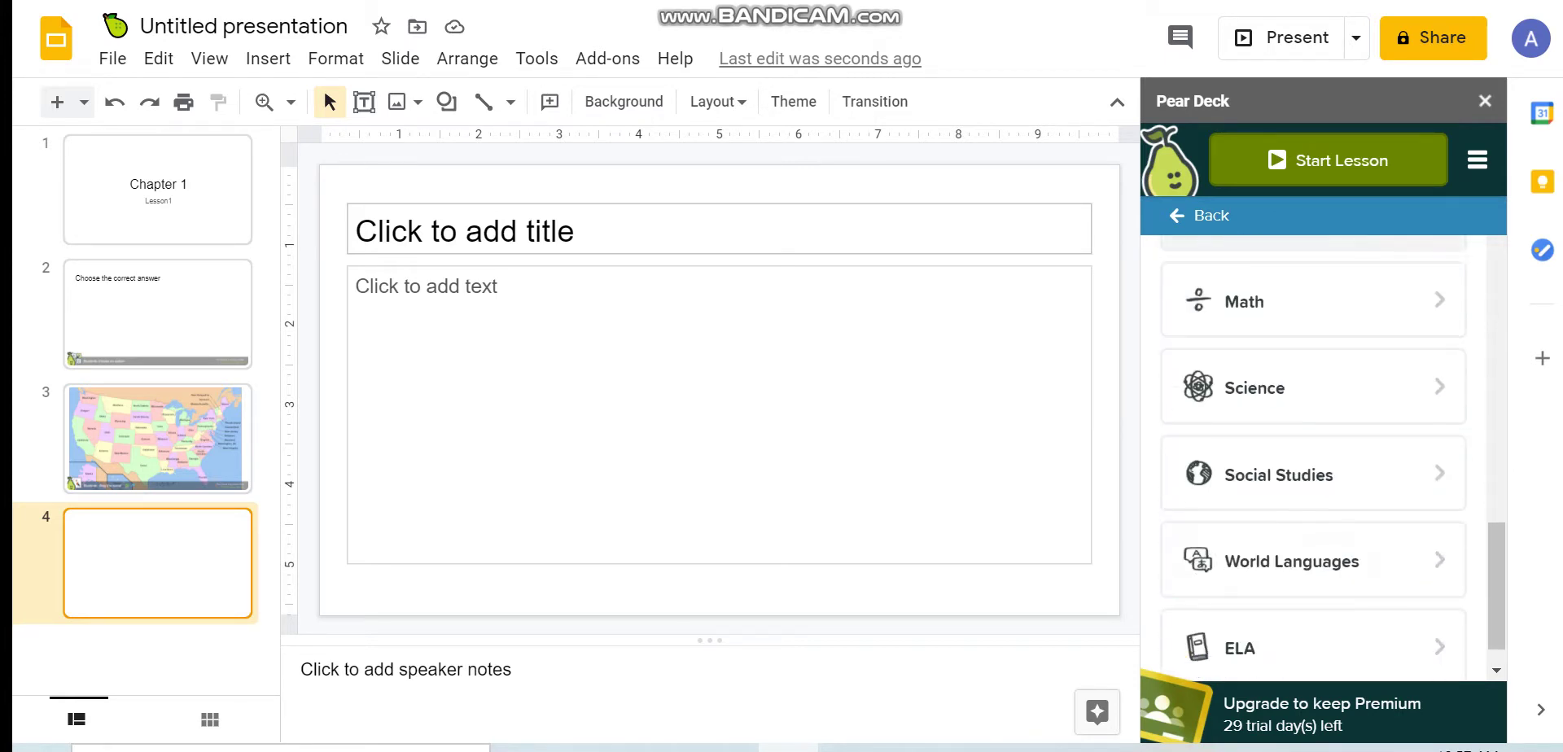
pyautogui.scroll(2, 1313, 521)
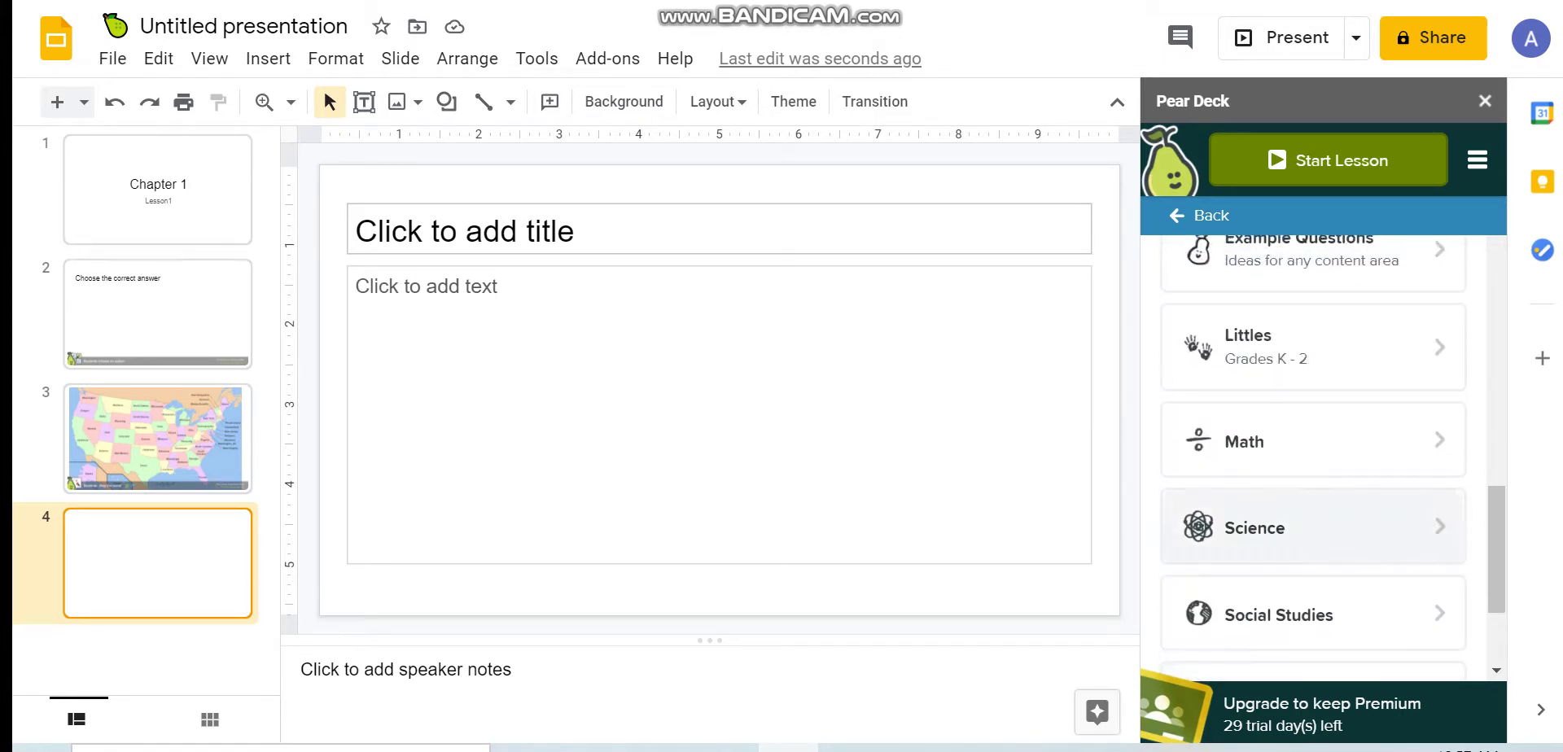
pyautogui.scroll(5, 1313, 527)
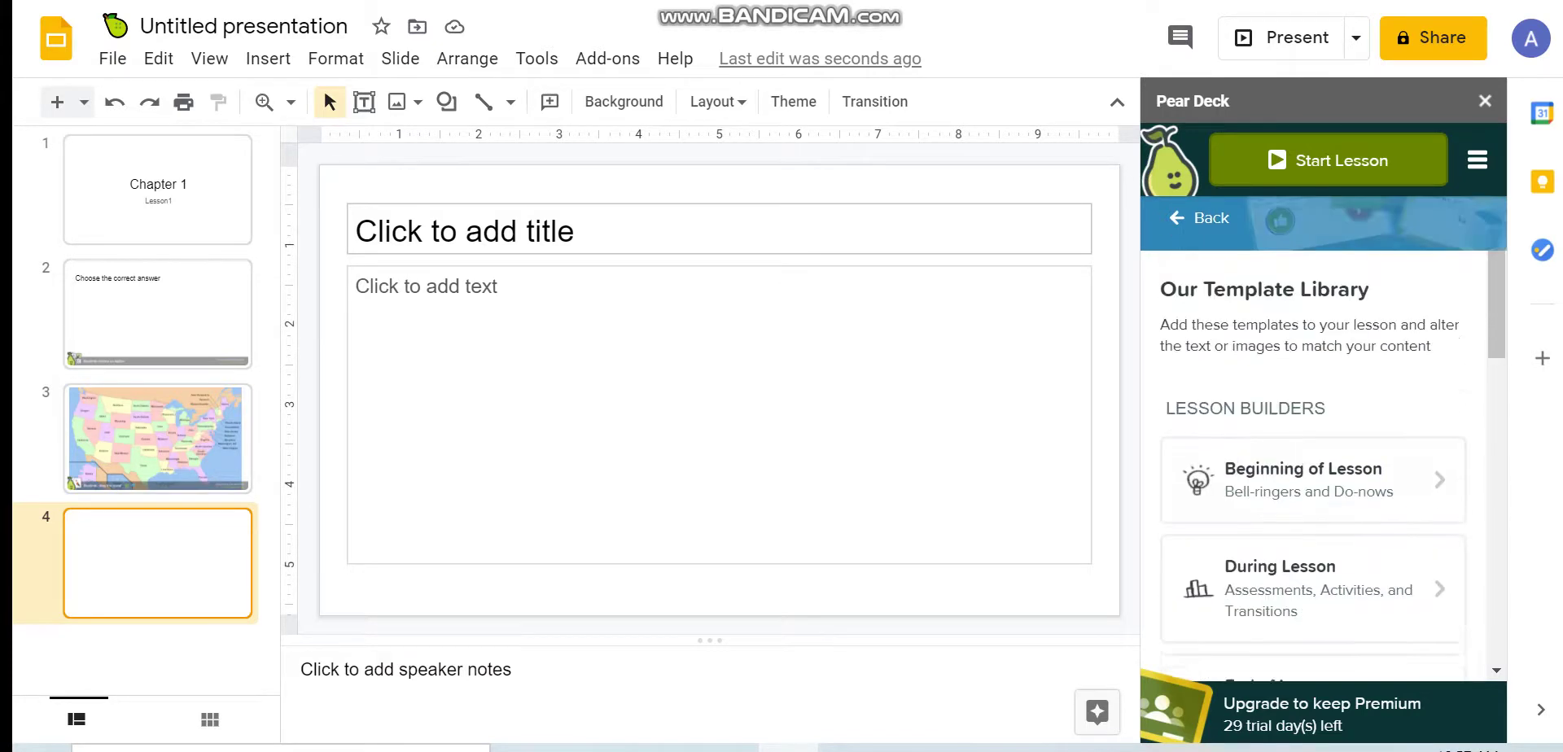
pyautogui.scroll(-5, 1313, 489)
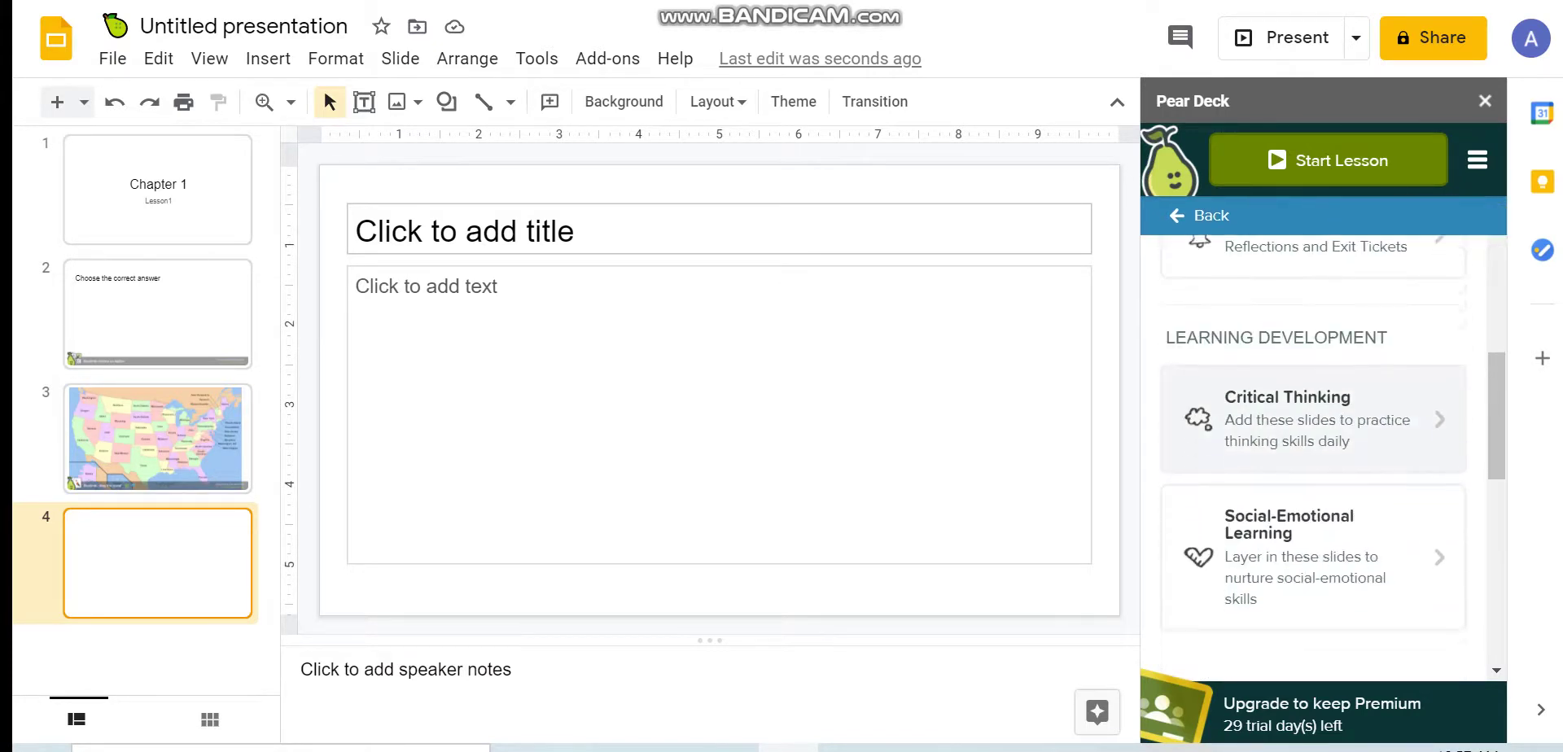
pyautogui.scroll(2, 1312, 488)
# Insert the End of Lesson draggable template "How well did you like this lesson?" and select its thumbs-up image.
pyautogui.click(1303, 402)
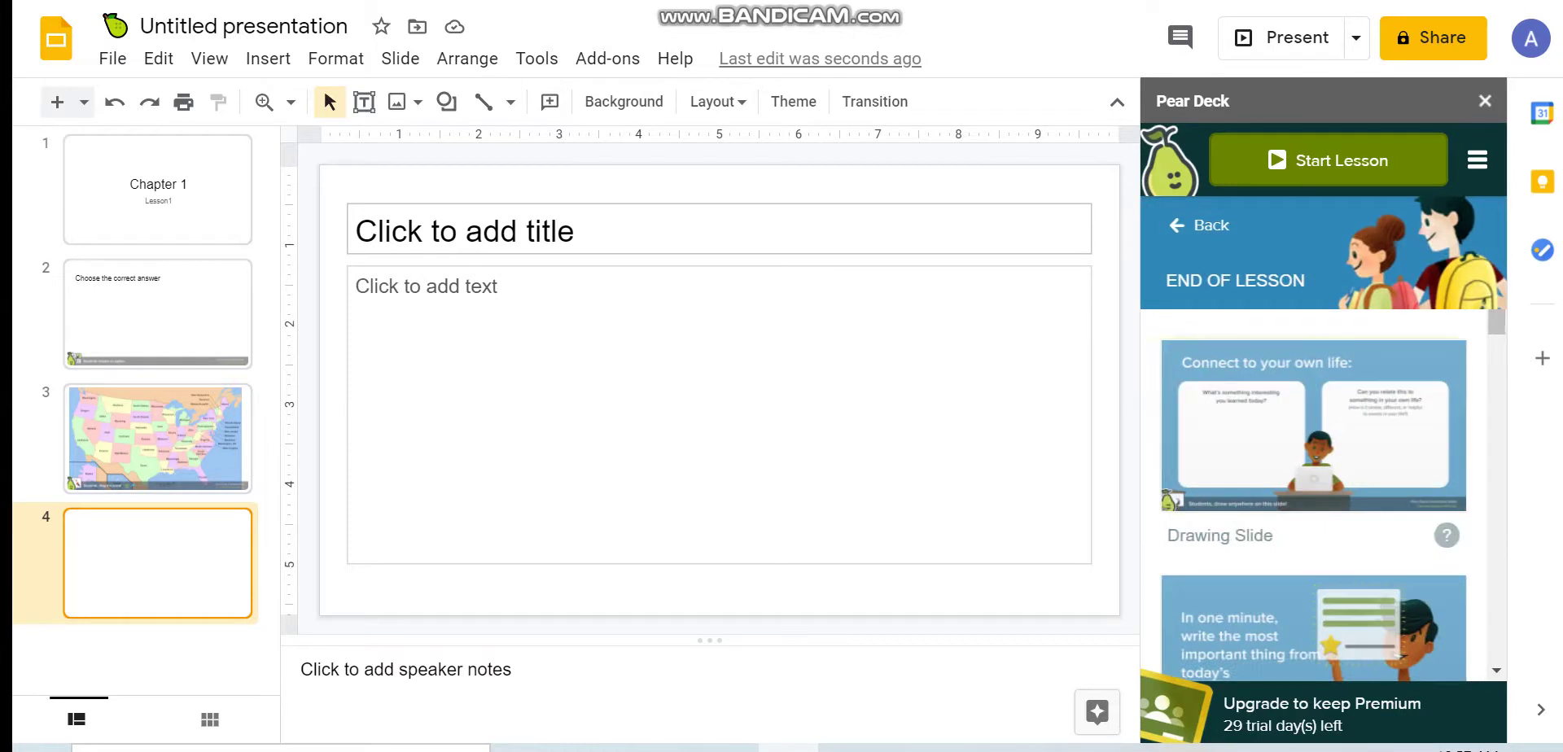
pyautogui.scroll(-6, 1302, 403)
pyautogui.scroll(-5, 1312, 488)
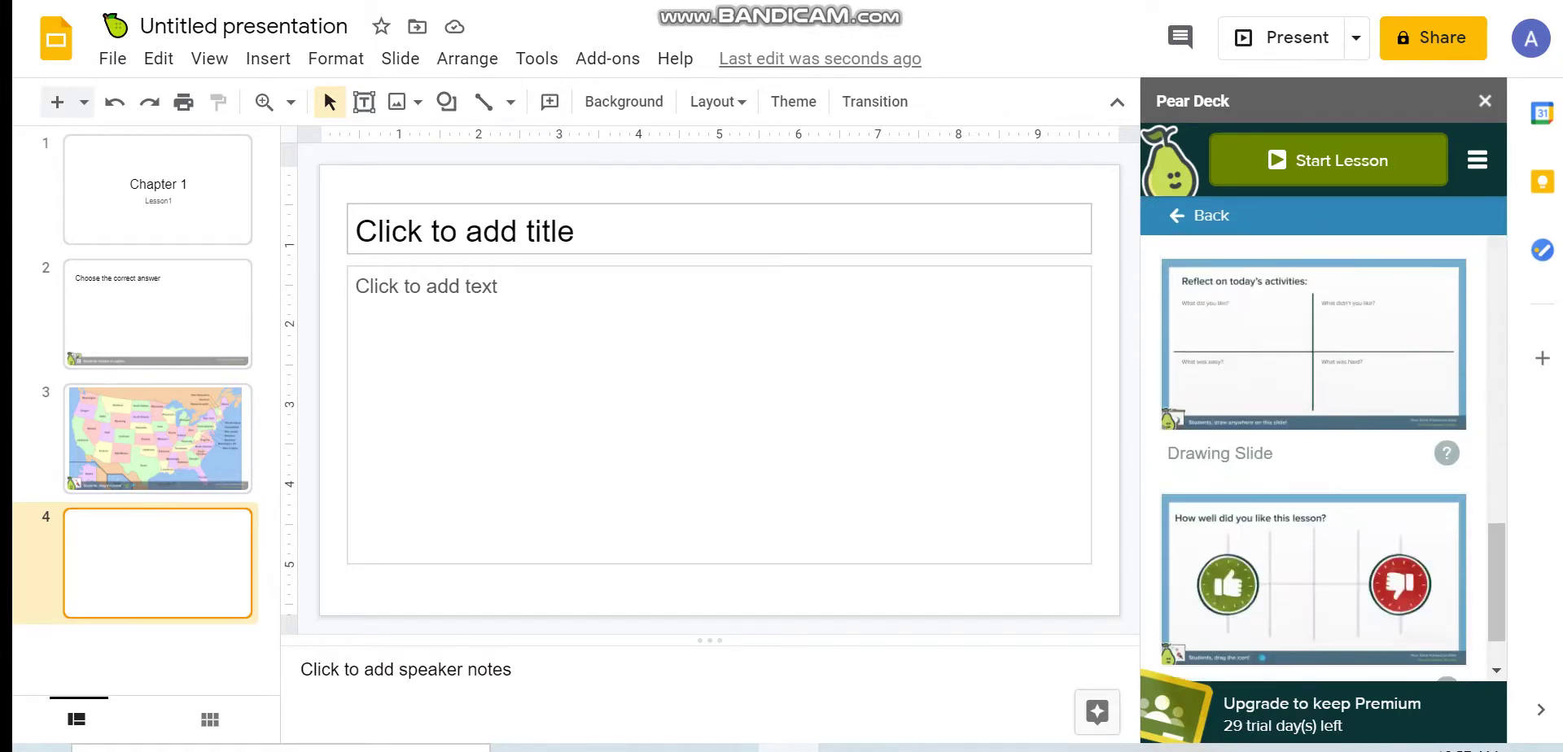
pyautogui.click(1313, 505)
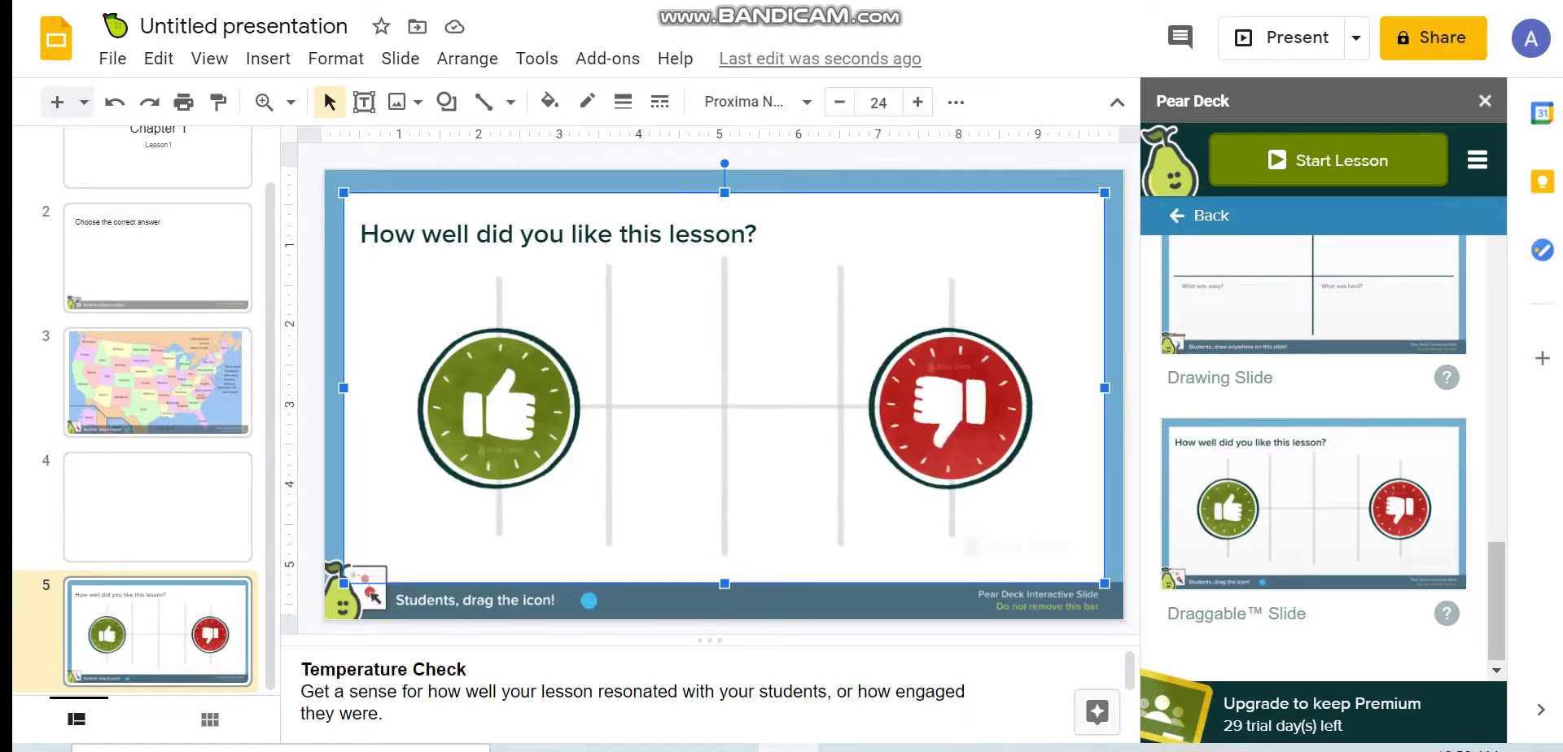
pyautogui.click(499, 408)
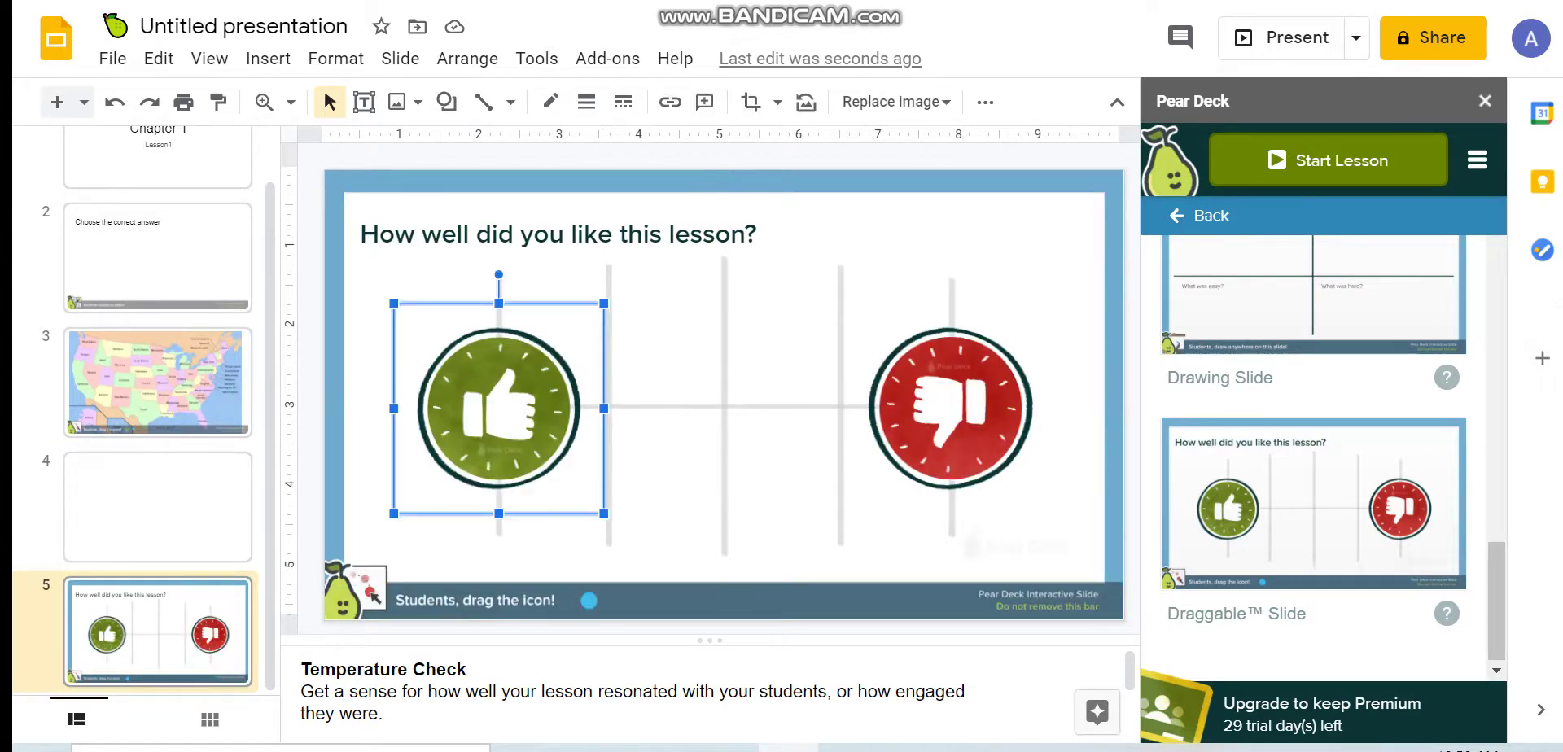
pyautogui.doubleClick(499, 409)
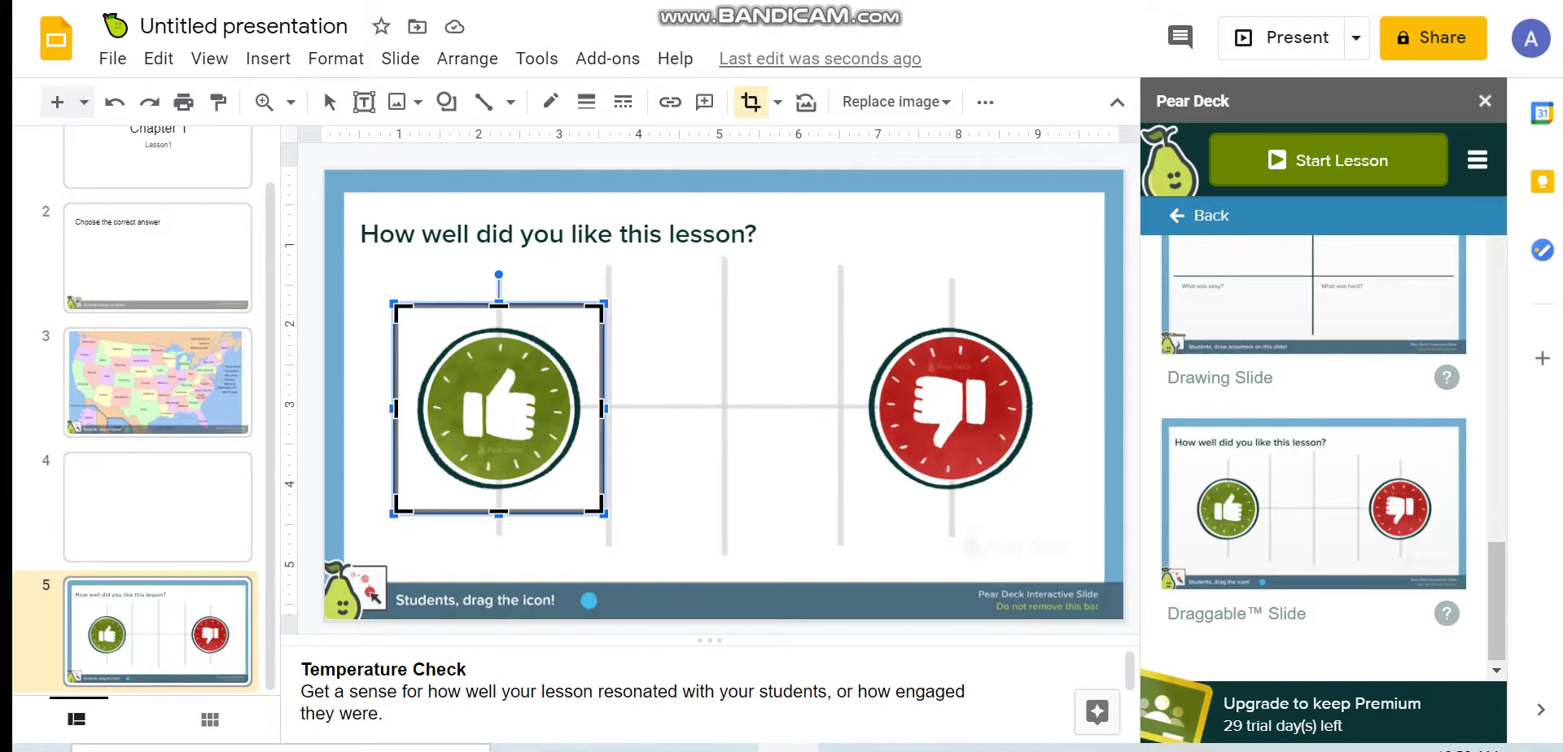
pyautogui.press('Escape')
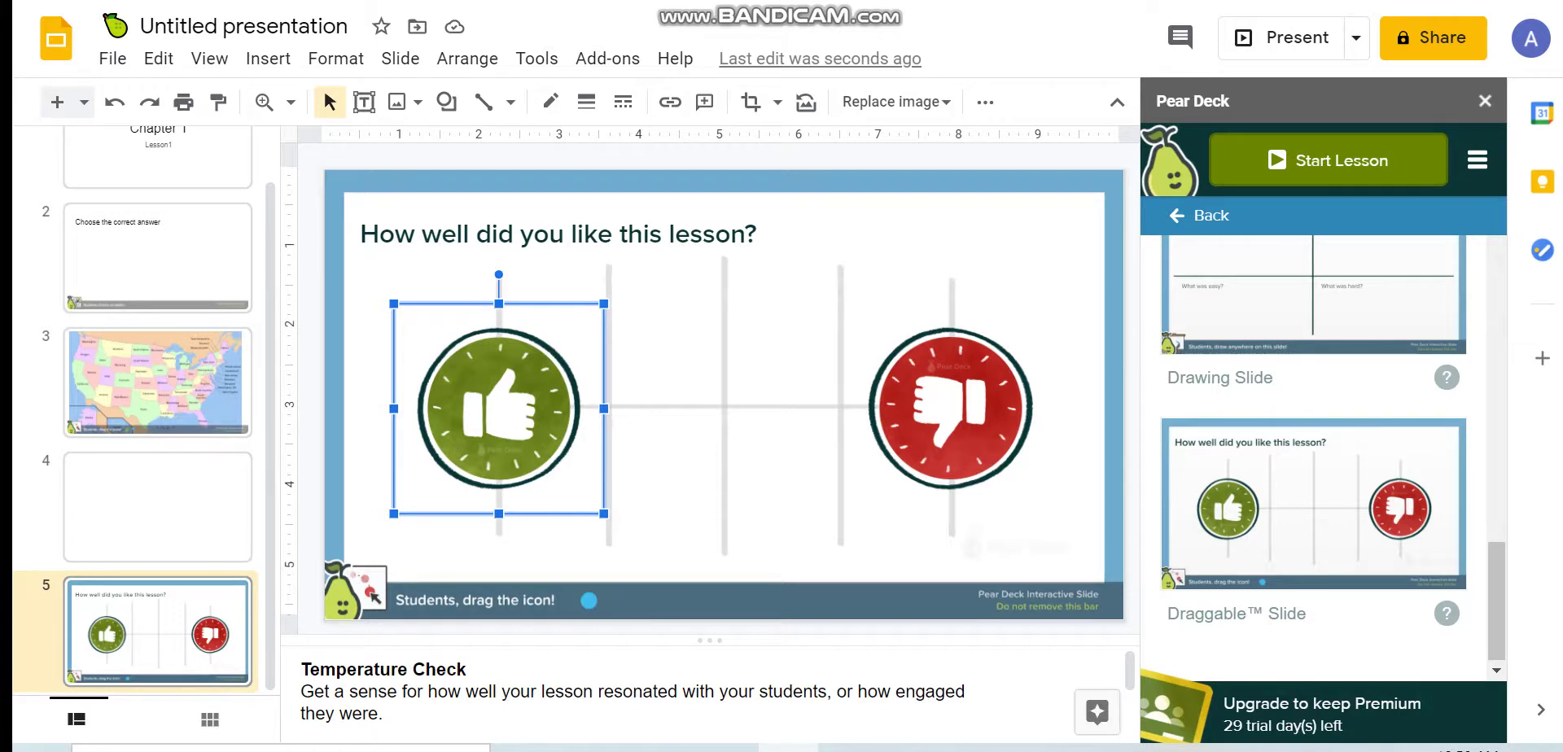
pyautogui.click(598, 235)
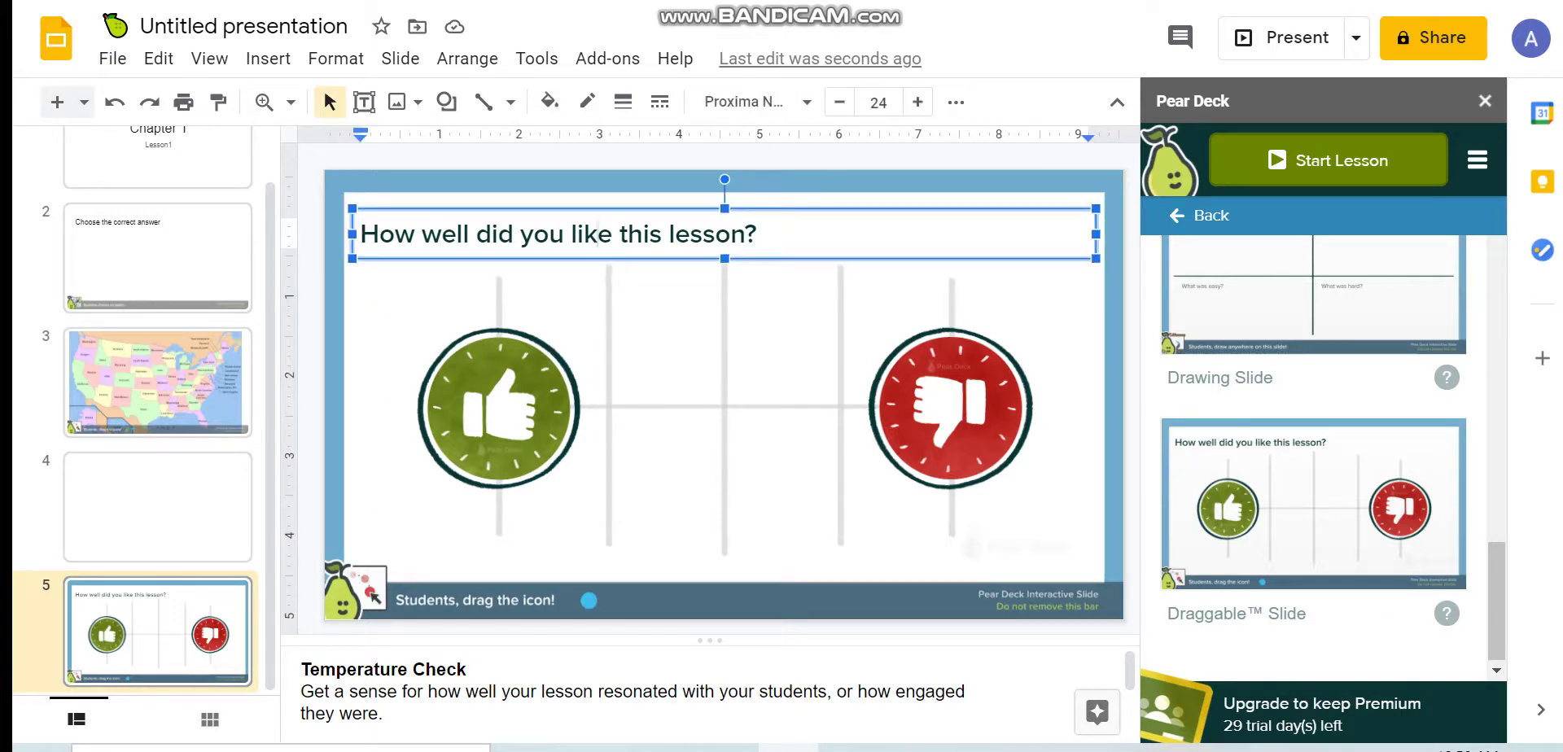
# Delete the blank slide between the map and the template slide, and place the insertion point after the last slide.
pyautogui.click(158, 507)
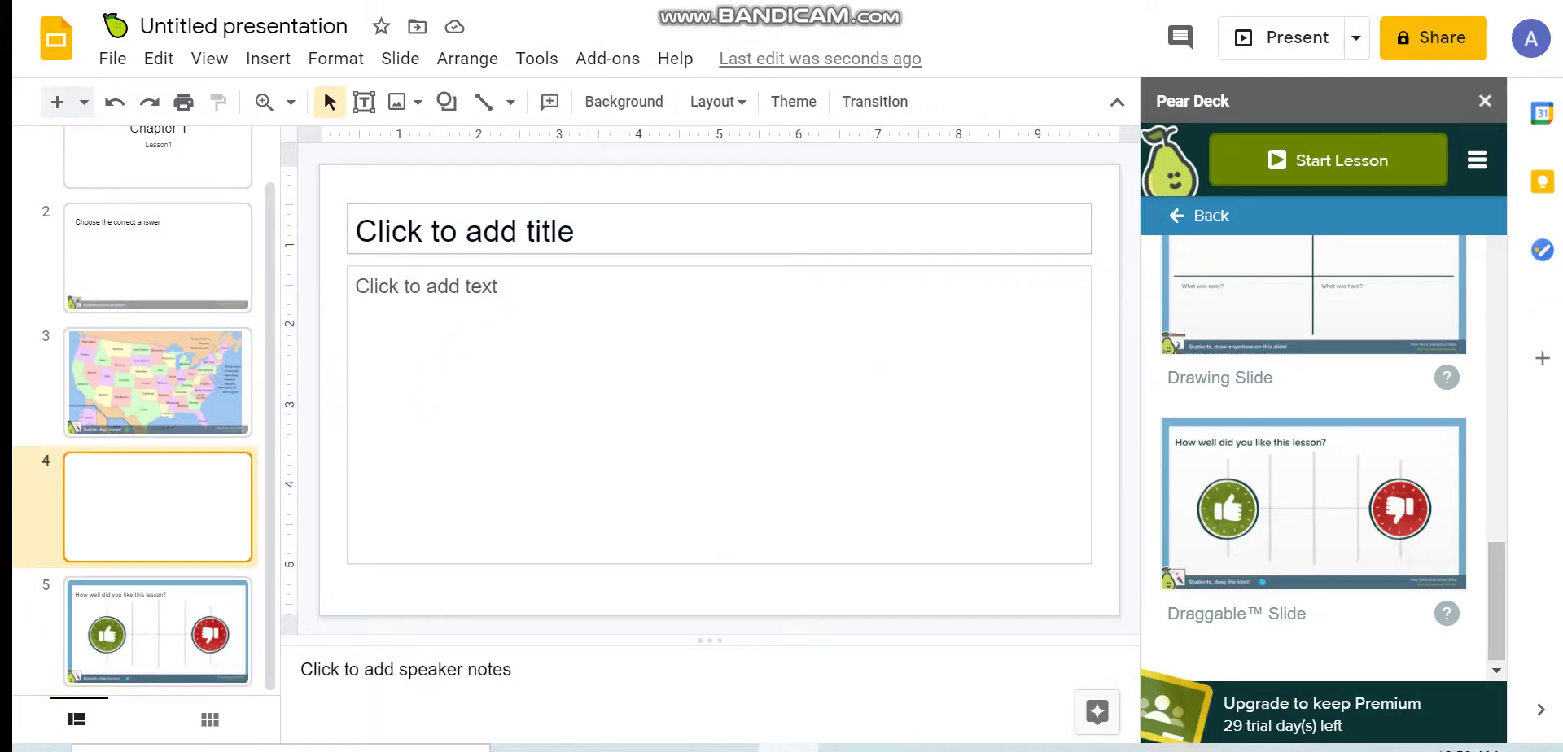
pyautogui.press('Delete')
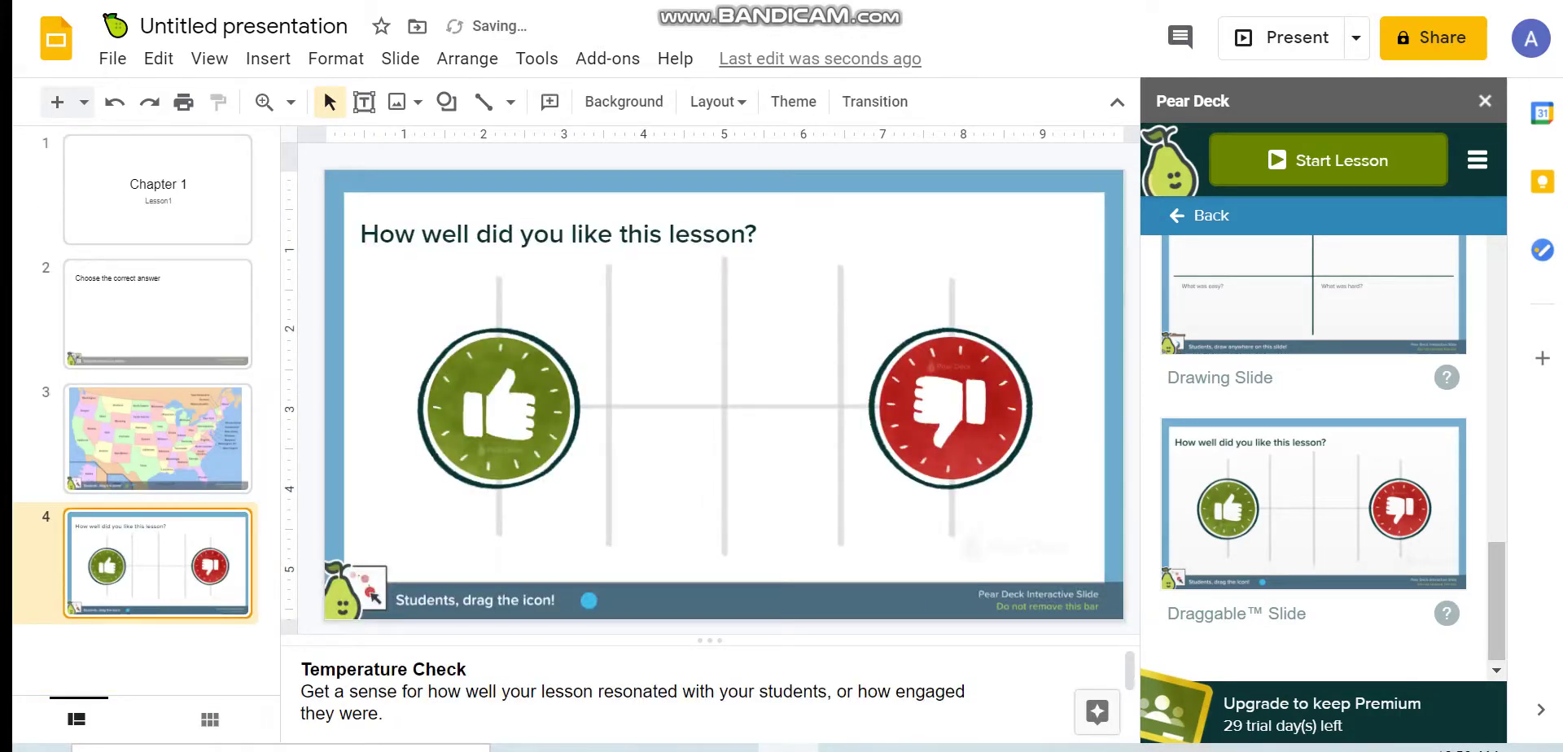
pyautogui.click(155, 655)
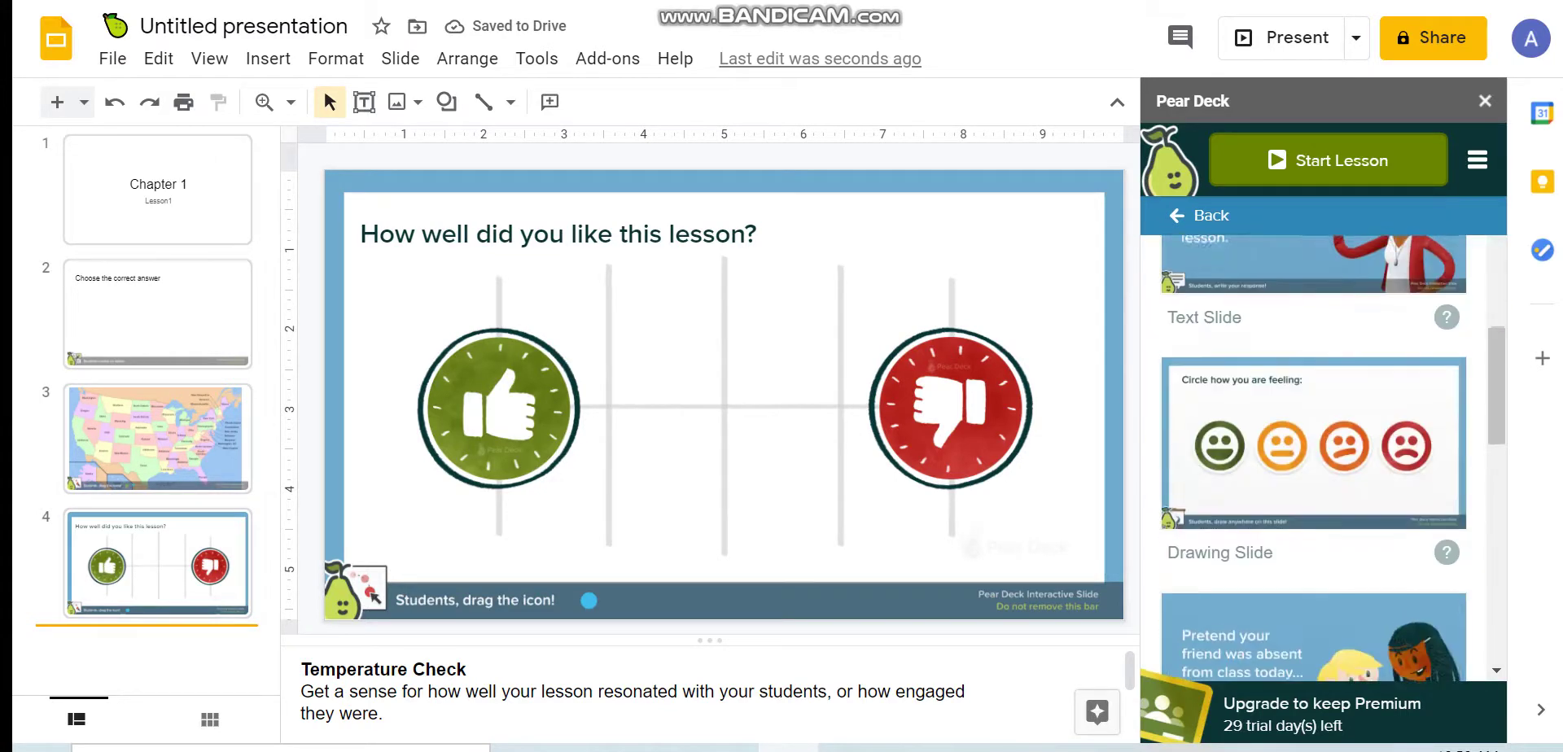
# Examine the Science slide templates in the Pear Deck library and return to the category list.
pyautogui.scroll(-8, 1313, 458)
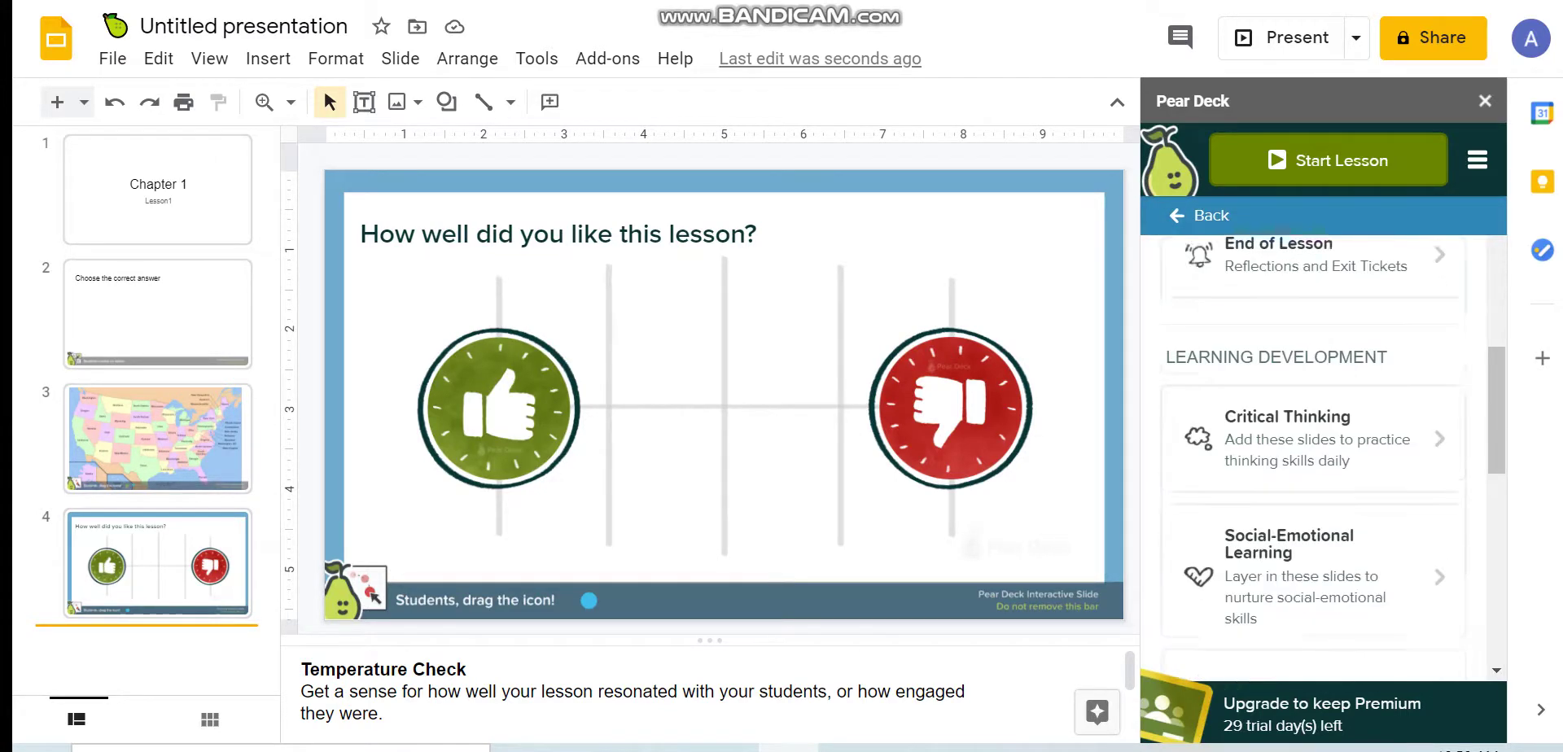
pyautogui.click(1254, 443)
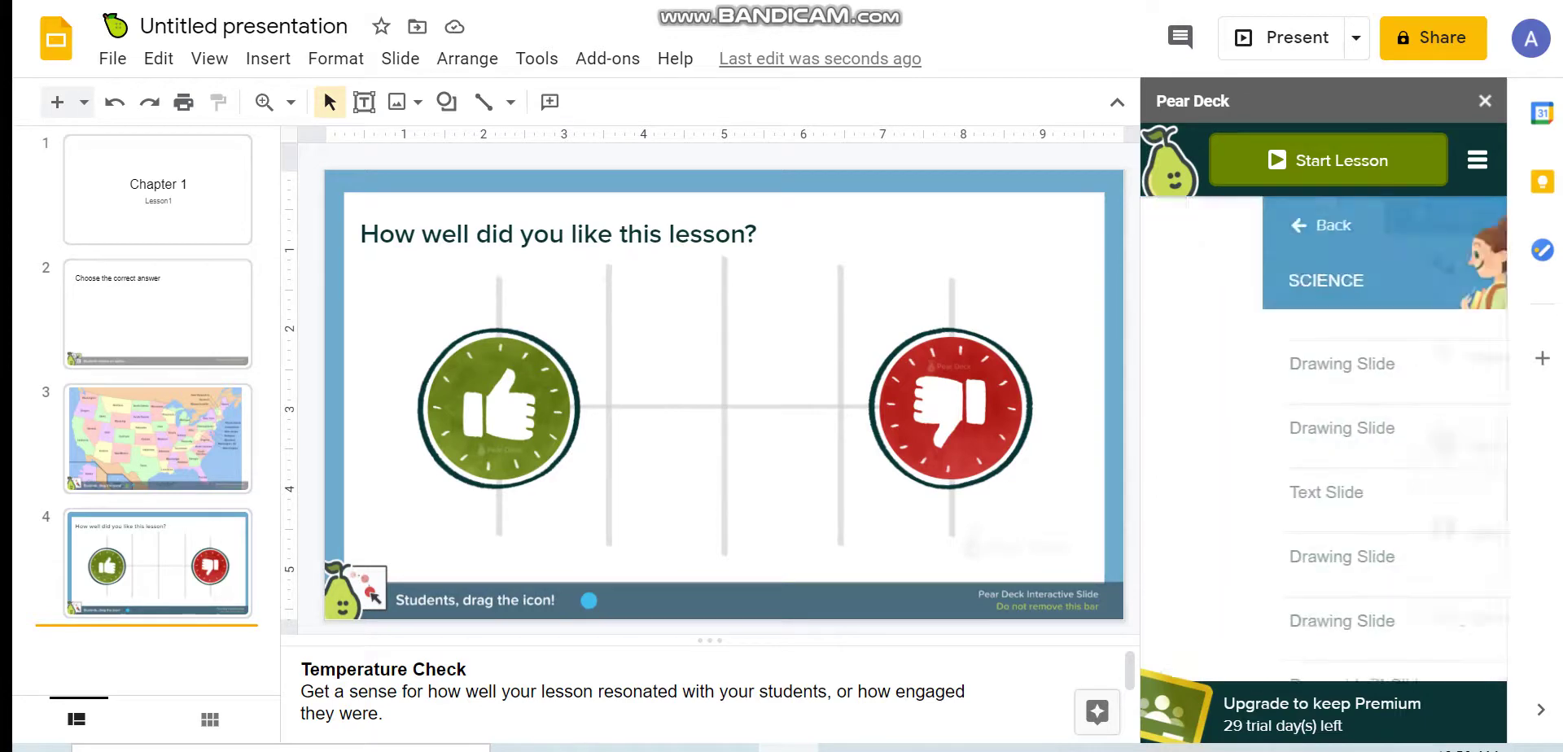
pyautogui.scroll(-6, 1312, 456)
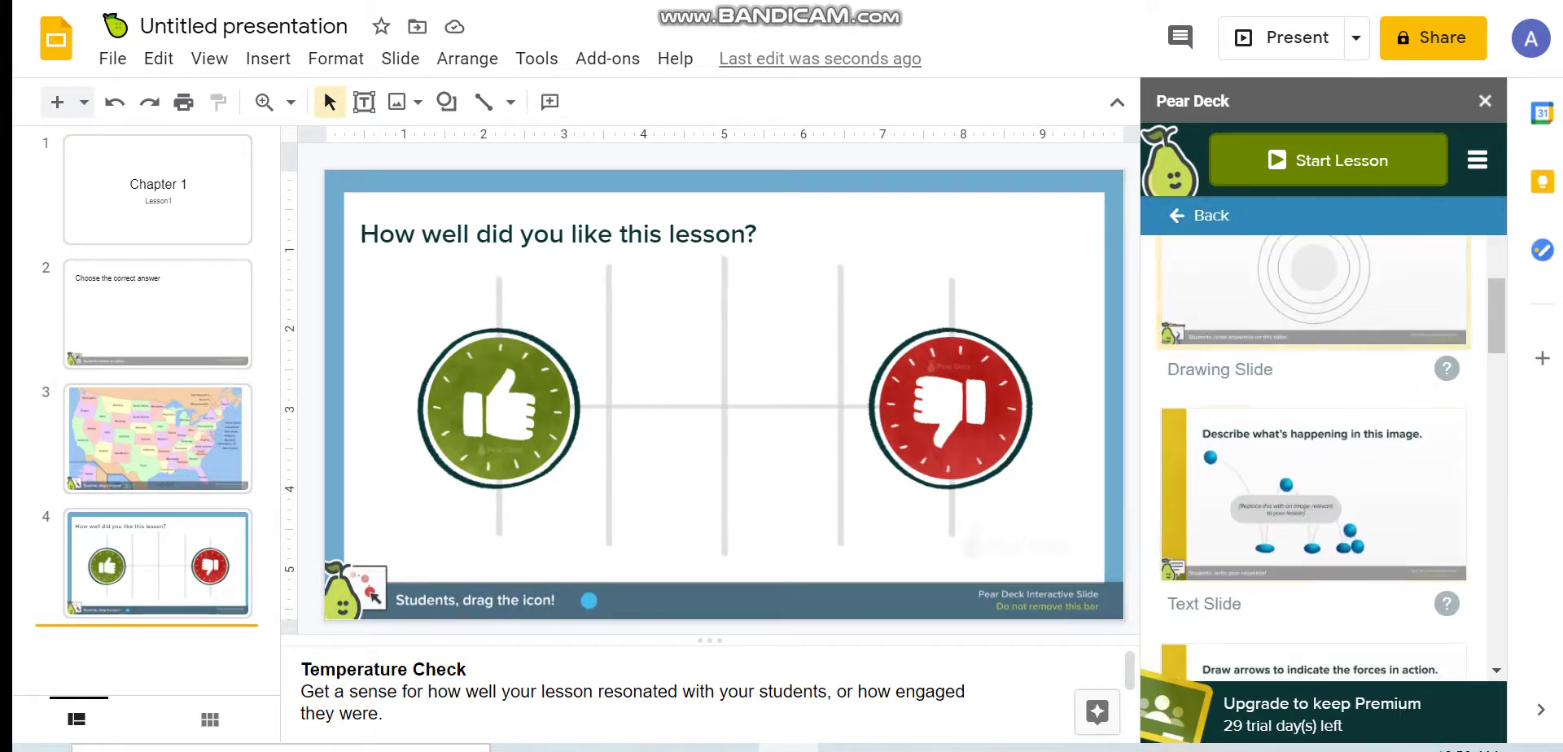
pyautogui.scroll(-6, 1313, 546)
pyautogui.scroll(5, 1313, 546)
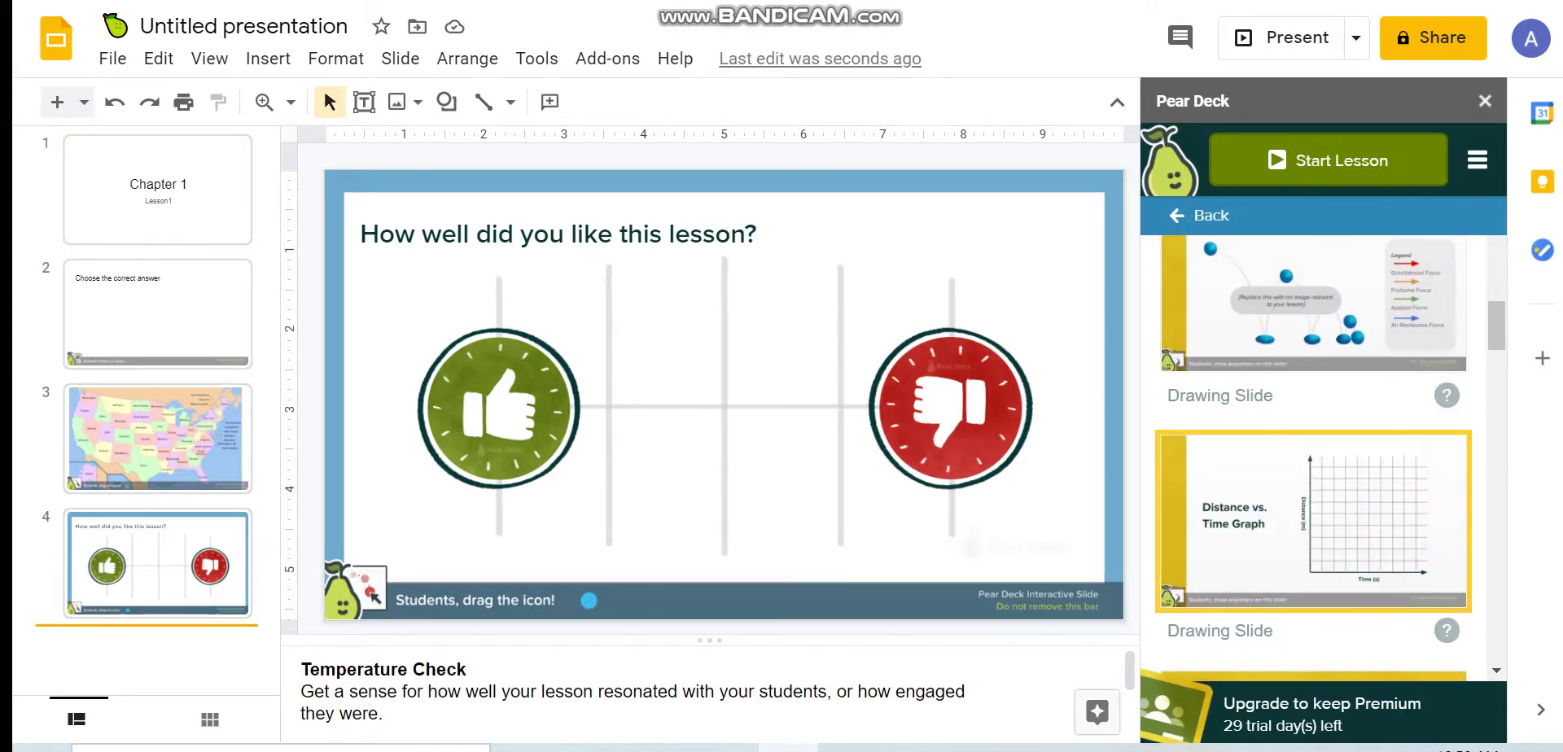
pyautogui.scroll(-10, 1313, 456)
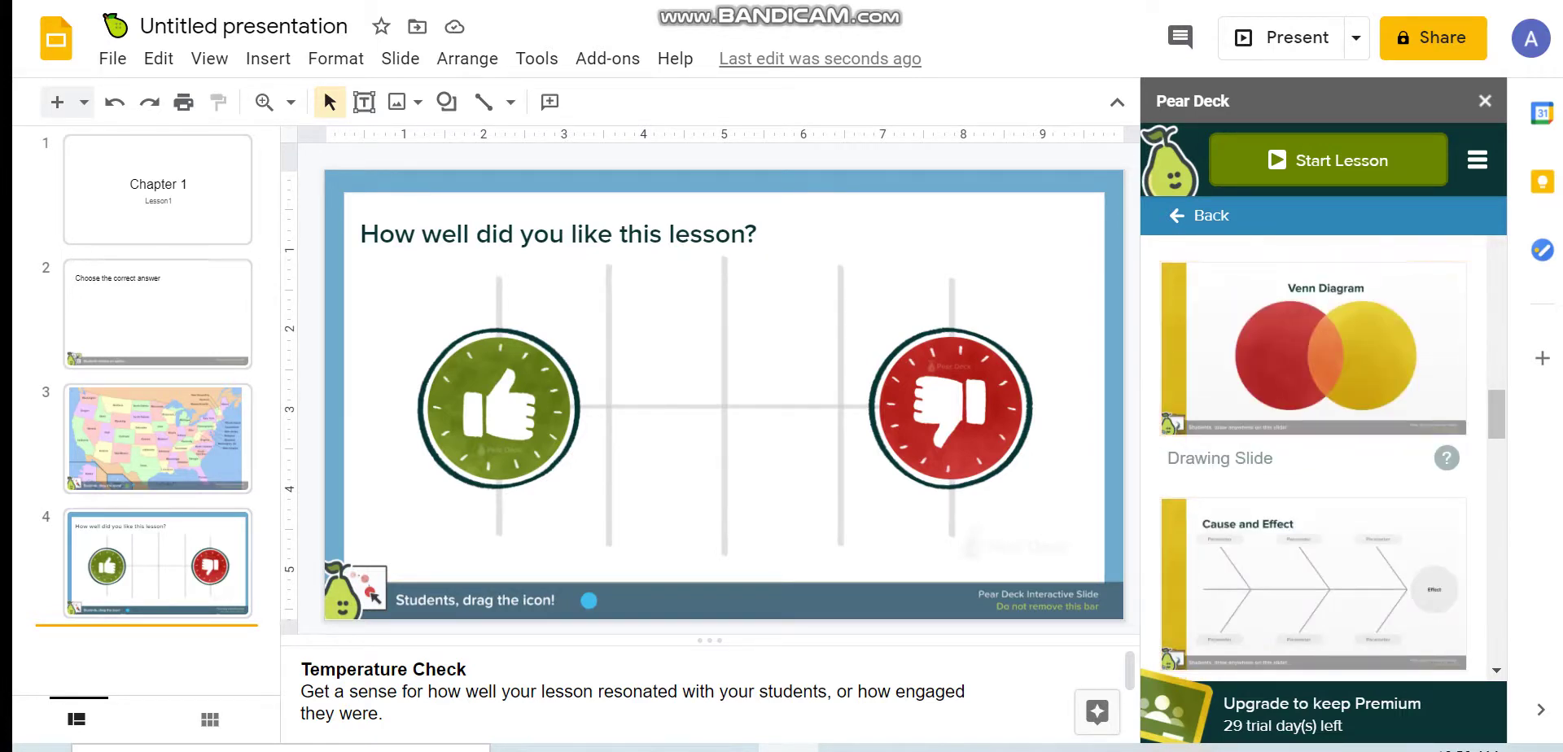
pyautogui.scroll(-8, 1313, 455)
pyautogui.scroll(-12, 1313, 456)
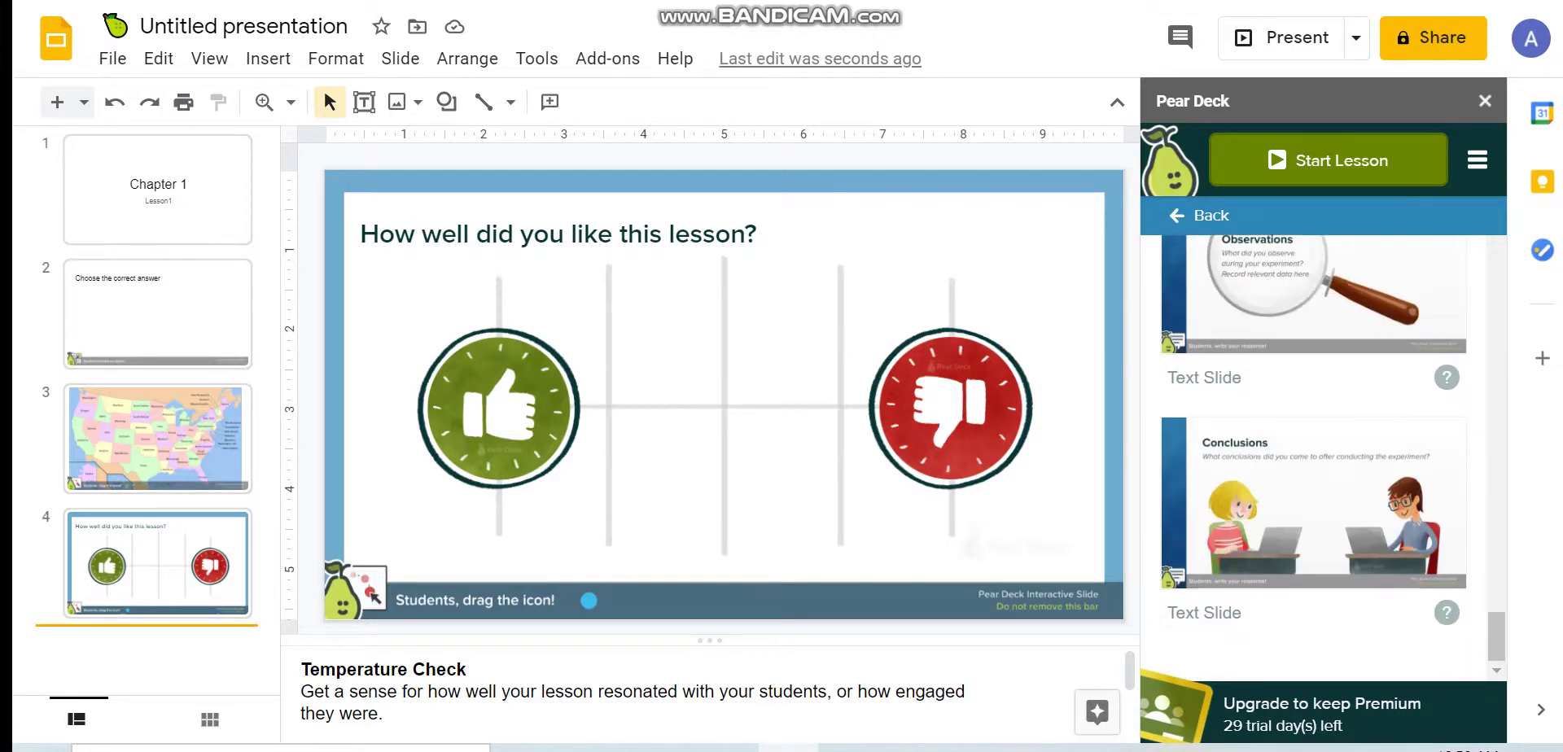
pyautogui.scroll(20, 1313, 456)
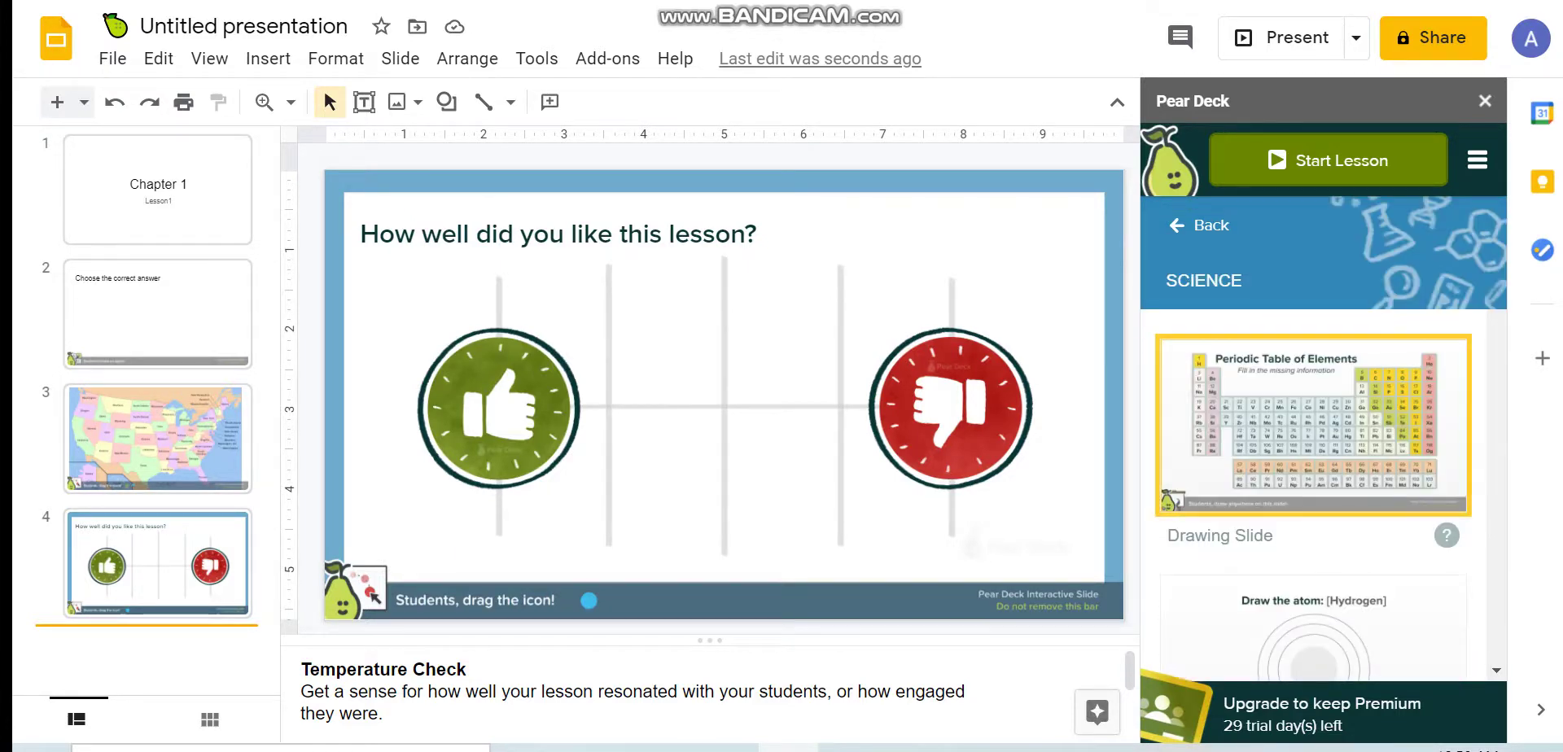
pyautogui.click(1197, 225)
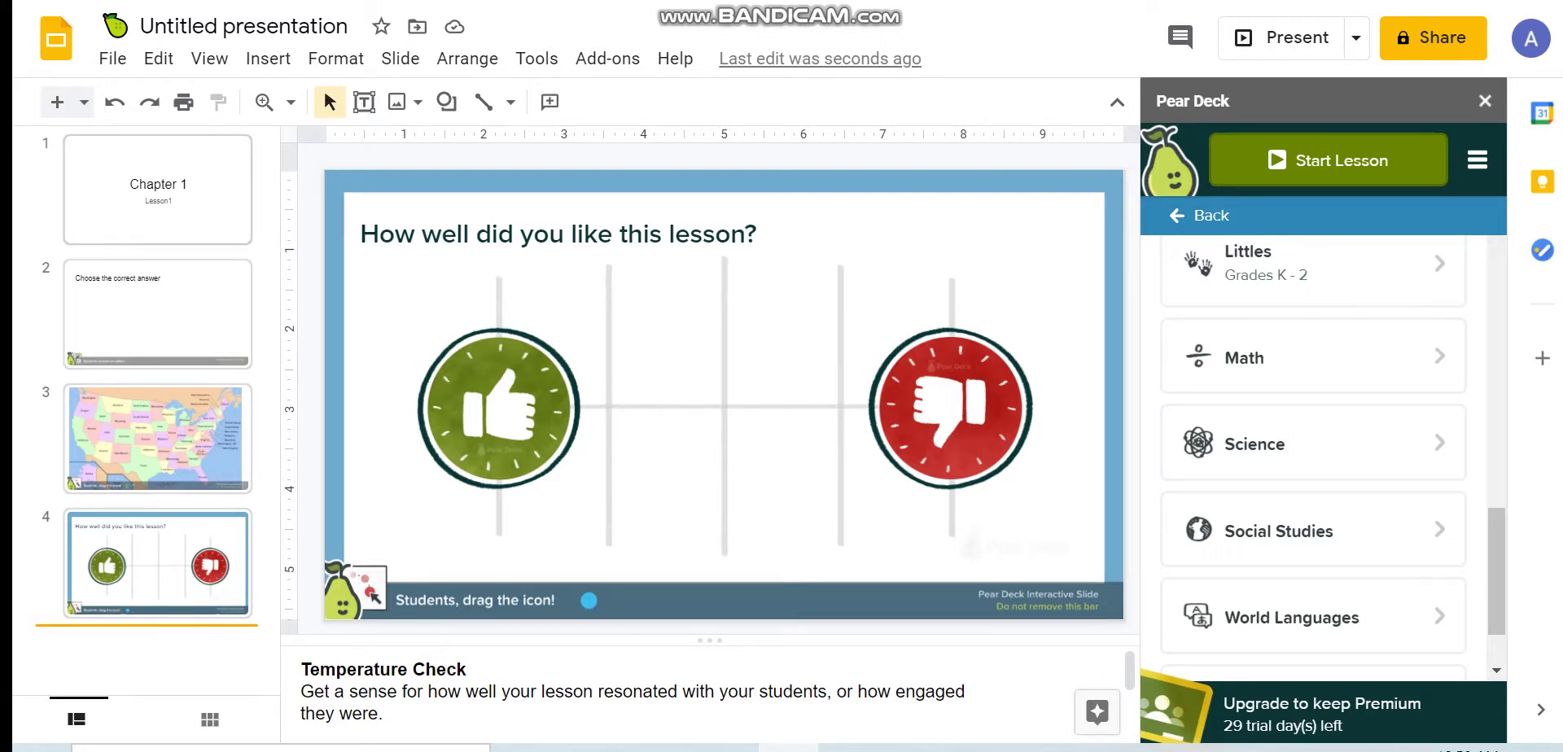
# Start the Pear Deck lesson from the Chapter 1 title slide as an Instructor-Paced Activity.
pyautogui.click(158, 189)
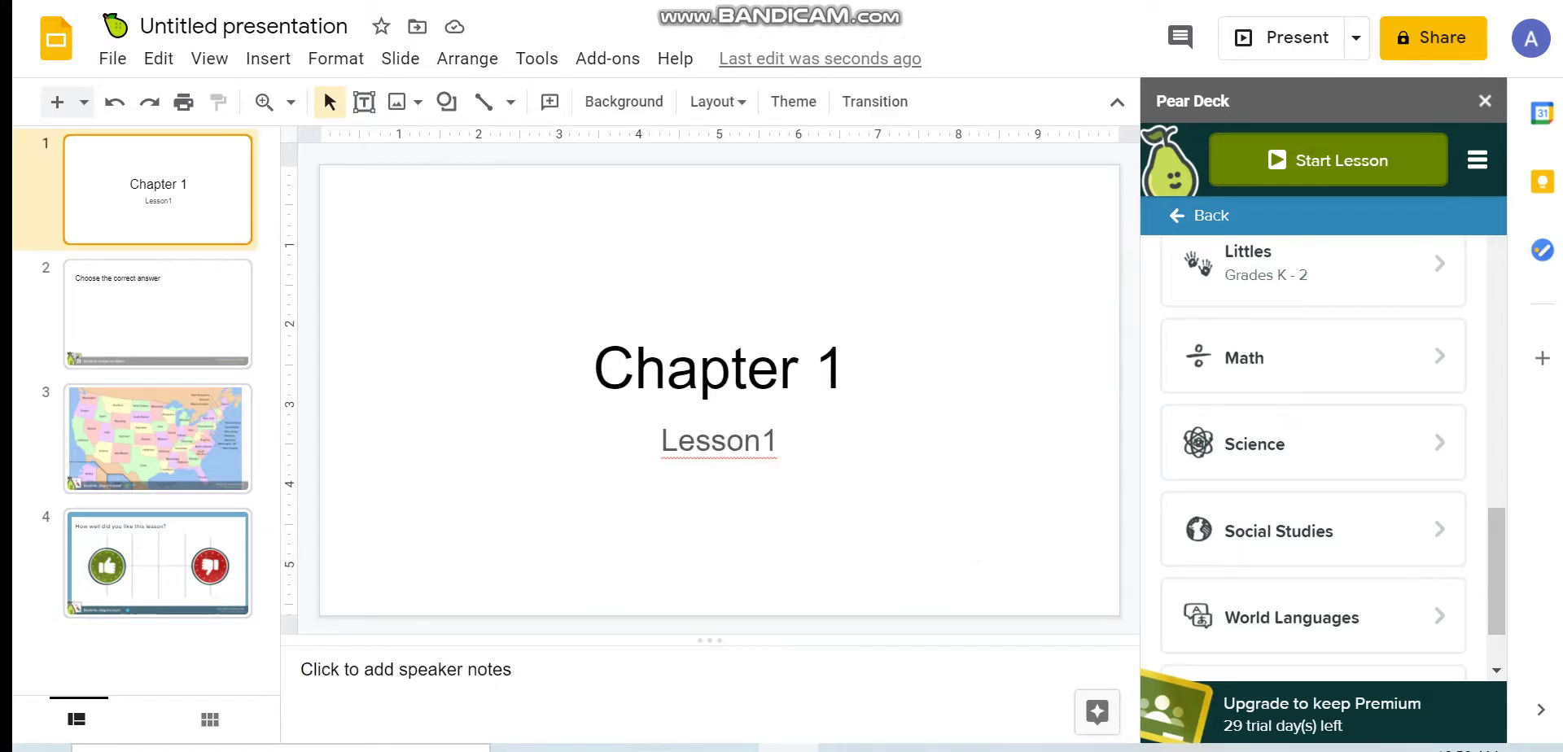
pyautogui.click(1328, 160)
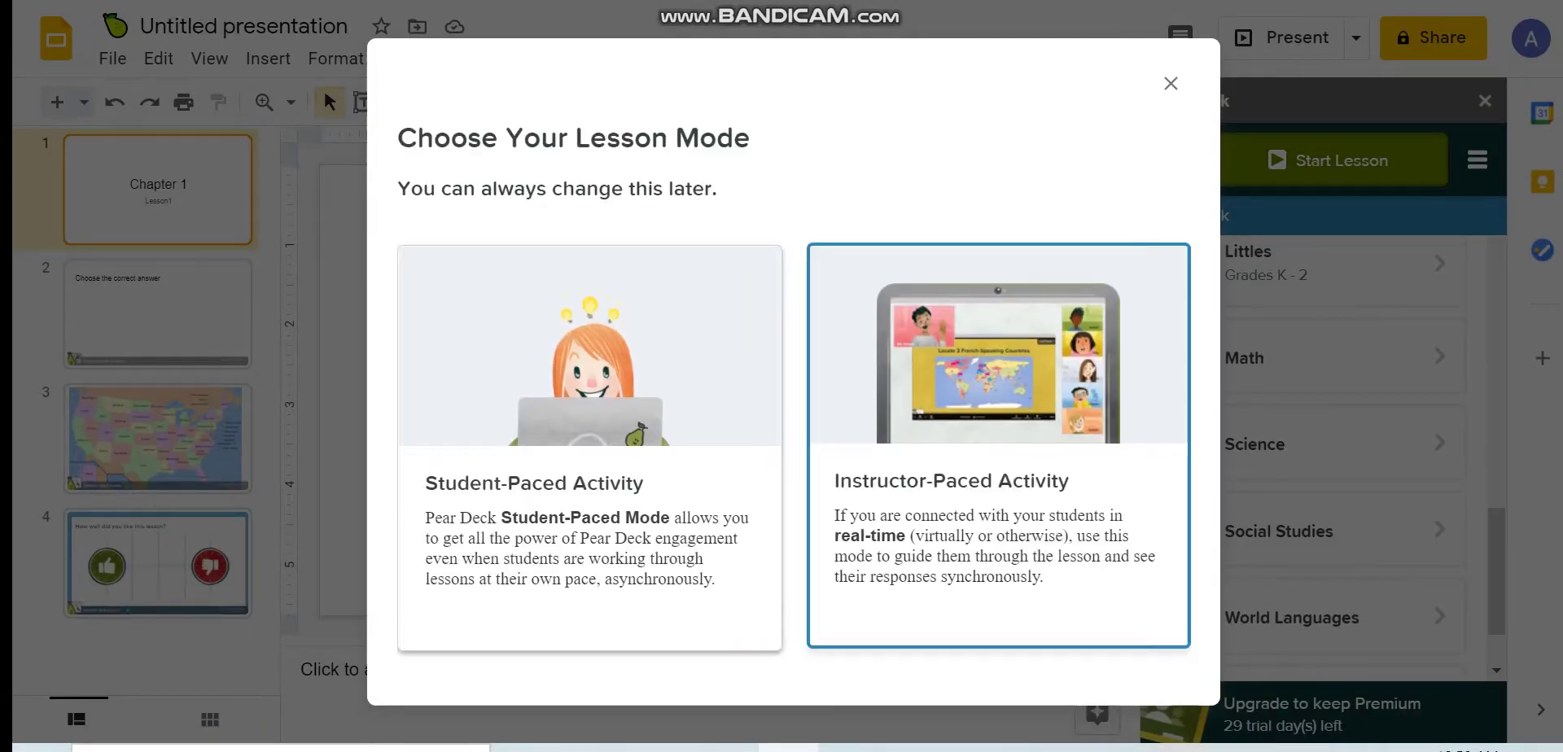
pyautogui.click(998, 446)
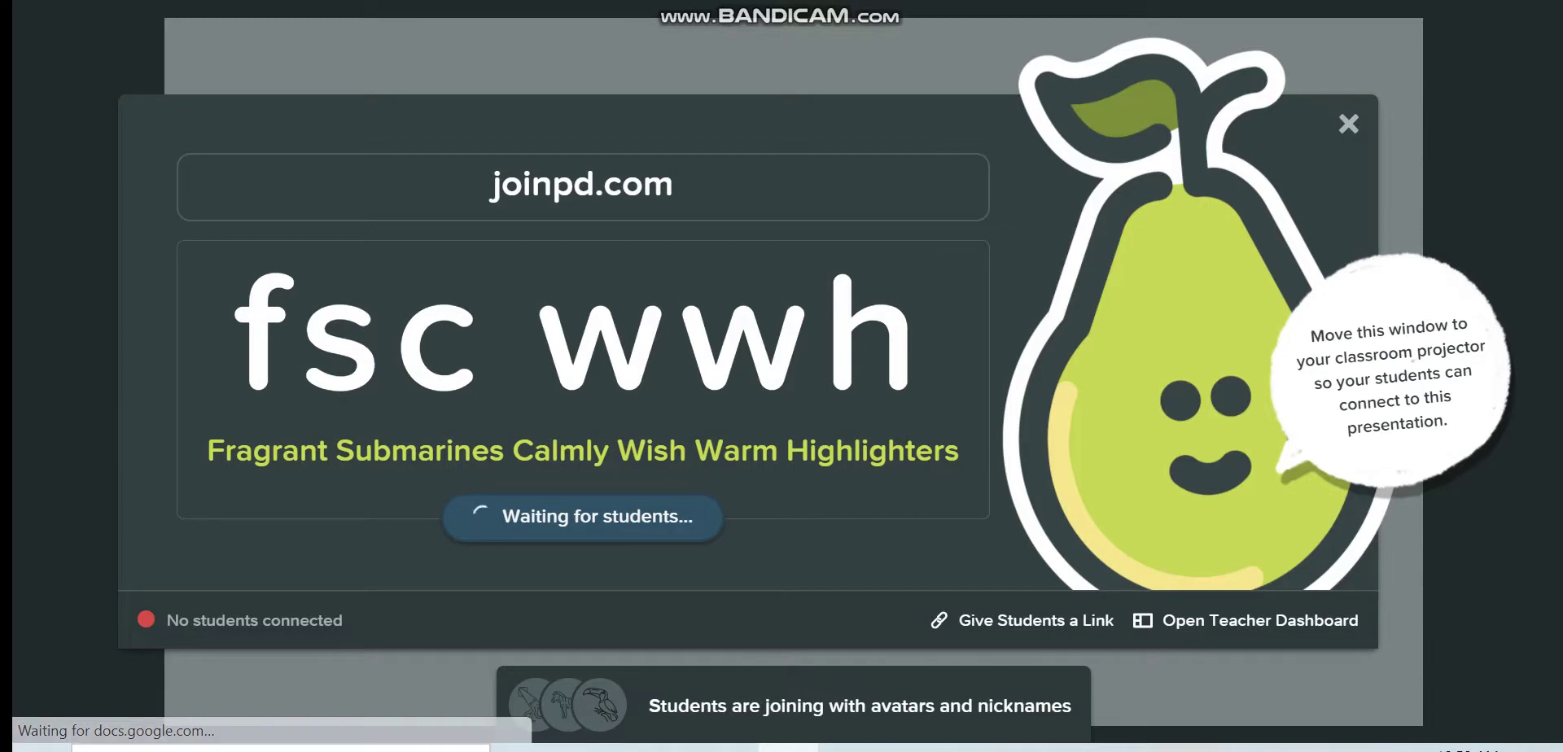
# Get the student join link and open it in a new browser tab to join the lesson as a student.
pyautogui.click(1036, 620)
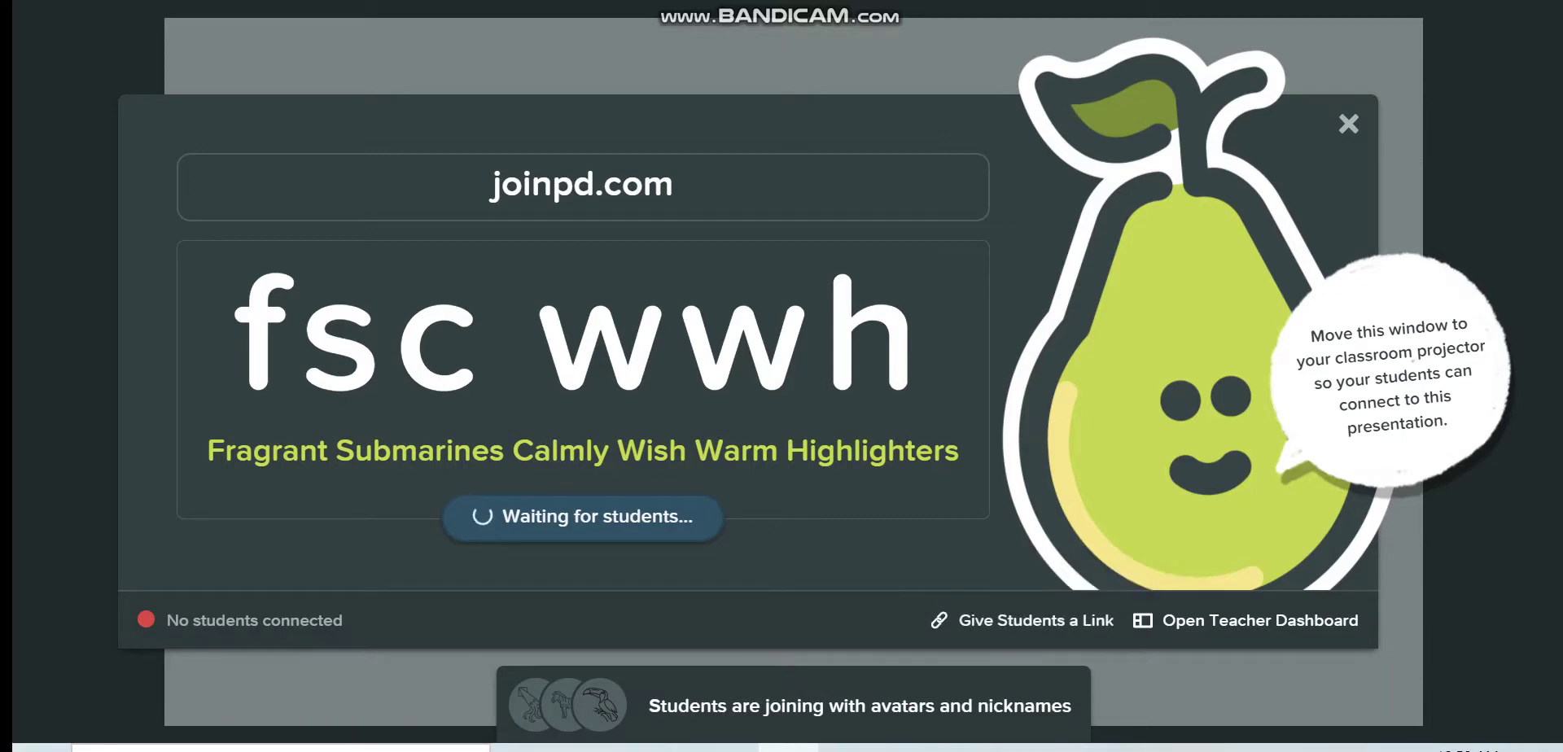
pyautogui.hotkey('ctrl', 't')
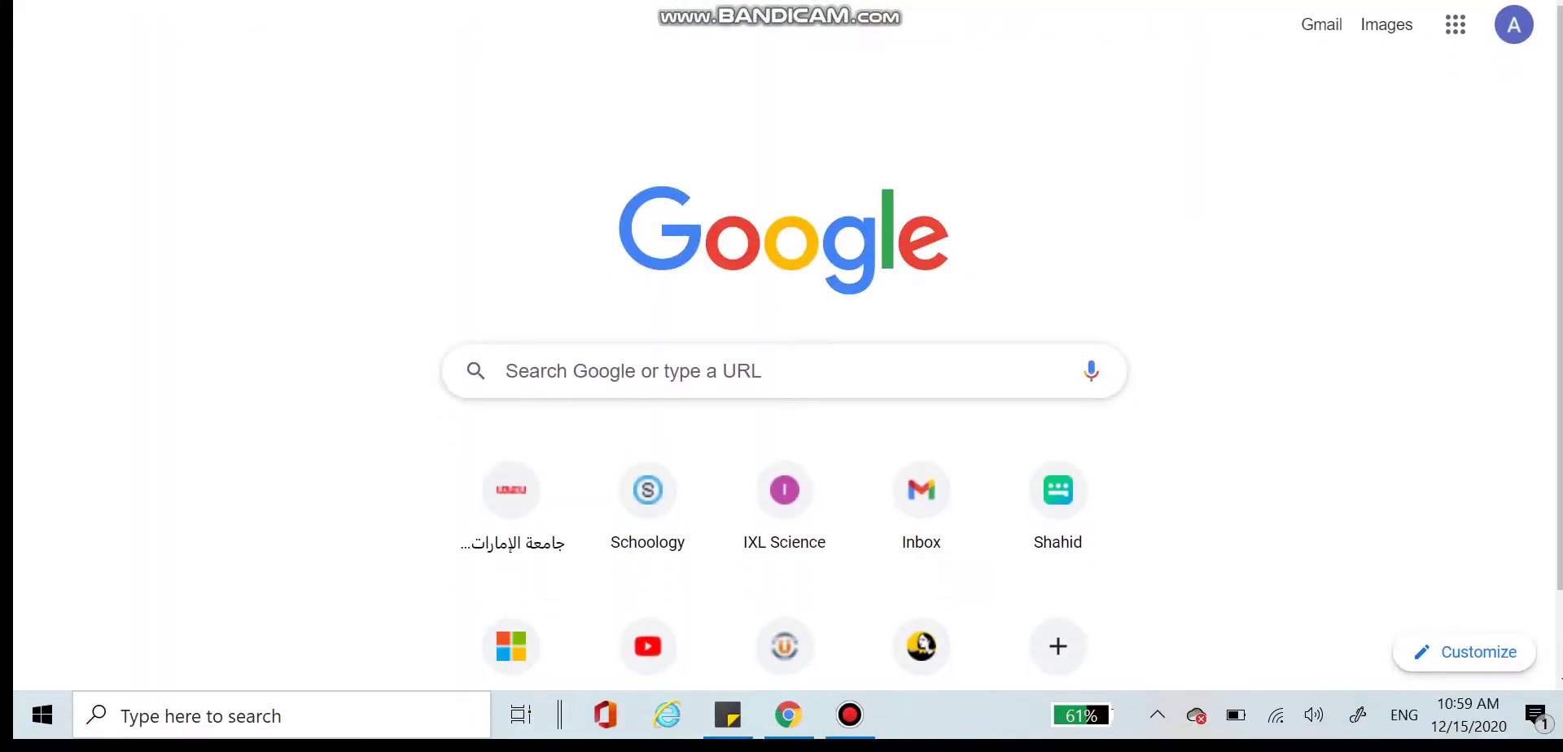
pyautogui.click(488, 1)
pyautogui.hotkey('ctrl', 'v')
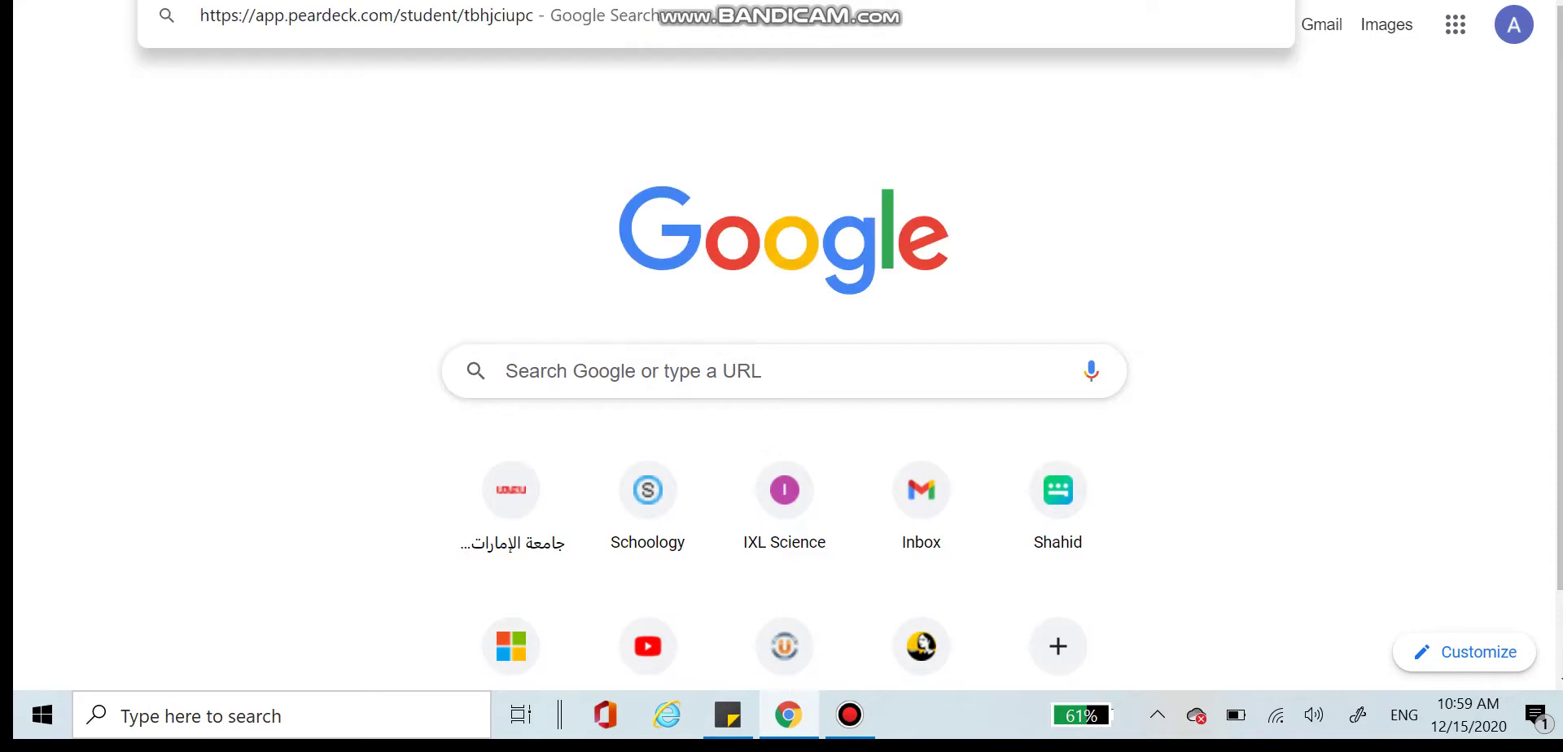
pyautogui.press('Return')
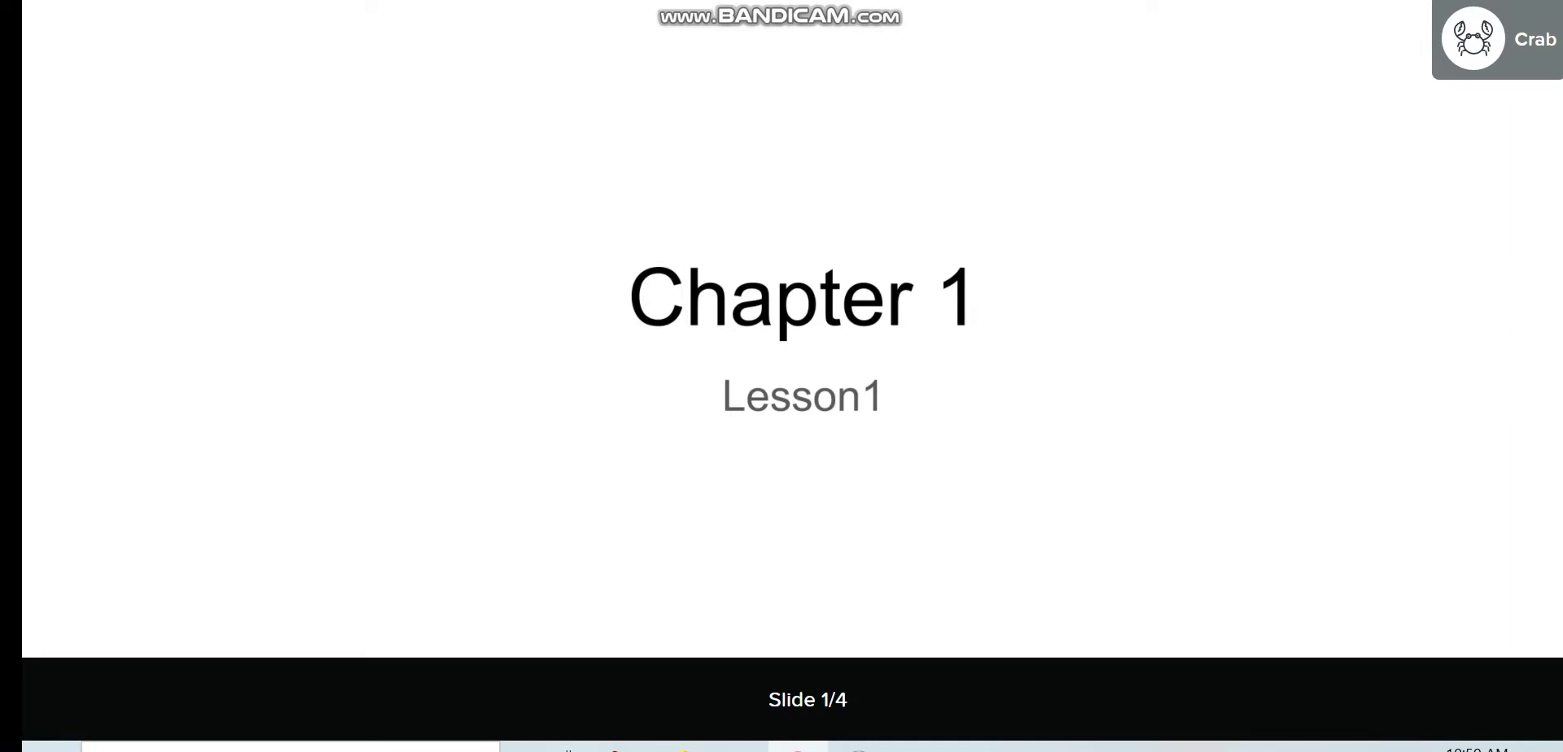
# Start the class from the presenter view and advance to the "Choose the correct answer" slide.
pyautogui.click(667, 1)
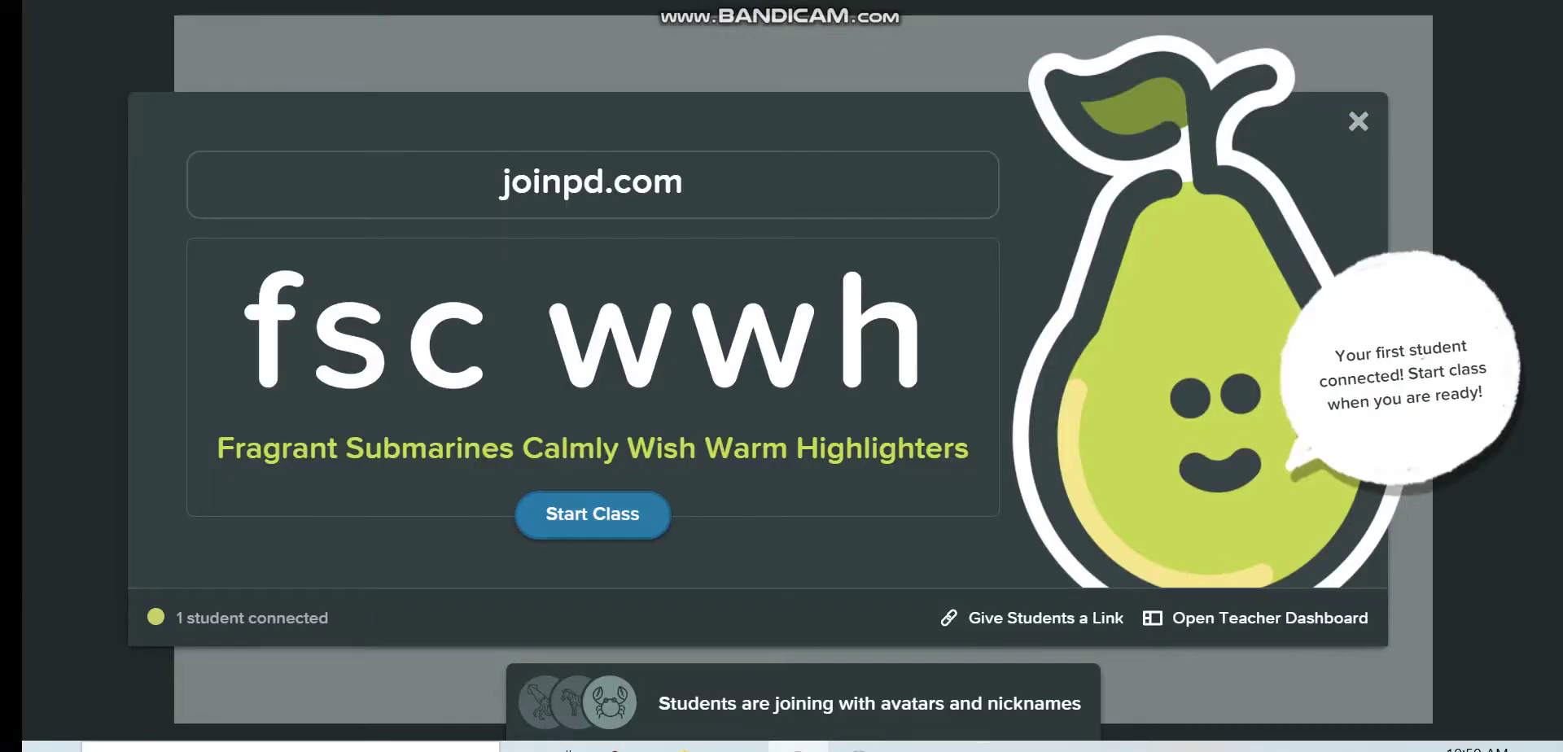
pyautogui.click(592, 515)
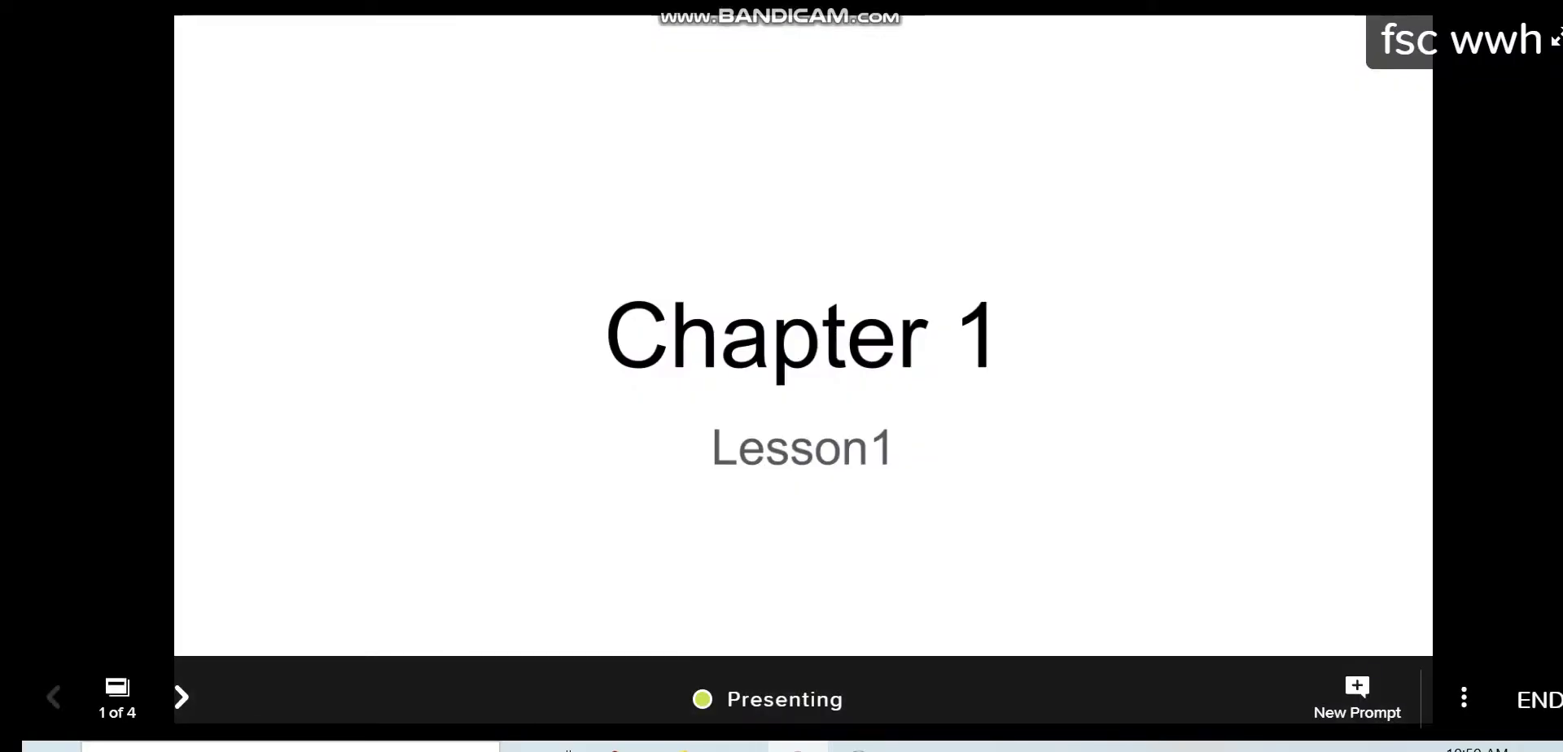
pyautogui.click(182, 697)
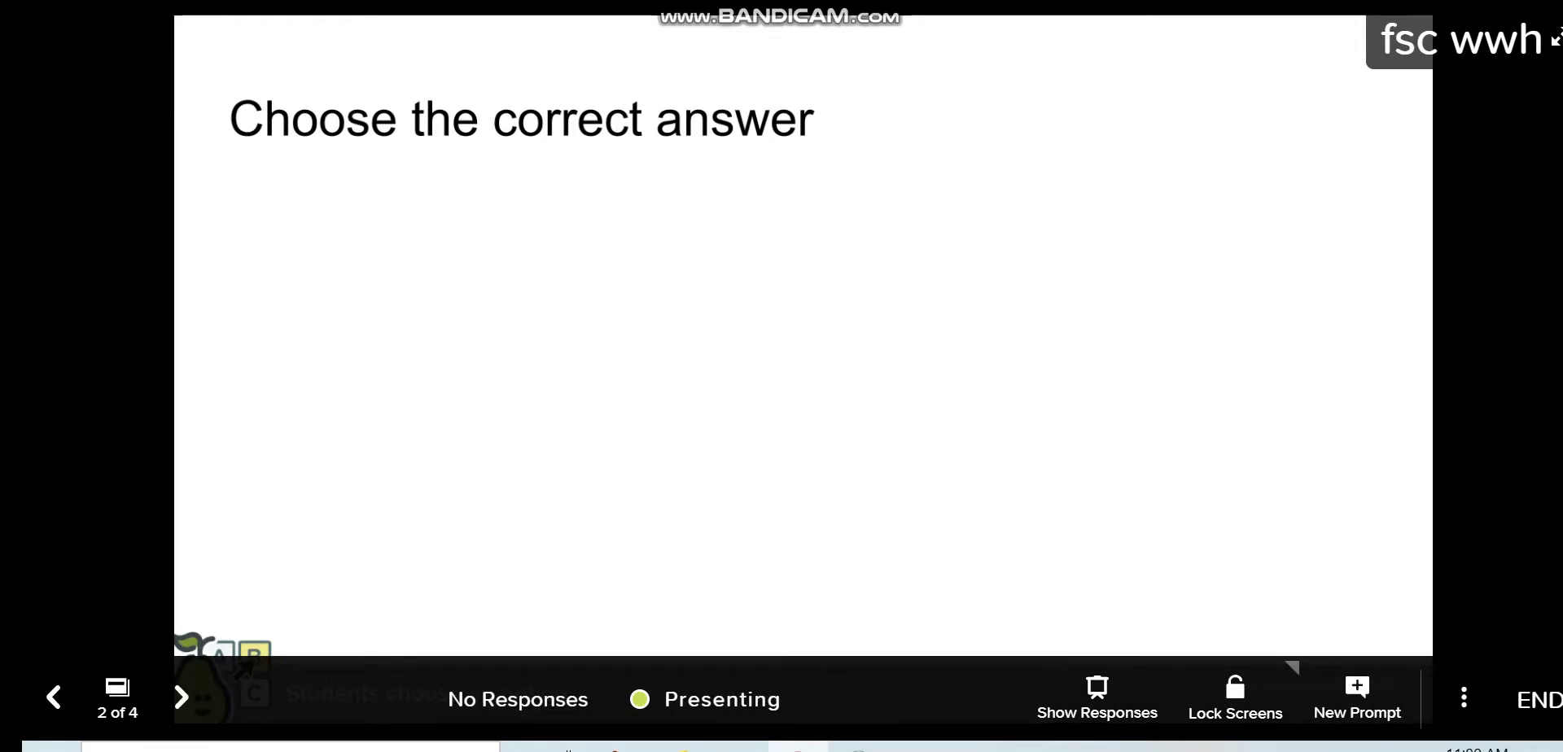
# Answer the multiple-choice question with Option C in the student view, and show the responses in the presenter view.
pyautogui.hotkey('ctrl', 'Tab')
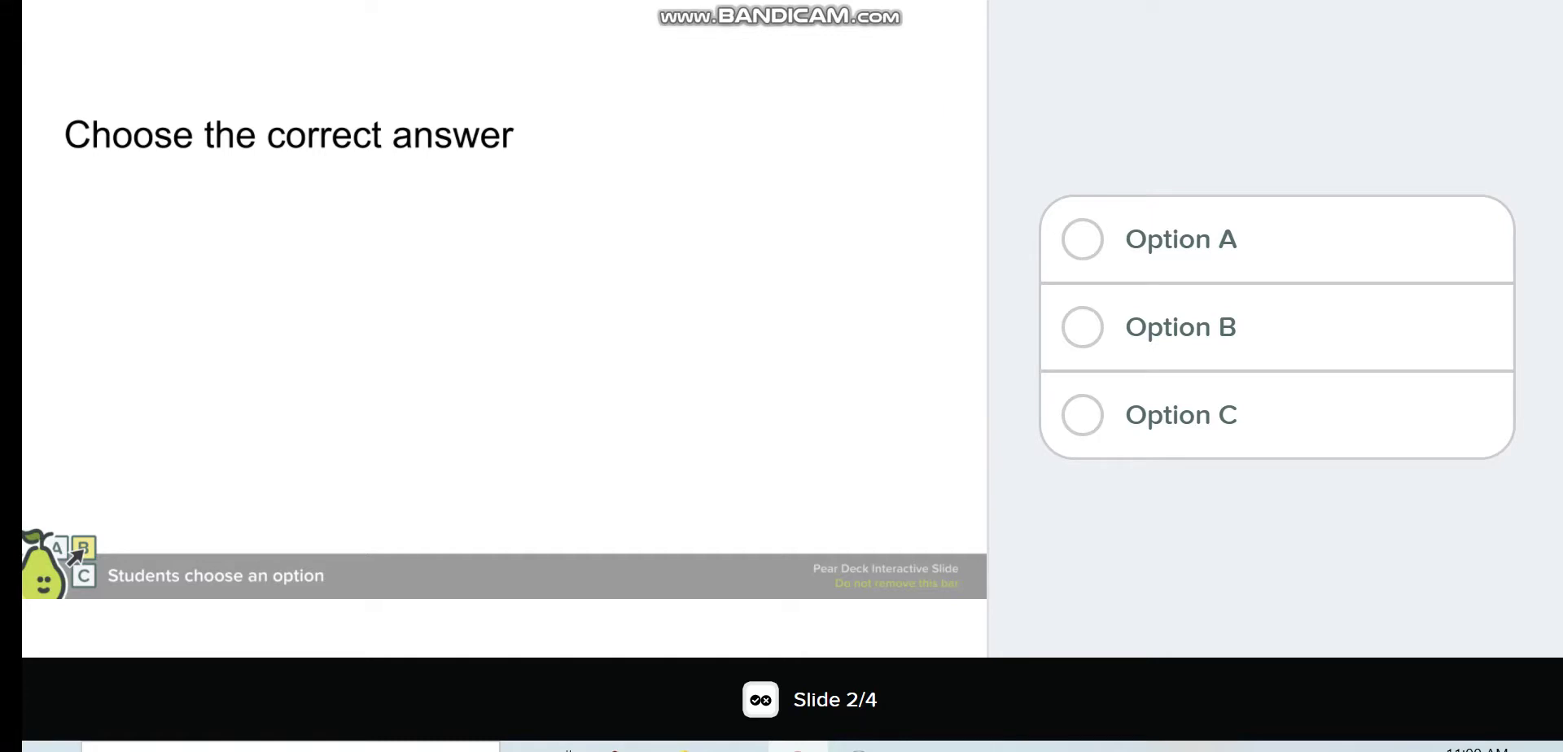
pyautogui.click(1083, 415)
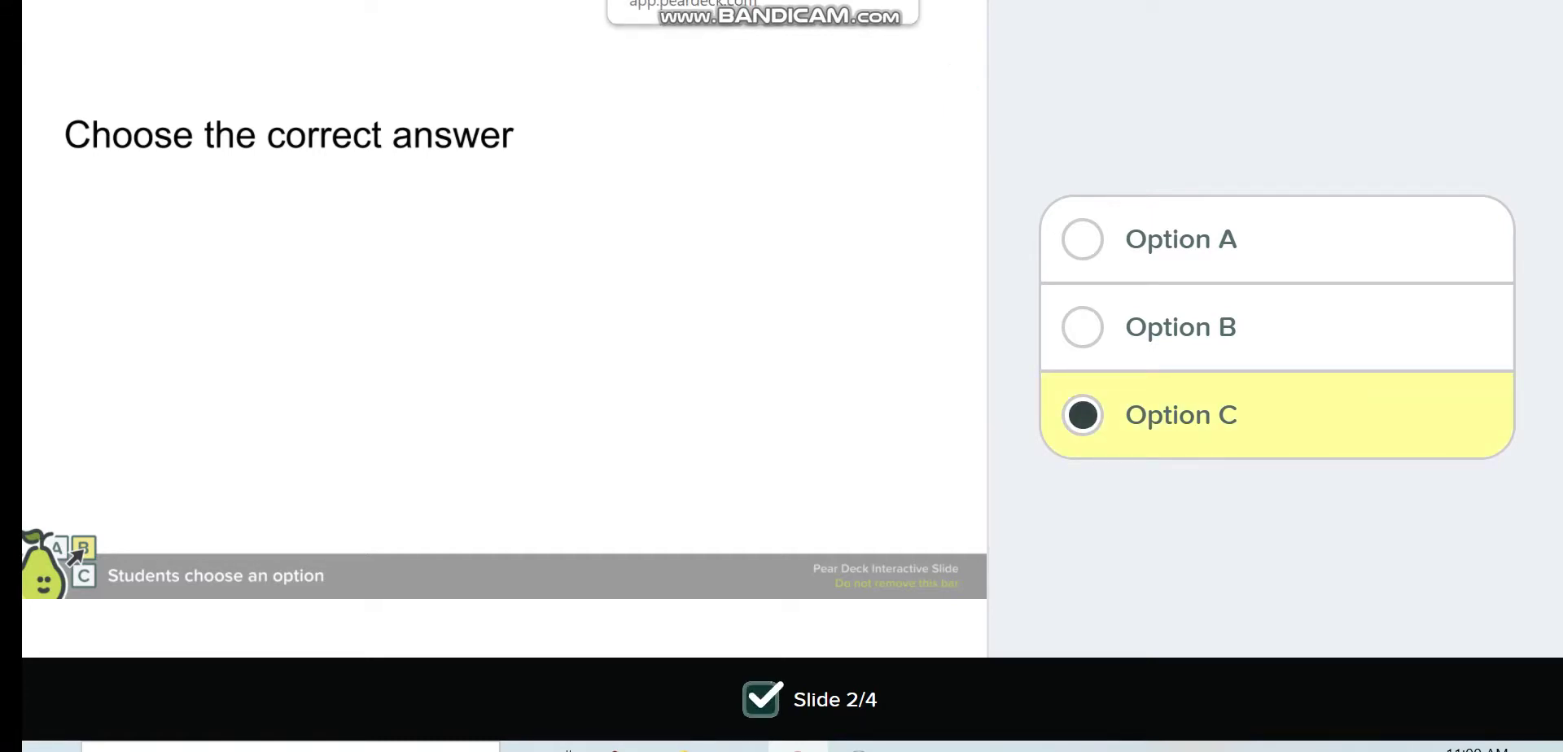
pyautogui.hotkey('alt', 'Tab')
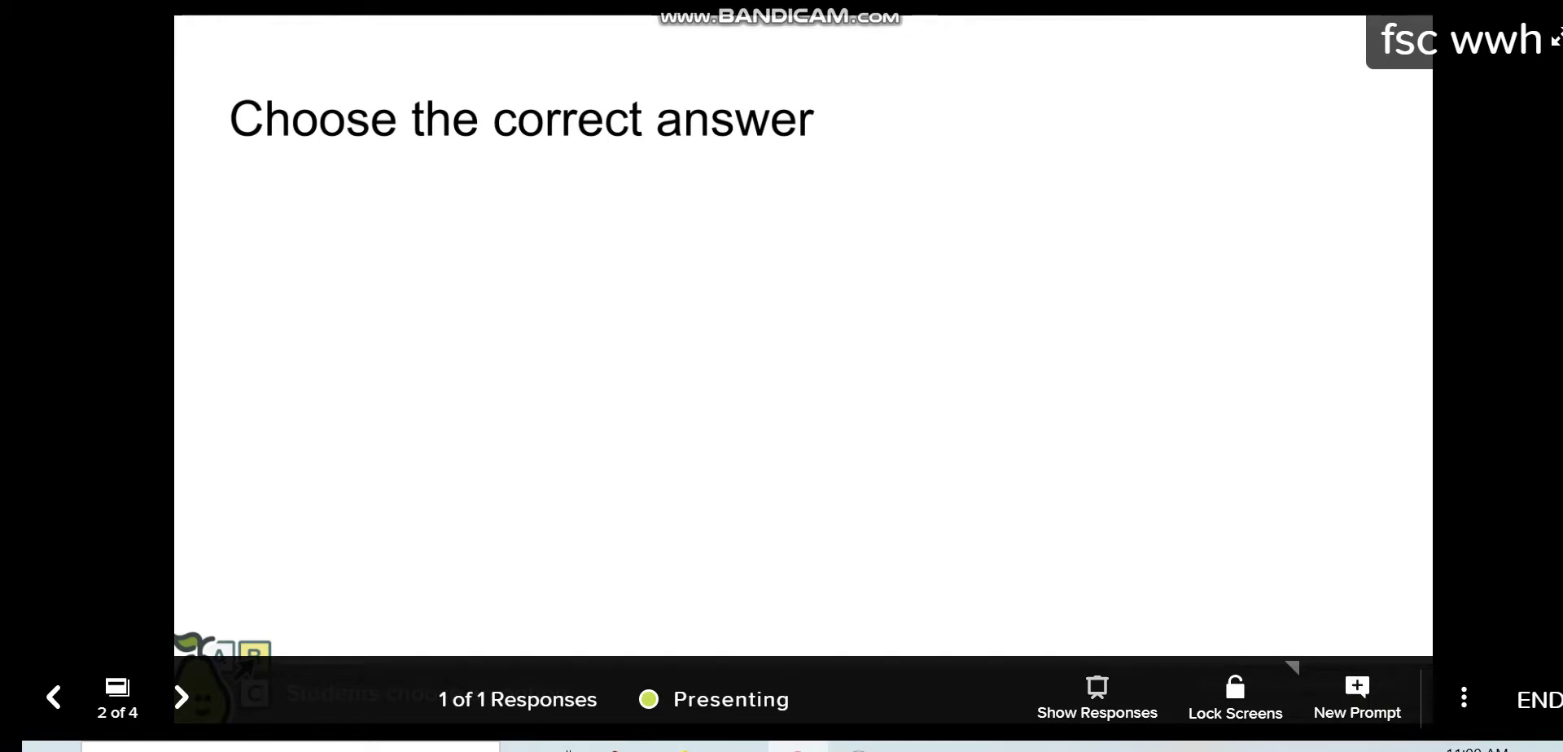
pyautogui.click(1098, 697)
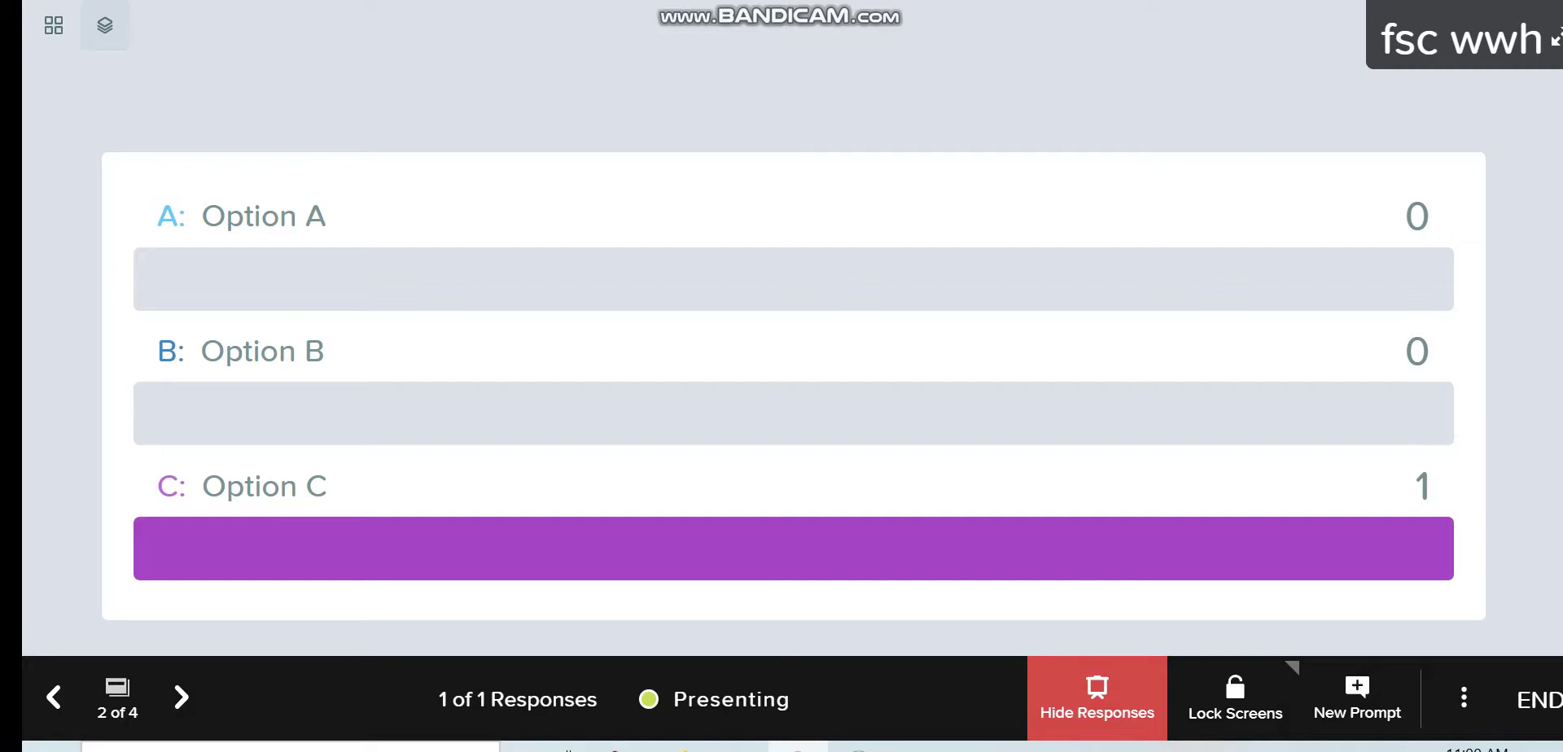
# Advance the lesson to the map slide, and place the green flag on California and the blue flag on Texas in the student view.
pyautogui.click(182, 698)
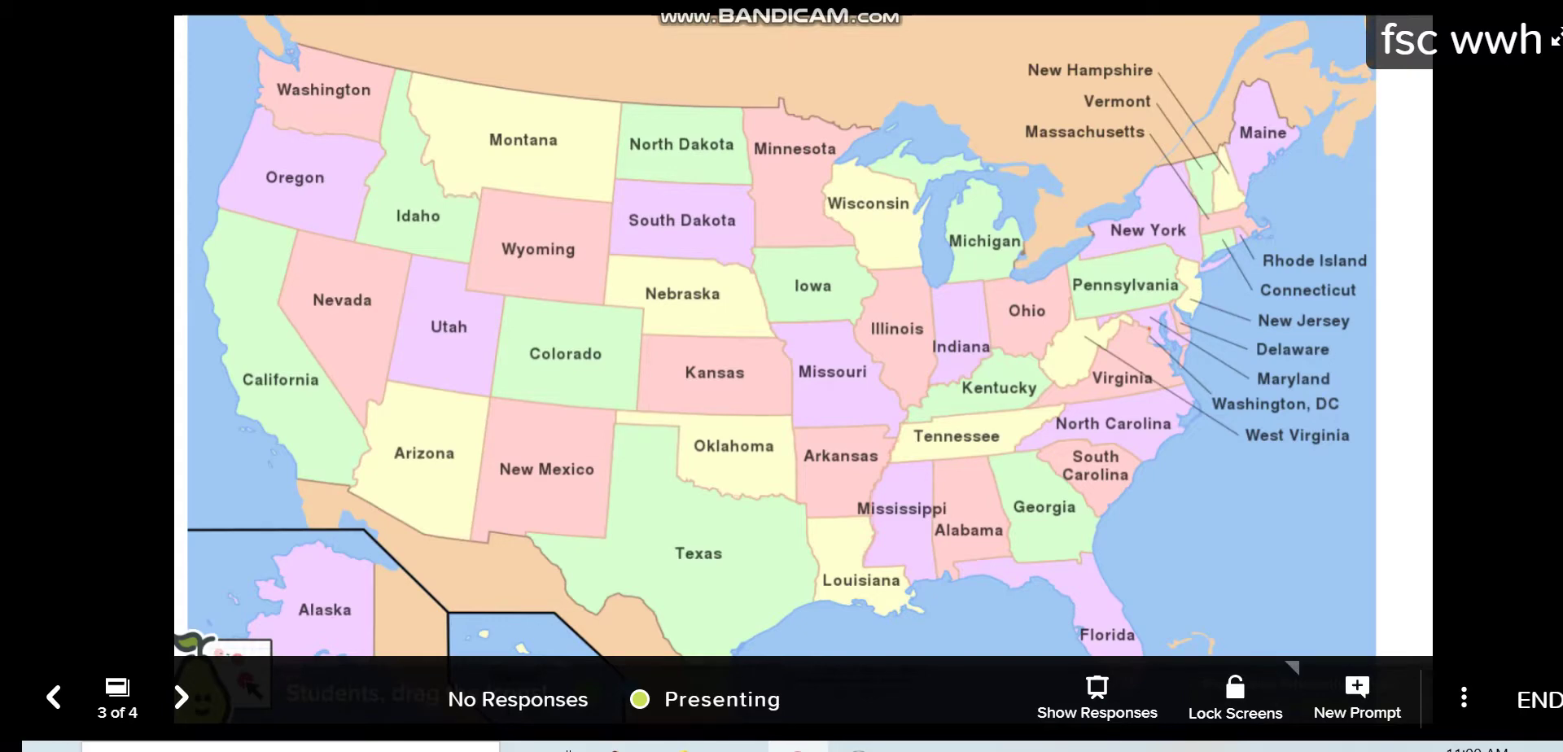
pyautogui.click(993, 1)
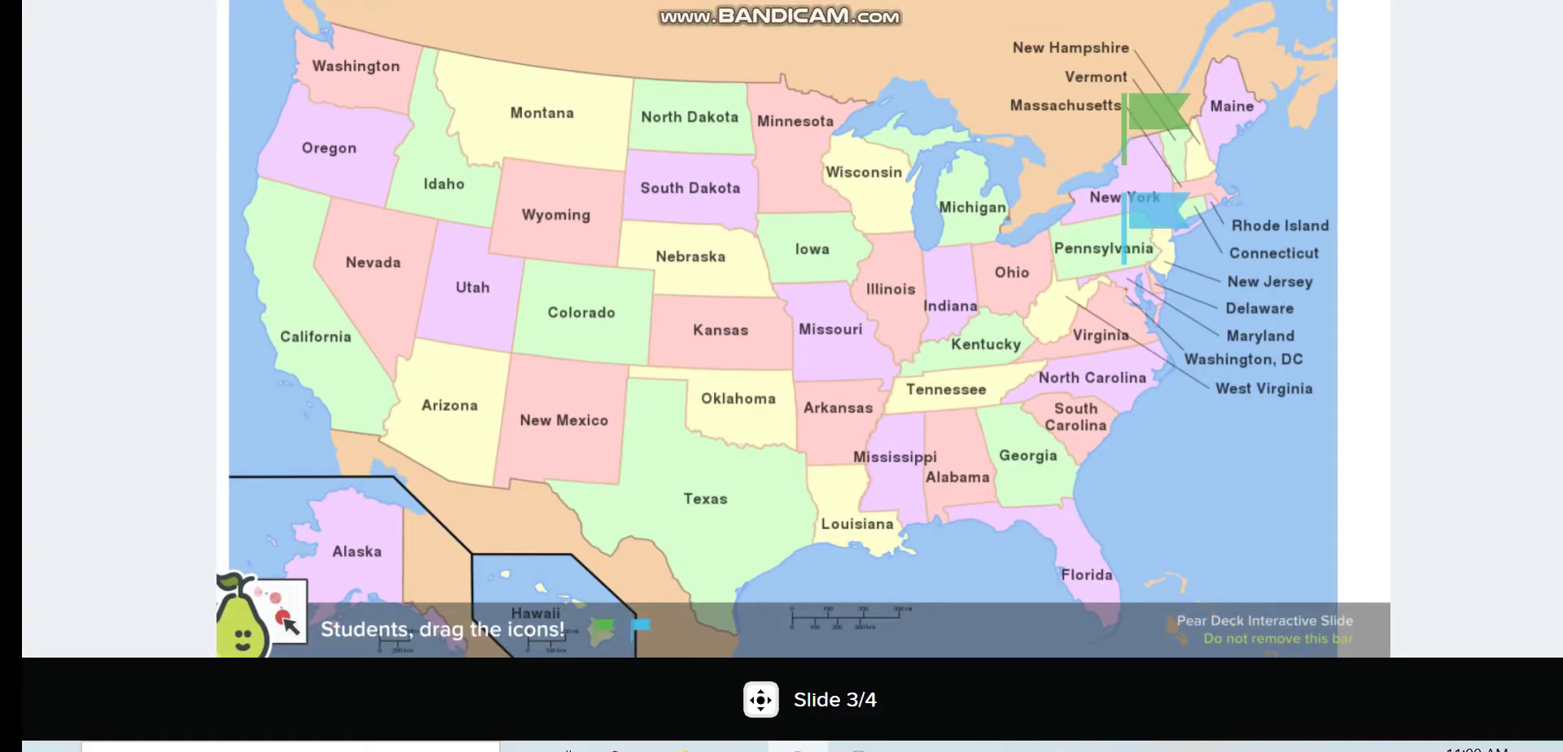
pyautogui.moveTo(1154, 114); pyautogui.dragTo(328, 300)
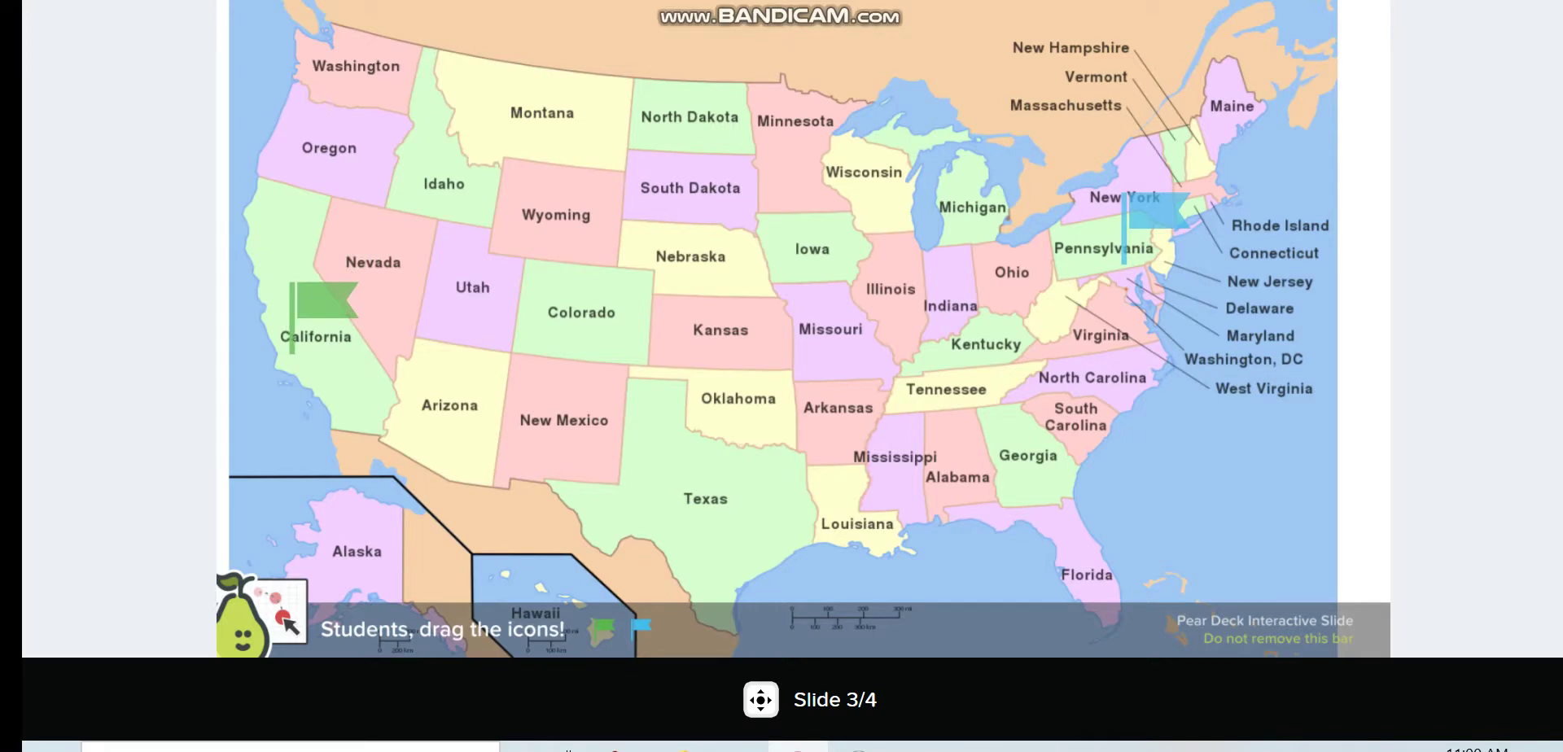
pyautogui.moveTo(1156, 210); pyautogui.dragTo(715, 464)
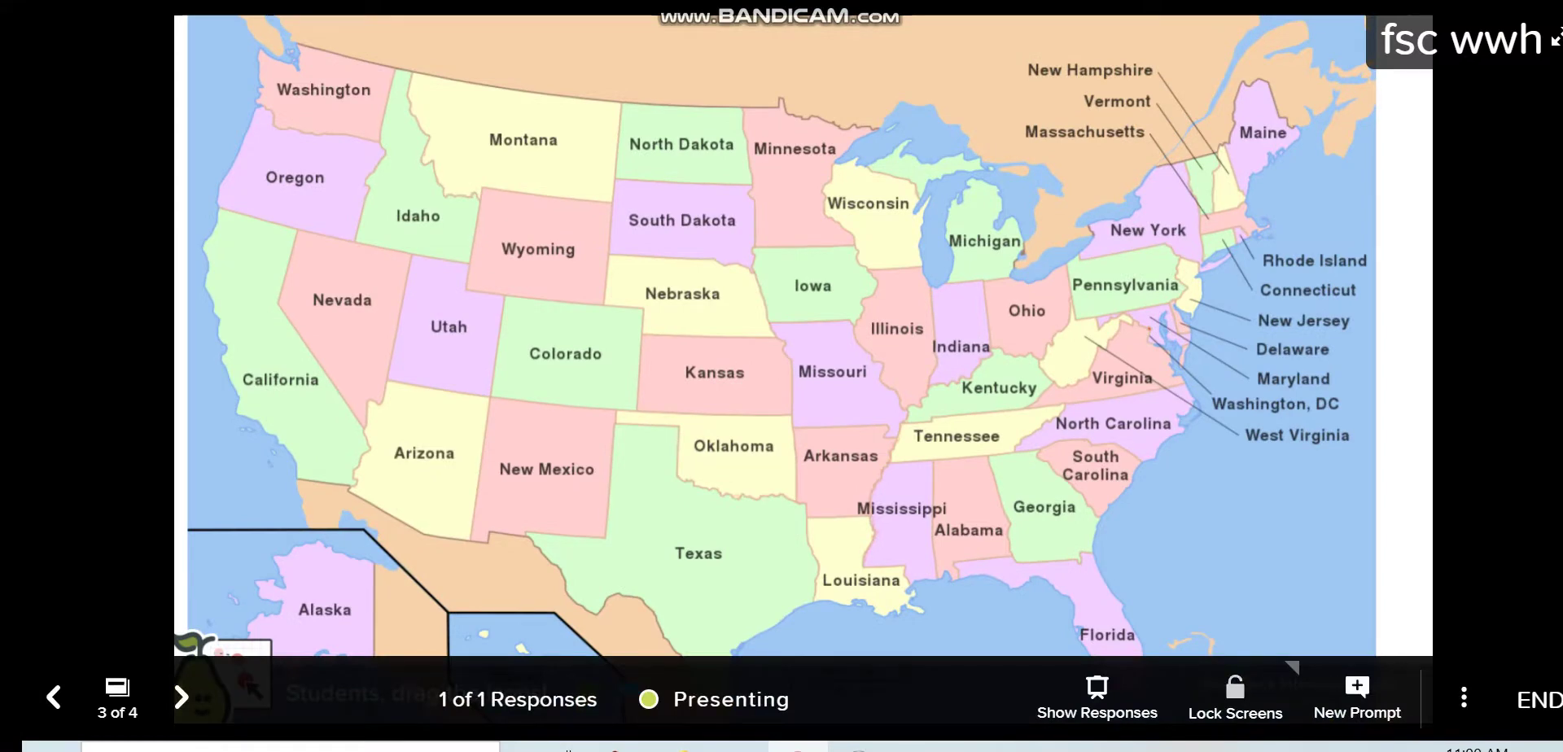
# Show the map slide's responses in the presenter view and compare them with the student view.
pyautogui.click(1097, 696)
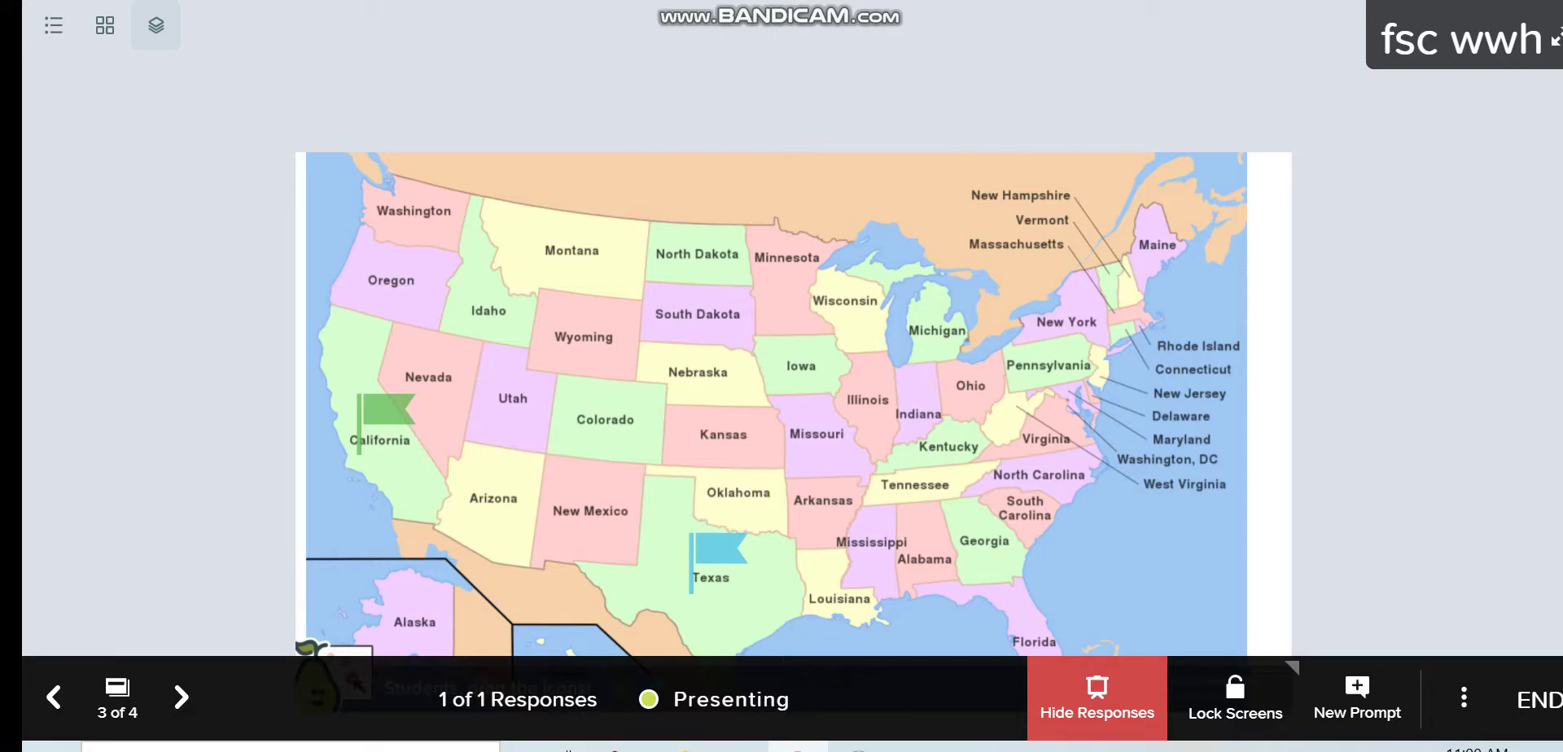
pyautogui.hotkey('ctrl', 'Tab')
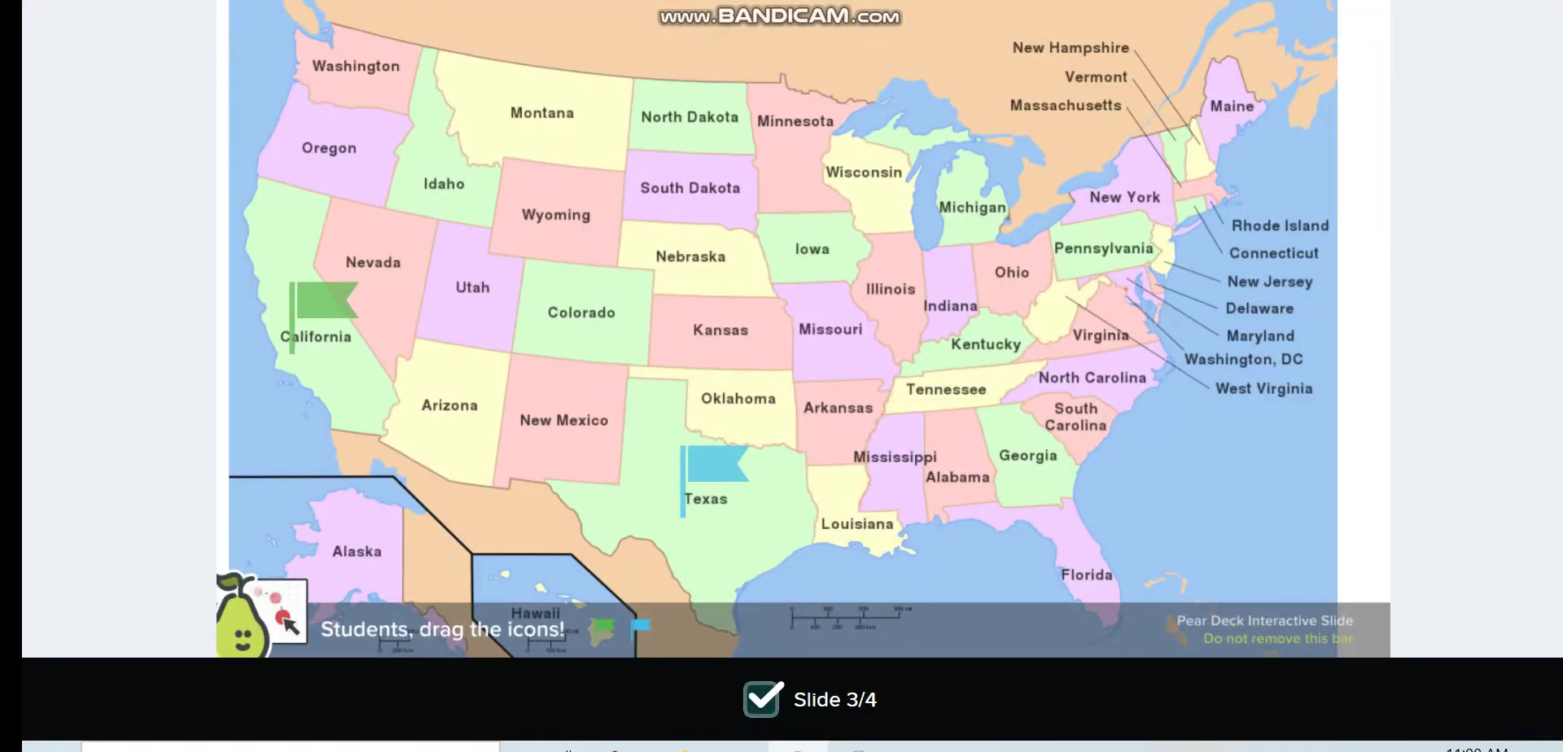
pyautogui.hotkey('ctrl', 'shift', 'Tab')
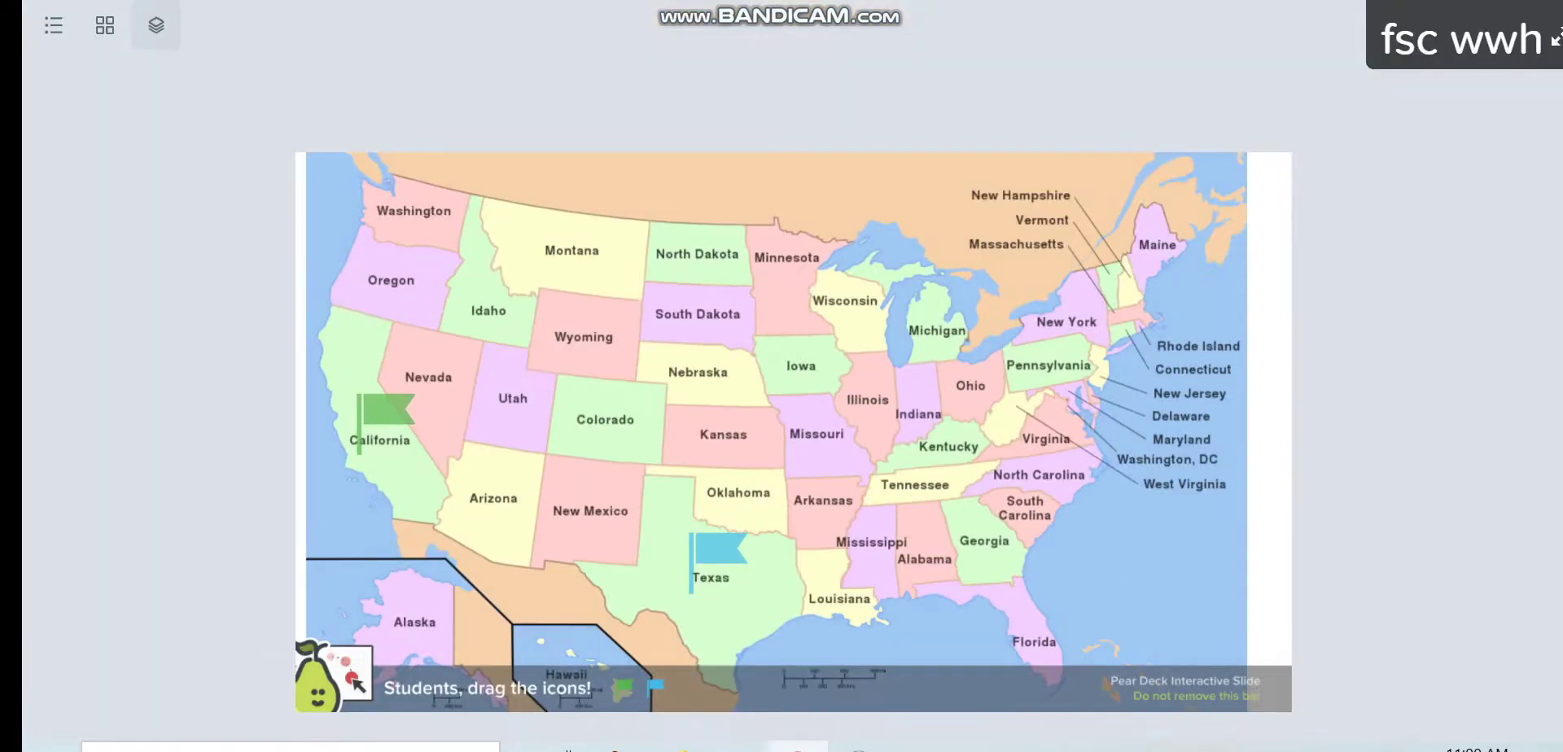
# Place the blue dot on the thumbs-up of the final "How well did you like this lesson?" slide as a student, and show the presenter view's responses.
pyautogui.press('Right')
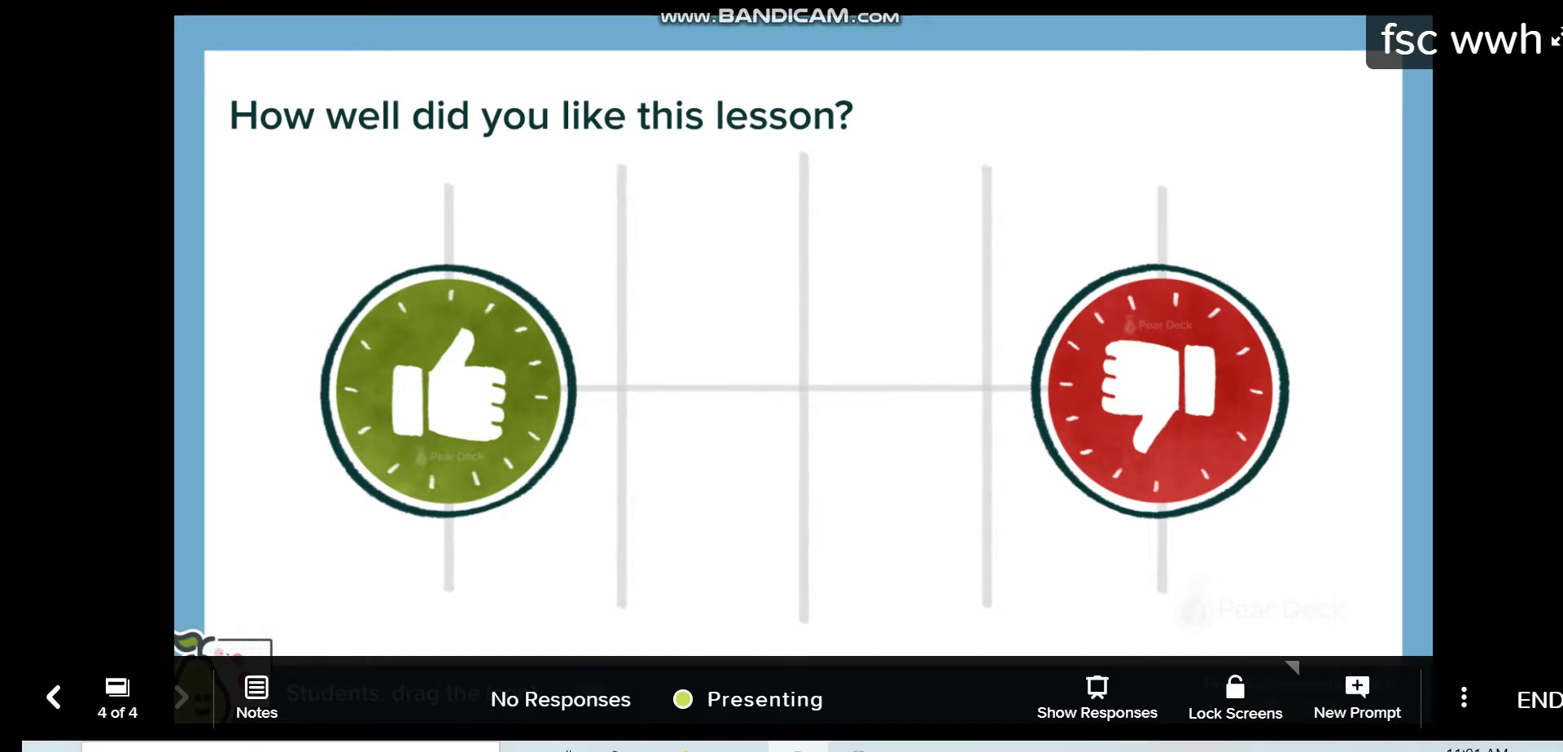
pyautogui.hotkey('ctrl', 'Tab')
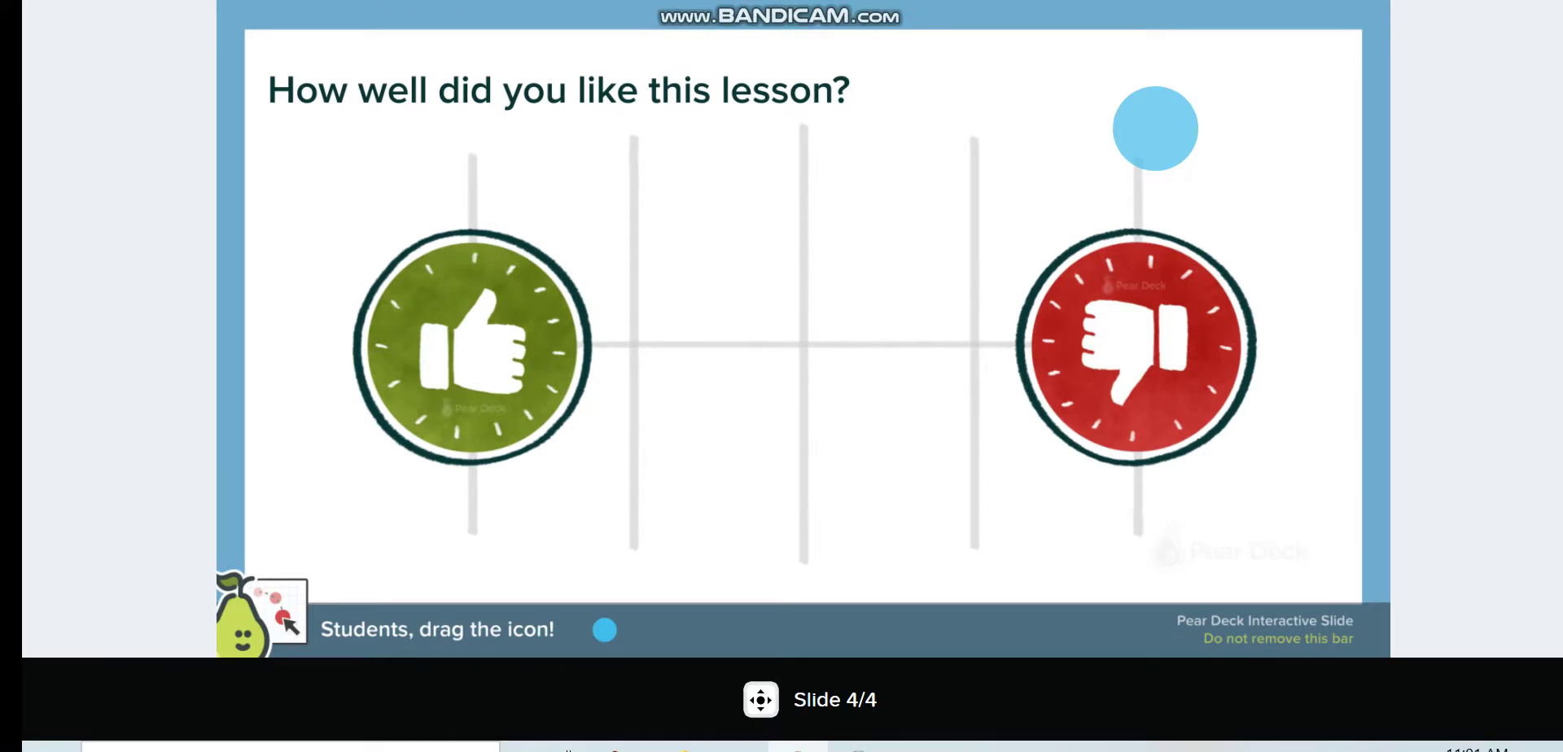
pyautogui.moveTo(1155, 129); pyautogui.dragTo(478, 229)
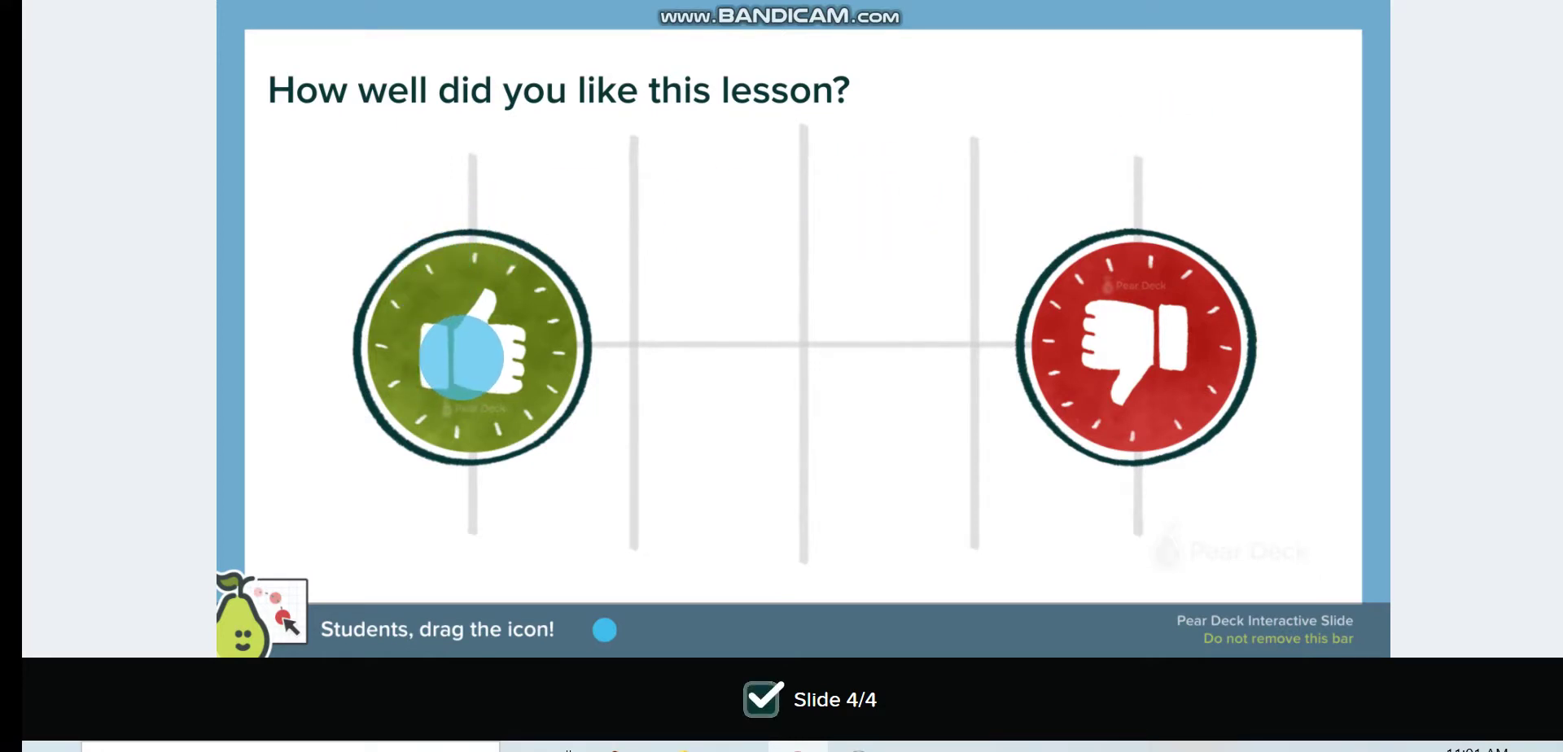
pyautogui.hotkey('ctrl', 'Tab')
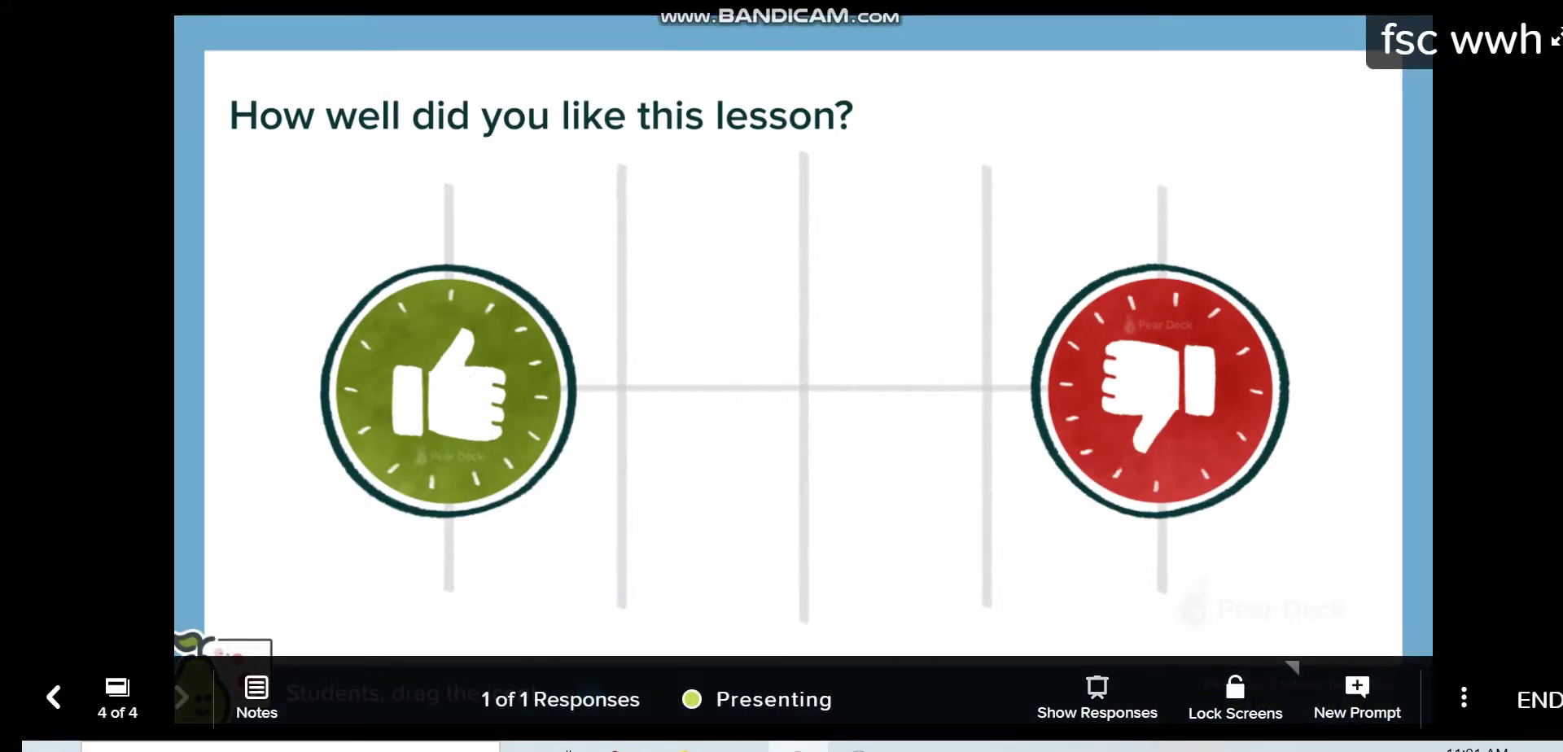
pyautogui.click(1097, 698)
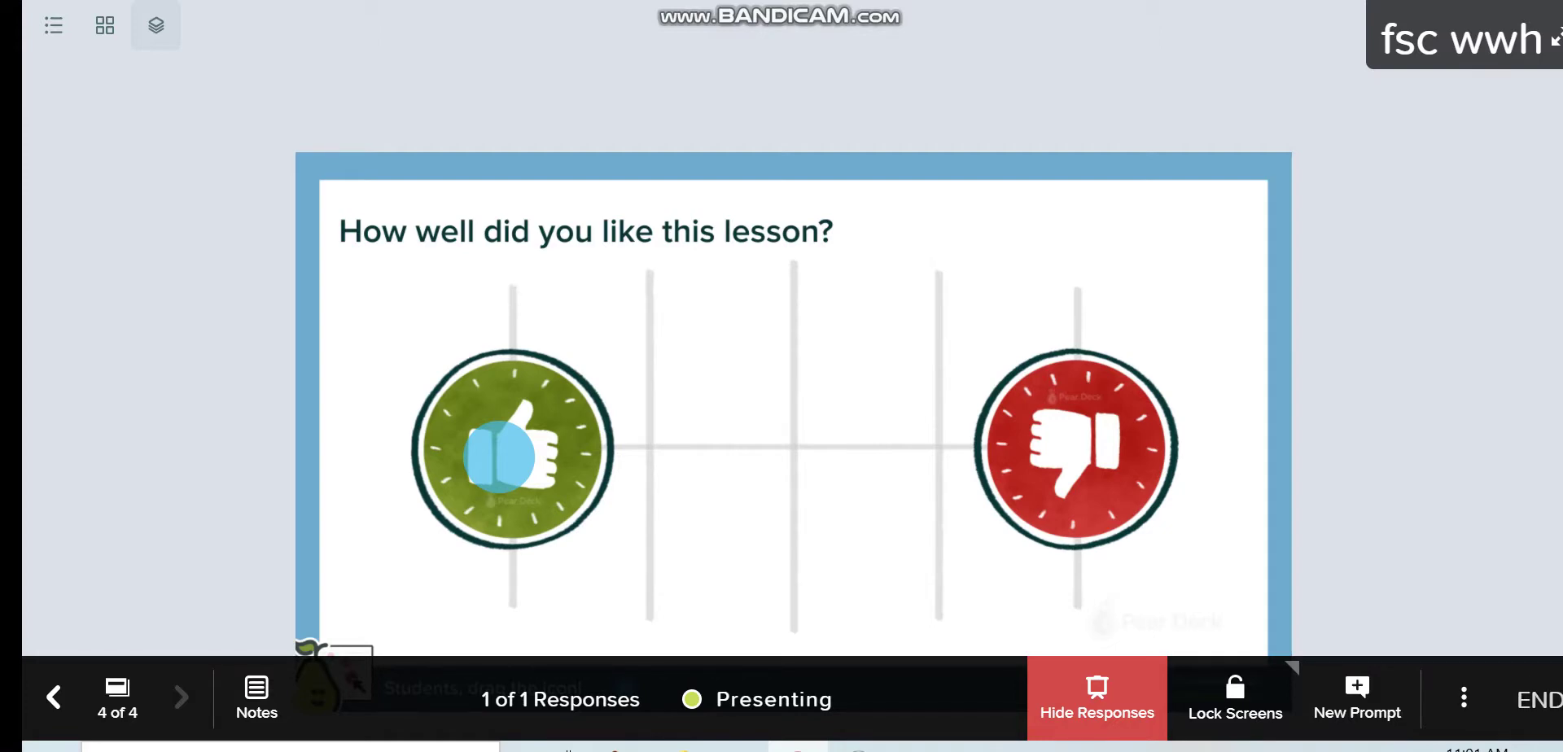
# End the session under the name "Lesson 1" with Publish Student Takeaways enabled, dismiss the account sign-in and takeaways dialog, and return to the presentation.
pyautogui.click(1539, 700)
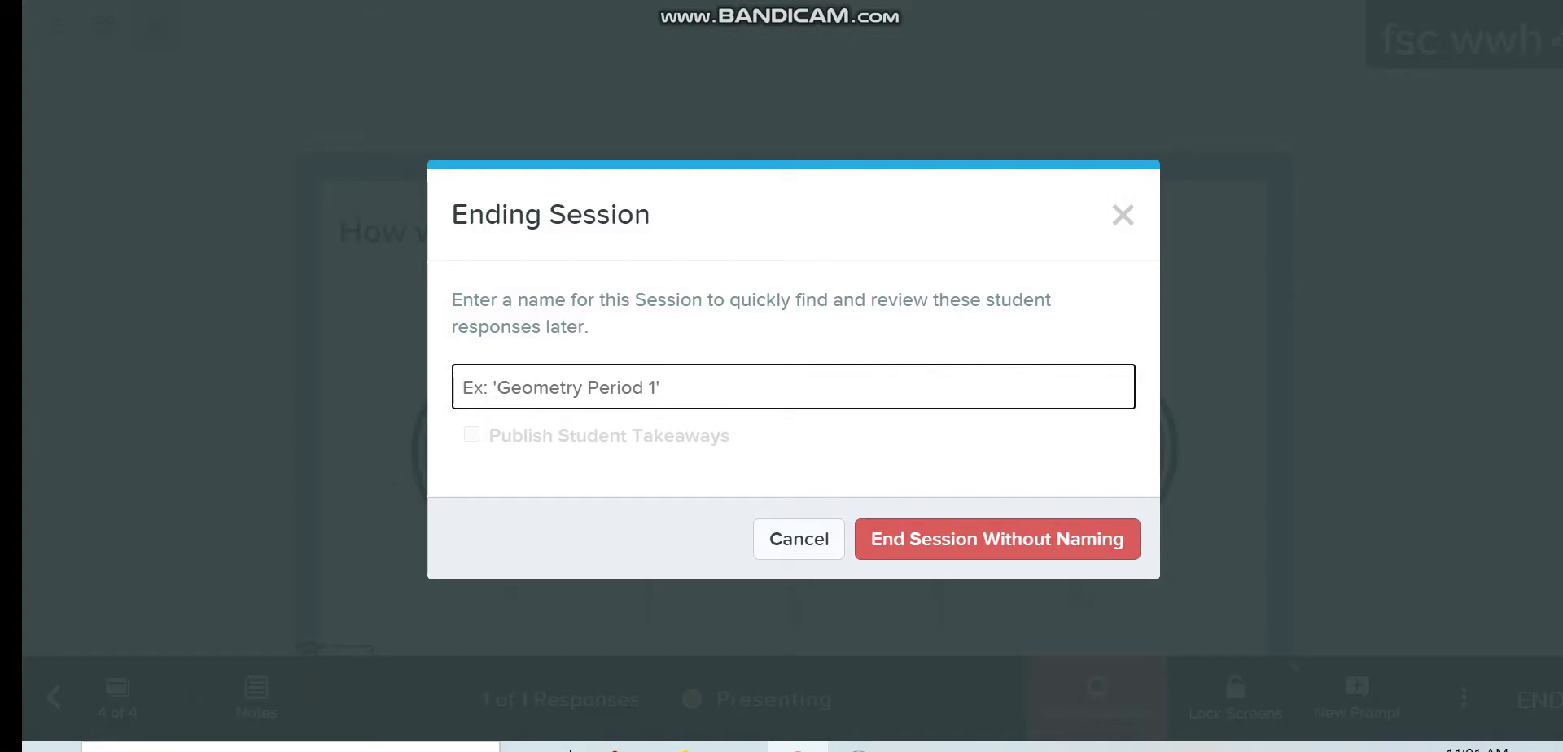
pyautogui.write('LEsso')
pyautogui.press('BackSpace')
pyautogui.press('BackSpace')
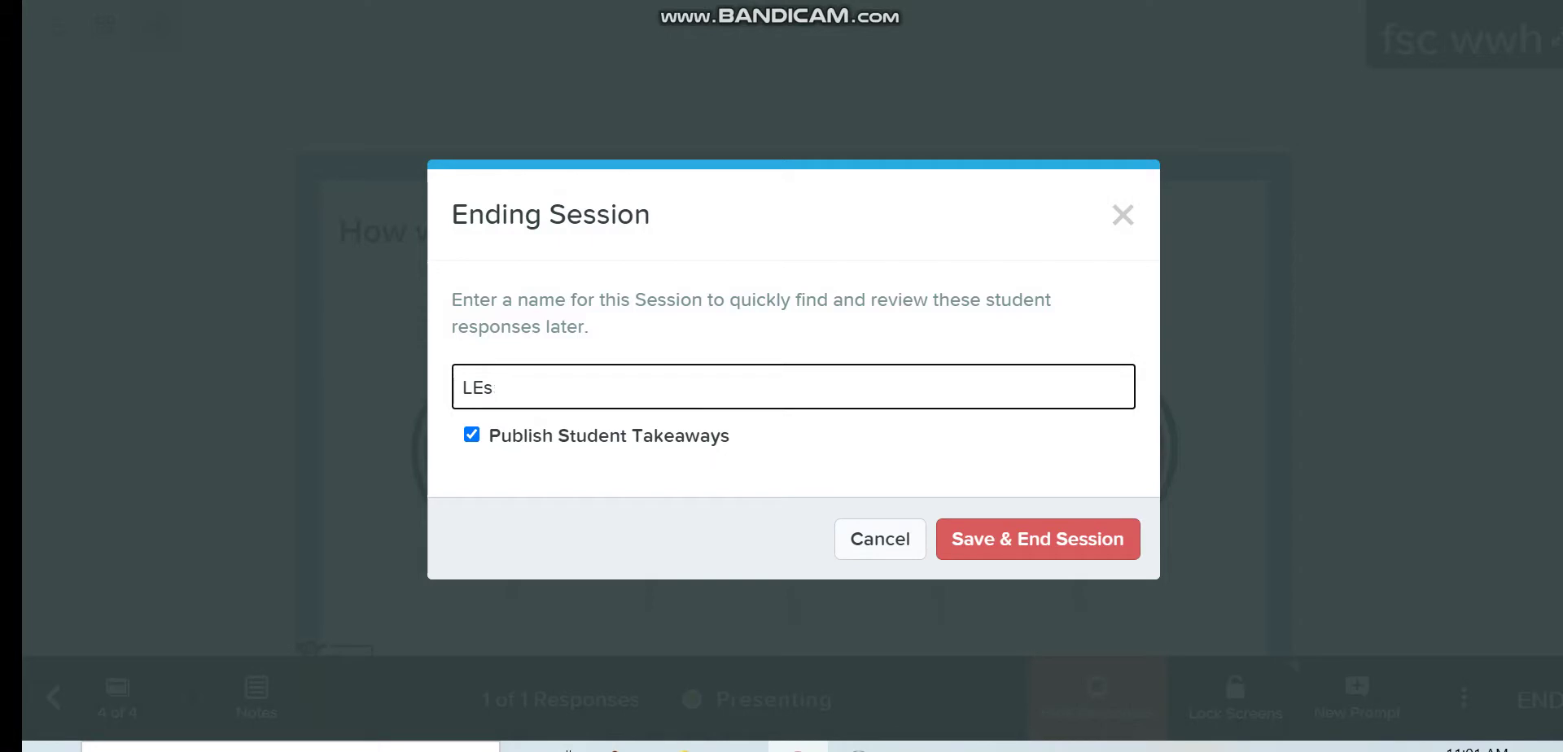
pyautogui.press('BackSpace')
pyautogui.press('BackSpace')
pyautogui.write('esson 1')
pyautogui.press('Return')
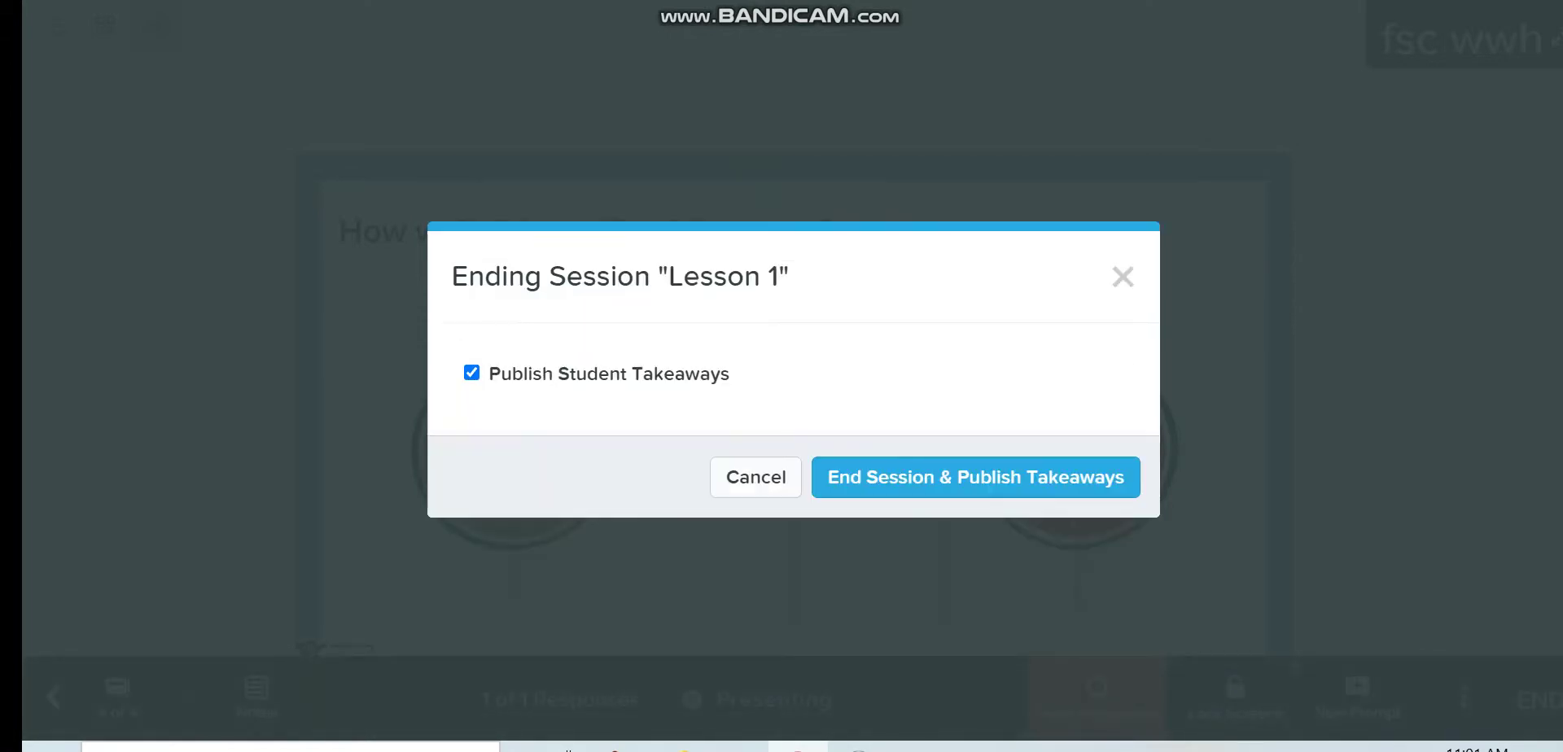
pyautogui.press('Return')
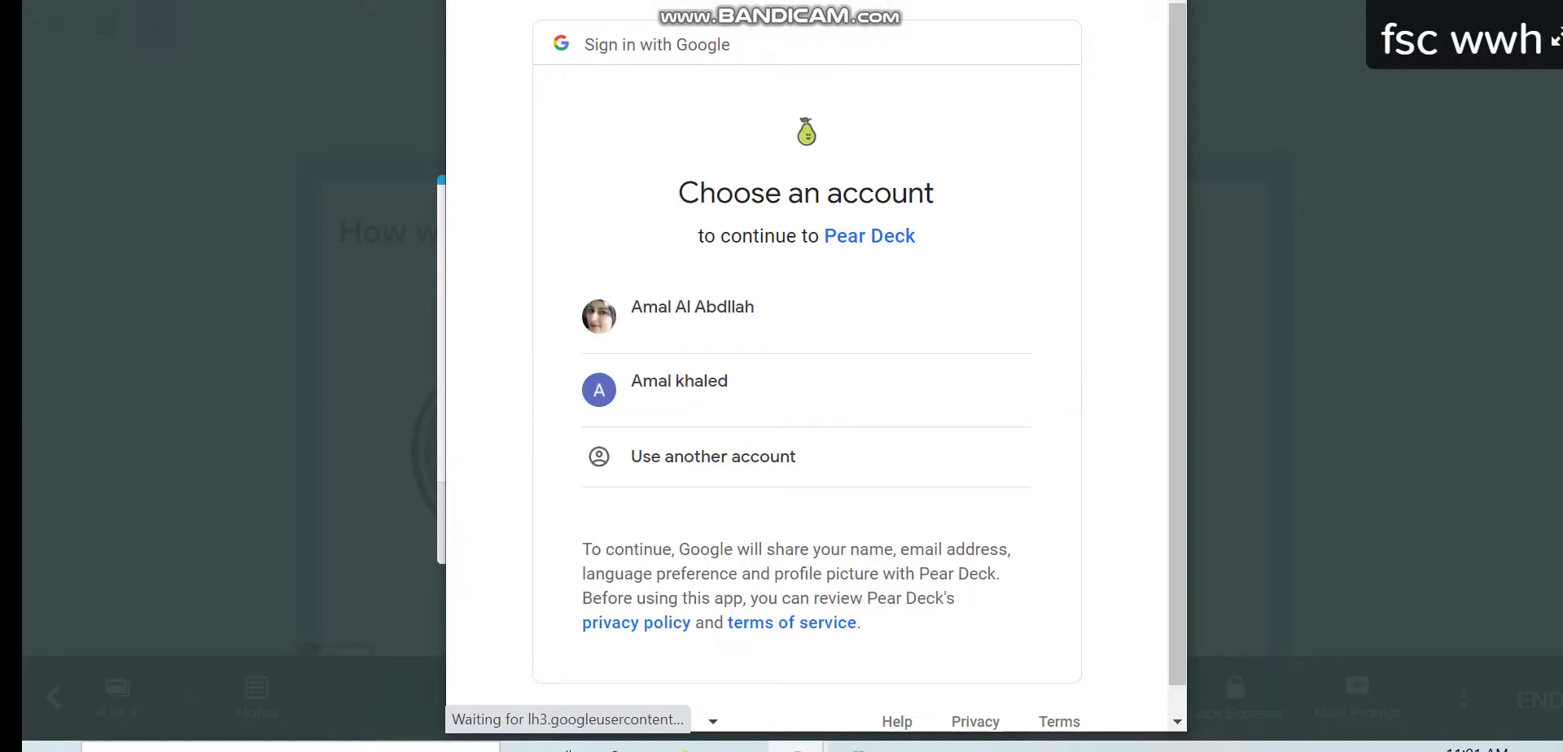
pyautogui.hotkey('alt', 'F4')
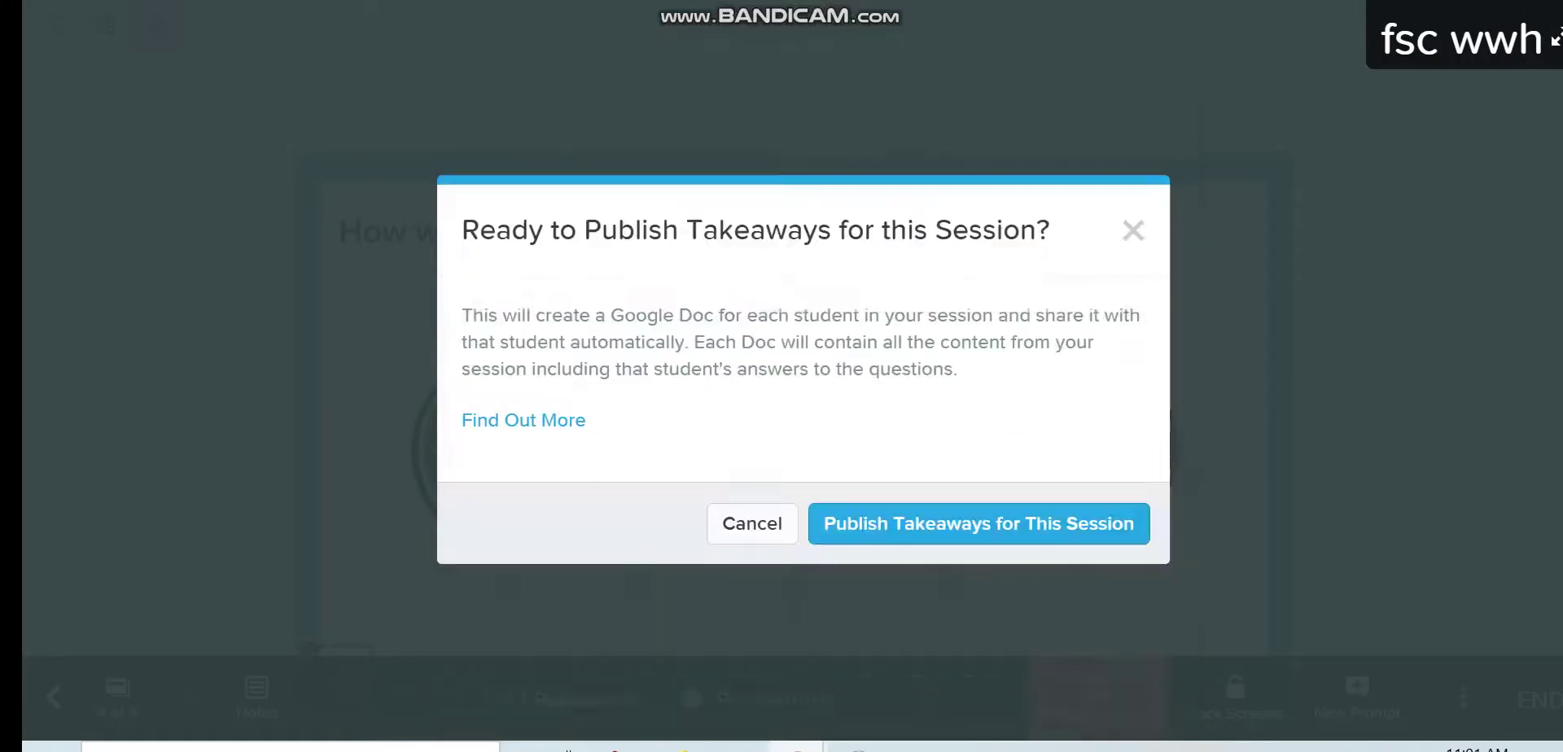
pyautogui.press('Escape')
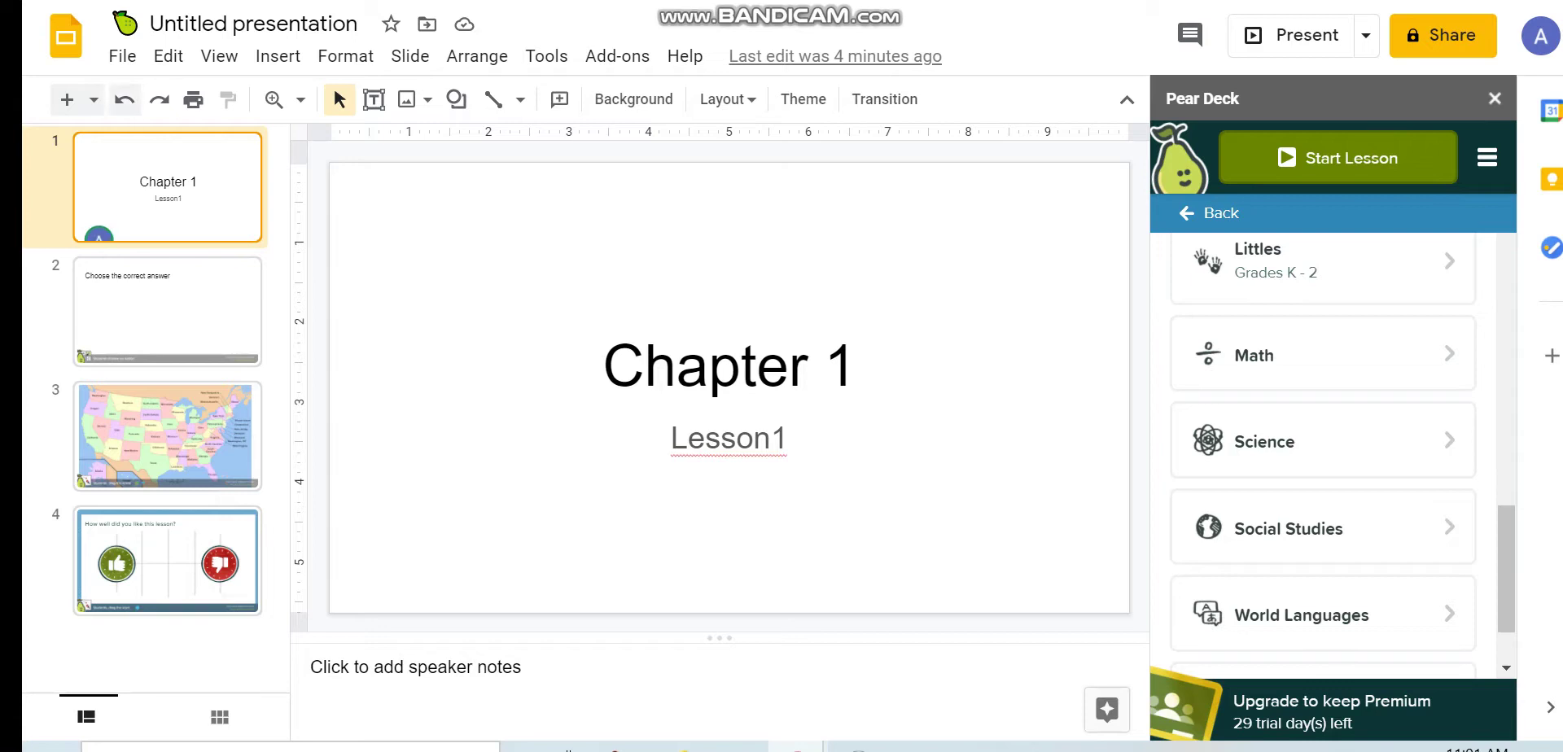
# Display the available download formats for the presentation, including Microsoft PowerPoint (.pptx).
pyautogui.click(122, 55)
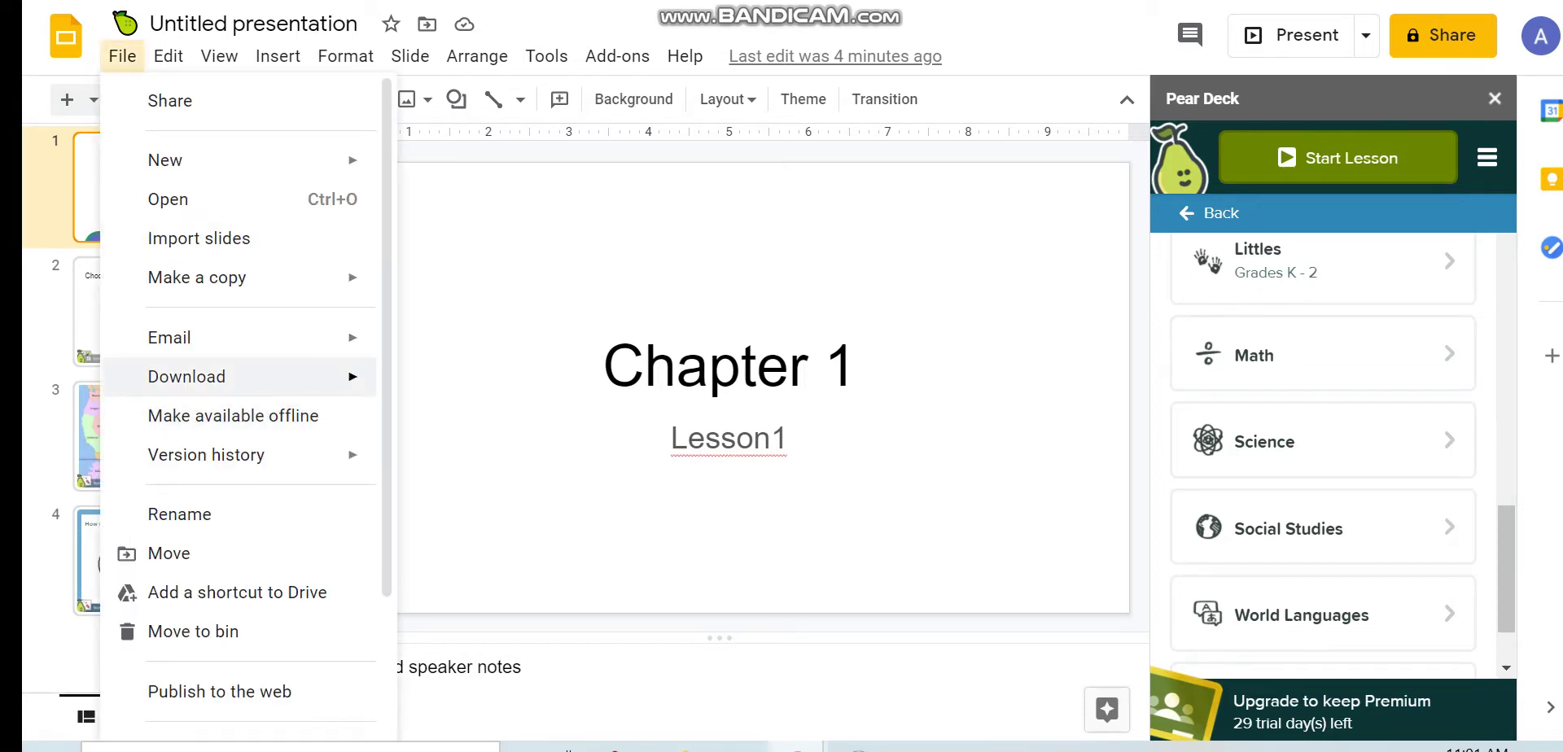
pyautogui.moveTo(187, 376)
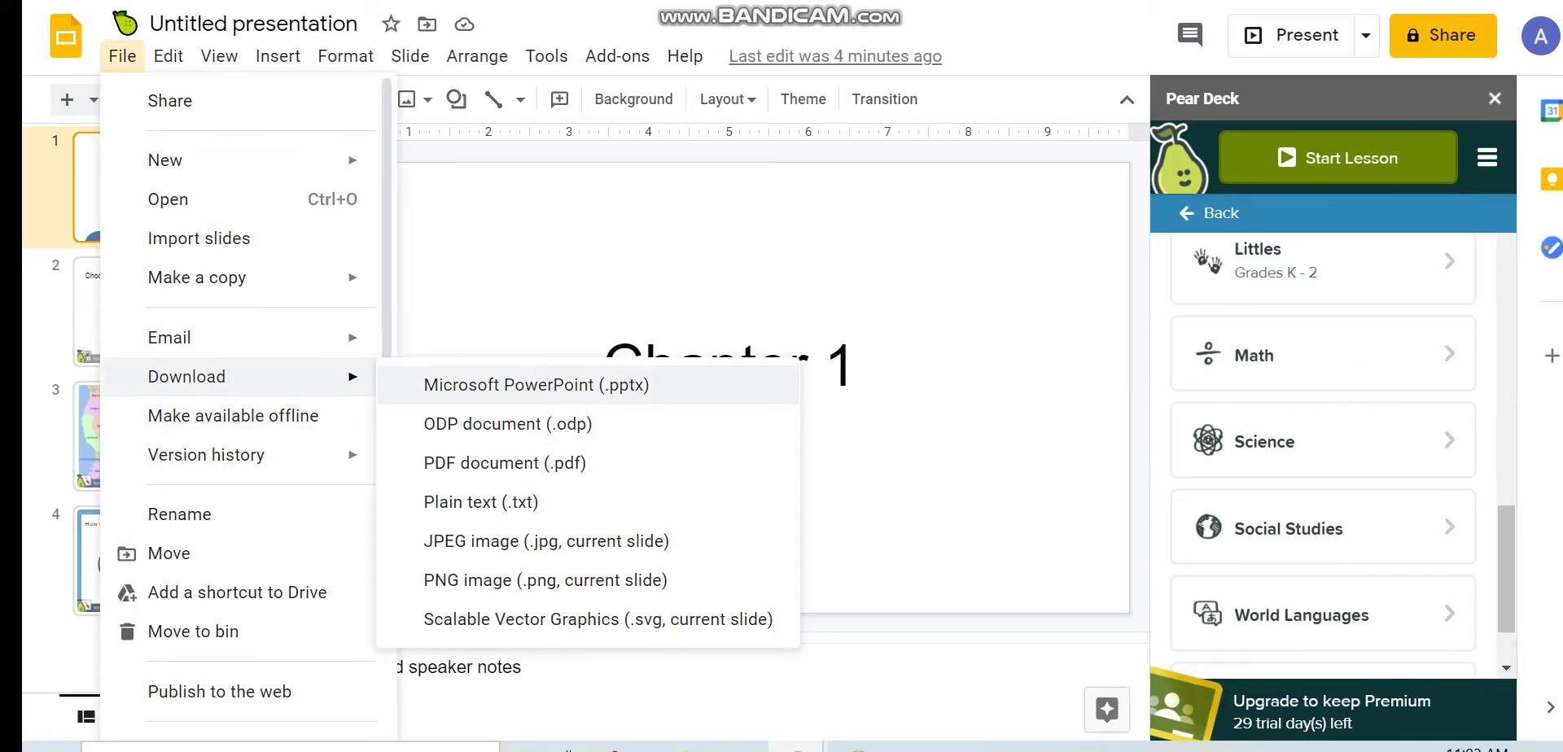